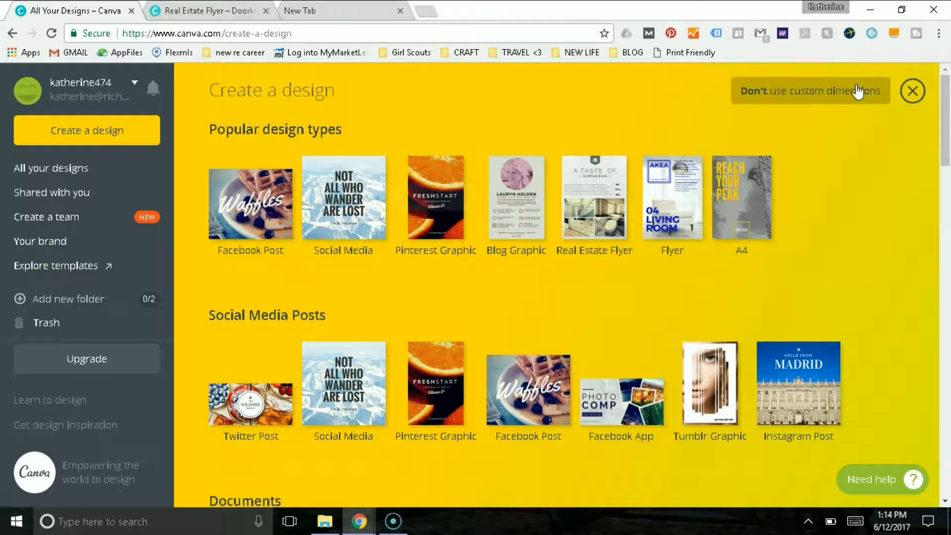
Start a new blank A4 design from the full list of design types
click(447, 177)
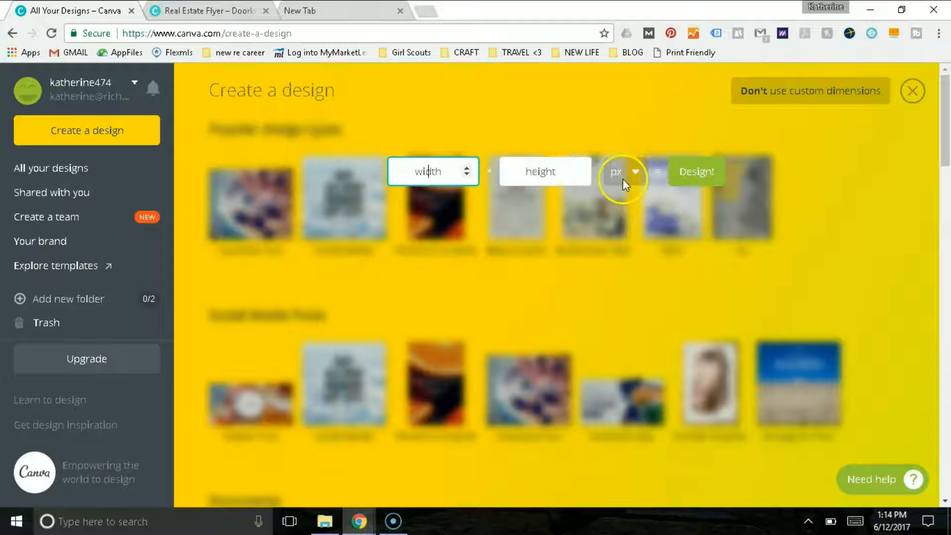
click(913, 91)
click(913, 91)
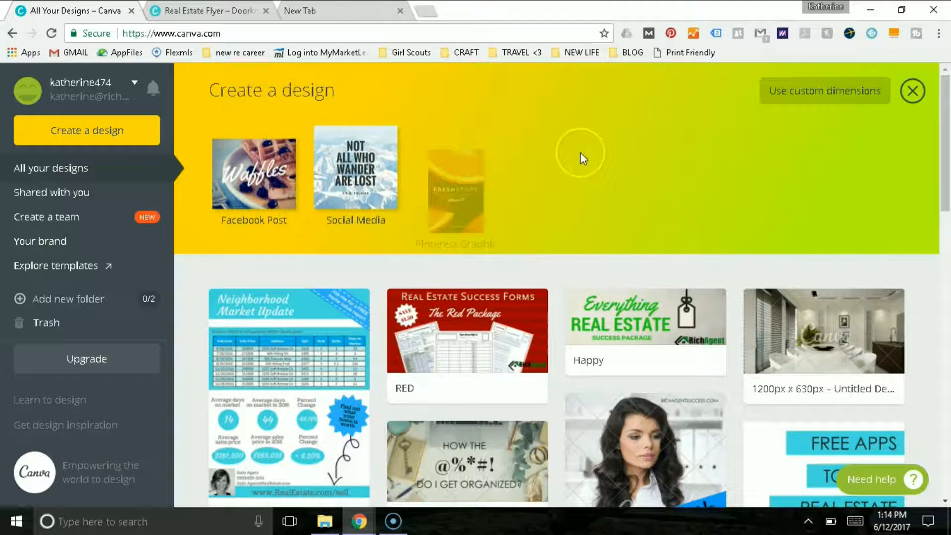
click(420, 113)
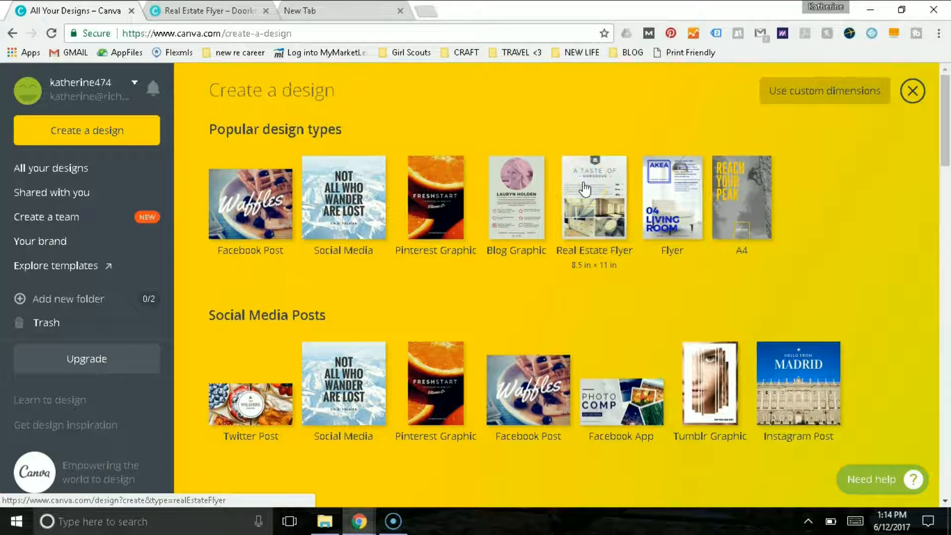
click(748, 196)
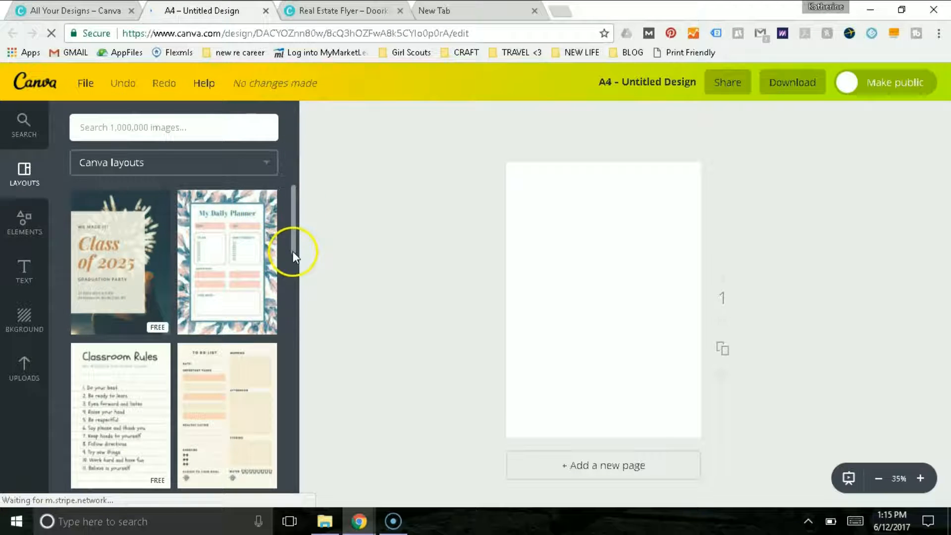
Browse Elements, compare with the reference real estate flyer, then bring up the Shapes collection
scroll(292, 251, down, 5)
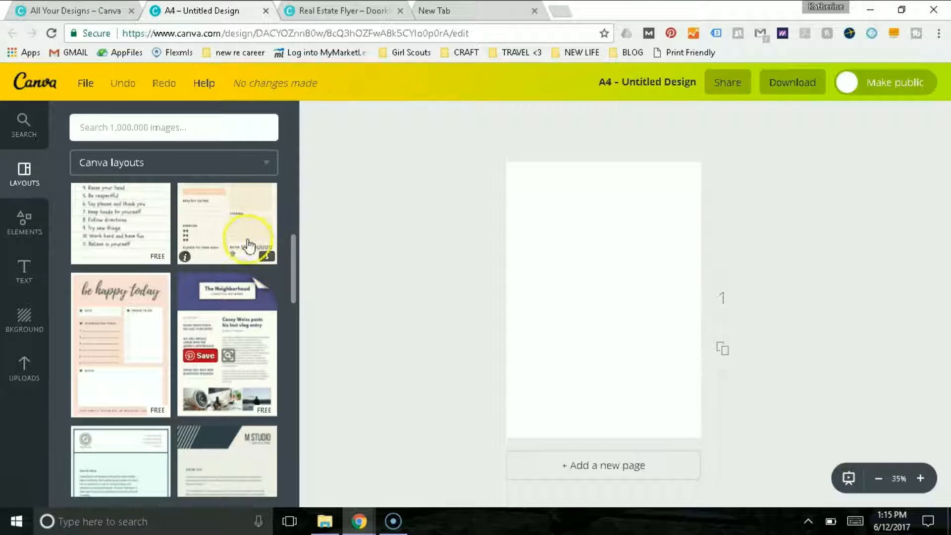
scroll(294, 243, up, 3)
drag(295, 238, 306, 379)
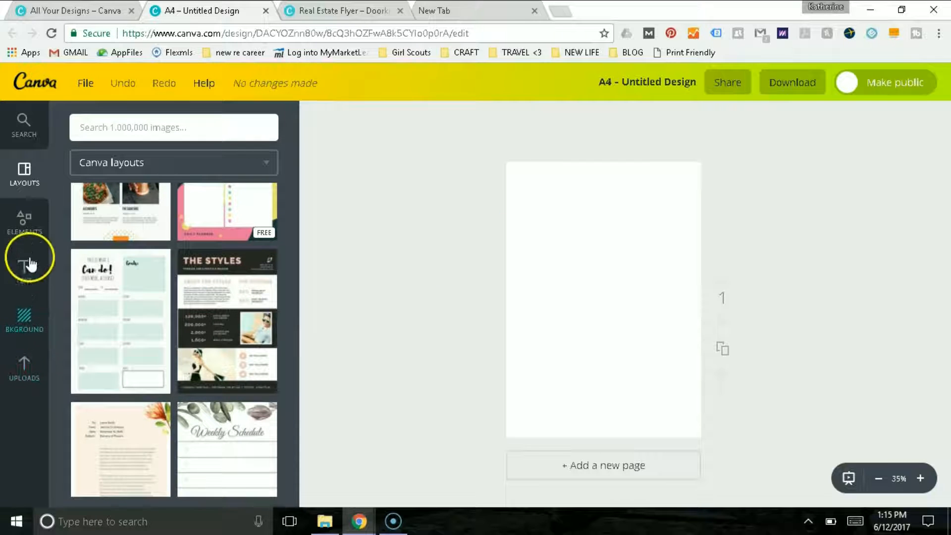
click(21, 232)
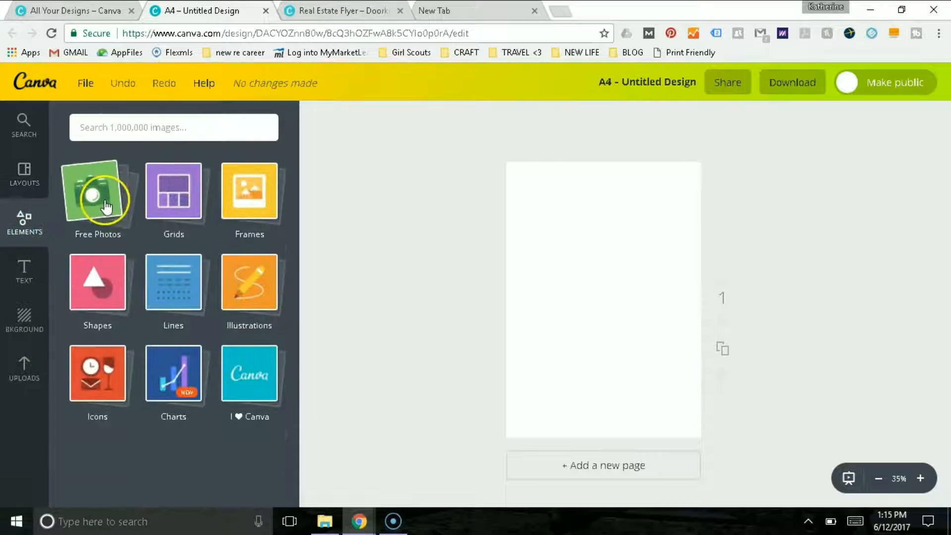
click(350, 8)
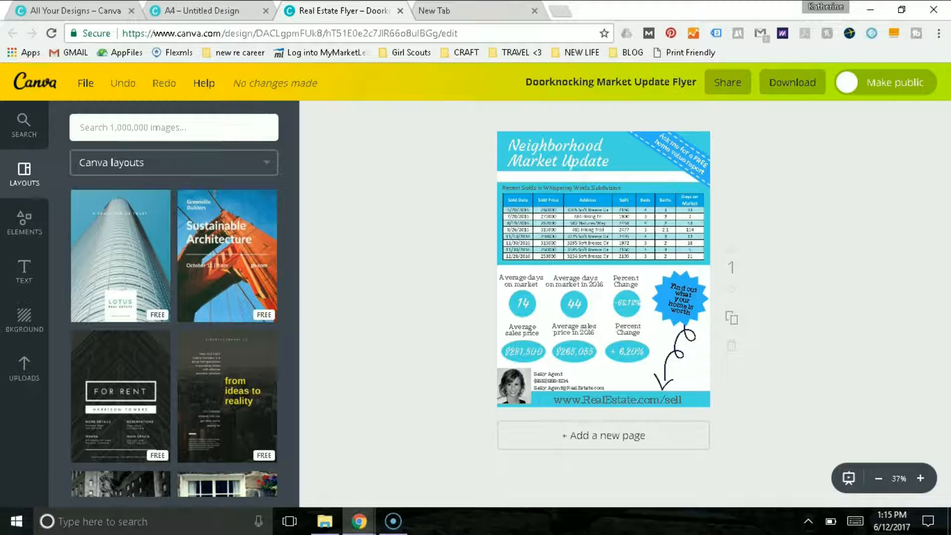
click(209, 9)
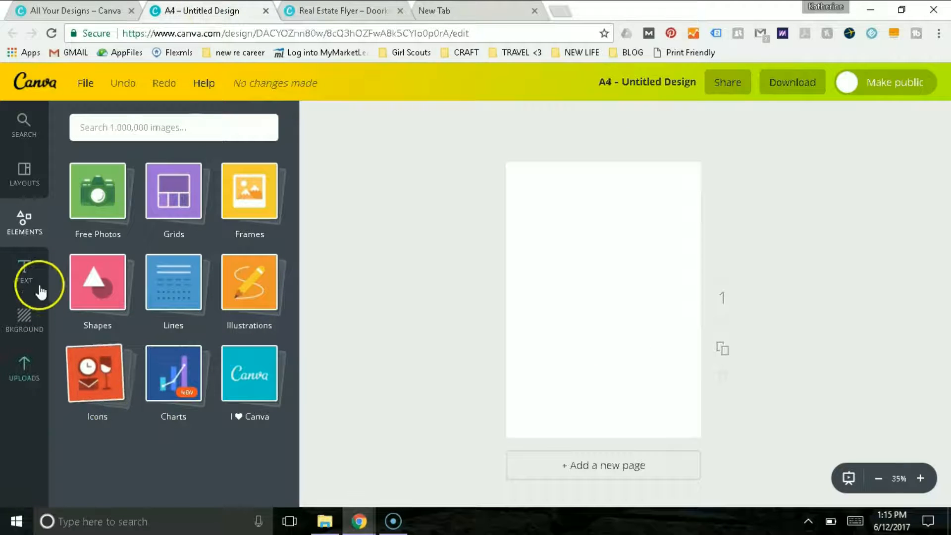
click(94, 283)
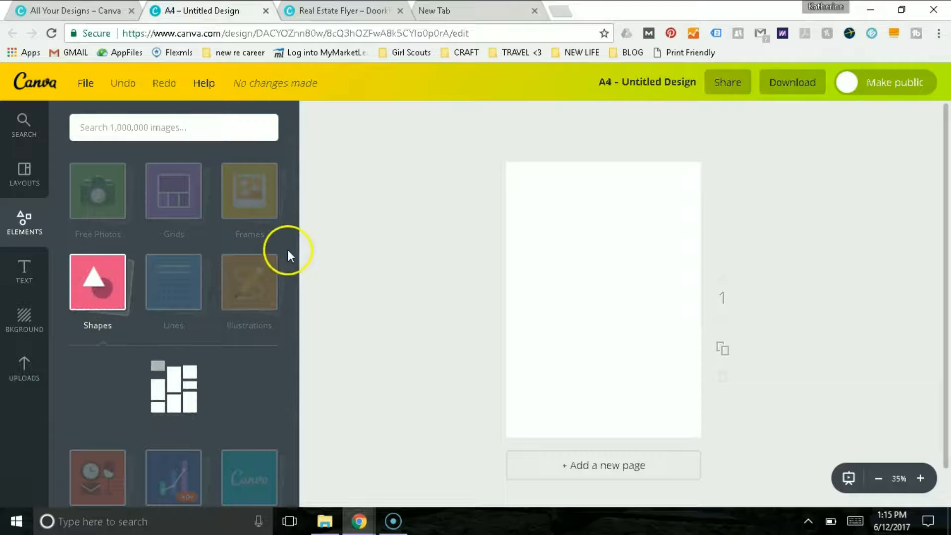
Drop a square at the top and stretch it into a thin full-width header bar
drag(101, 408, 535, 168)
drag(628, 162, 765, 168)
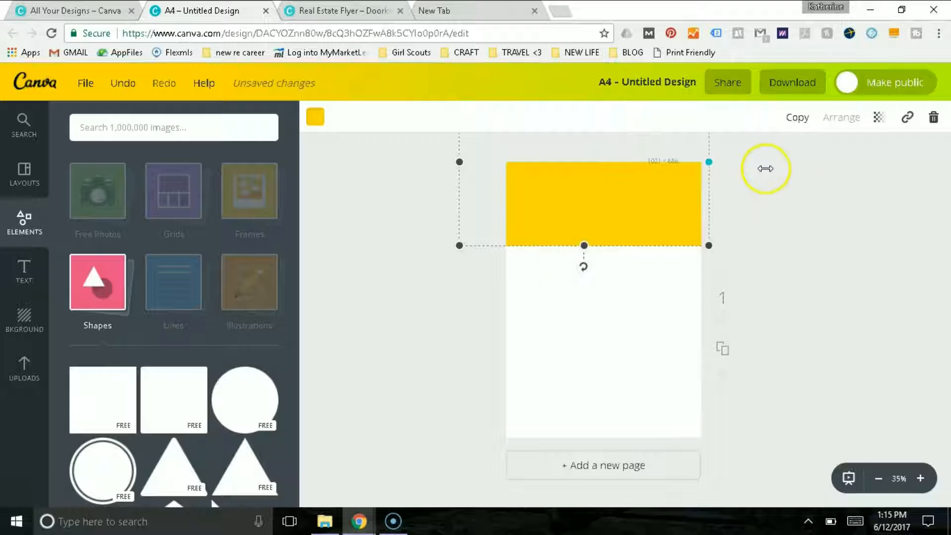
drag(613, 244, 611, 199)
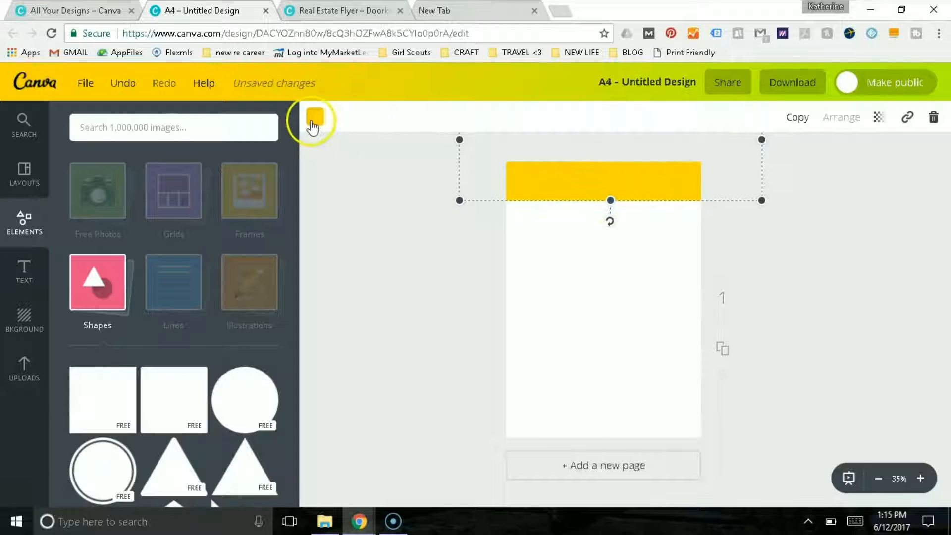
Colour the header bar light blue after trying a custom red shade
click(315, 119)
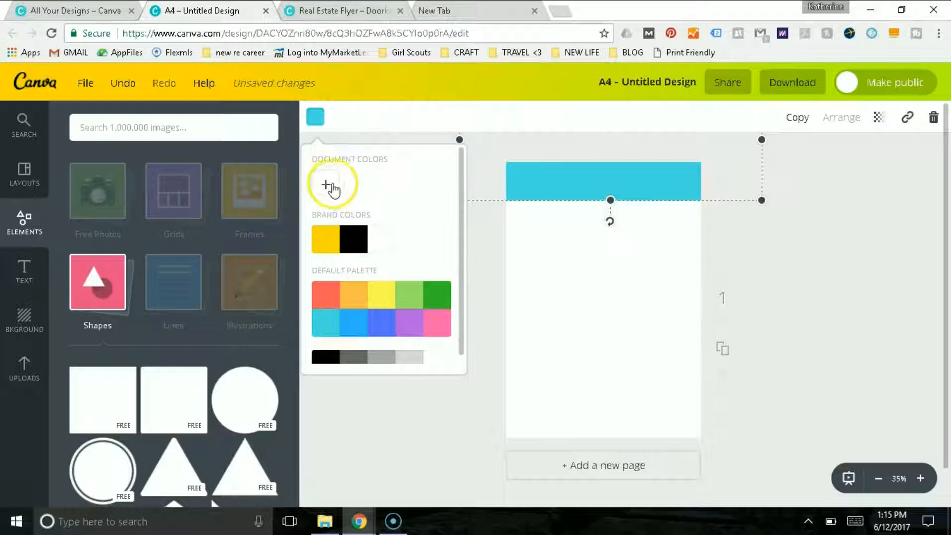
scroll(453, 248, down, 1)
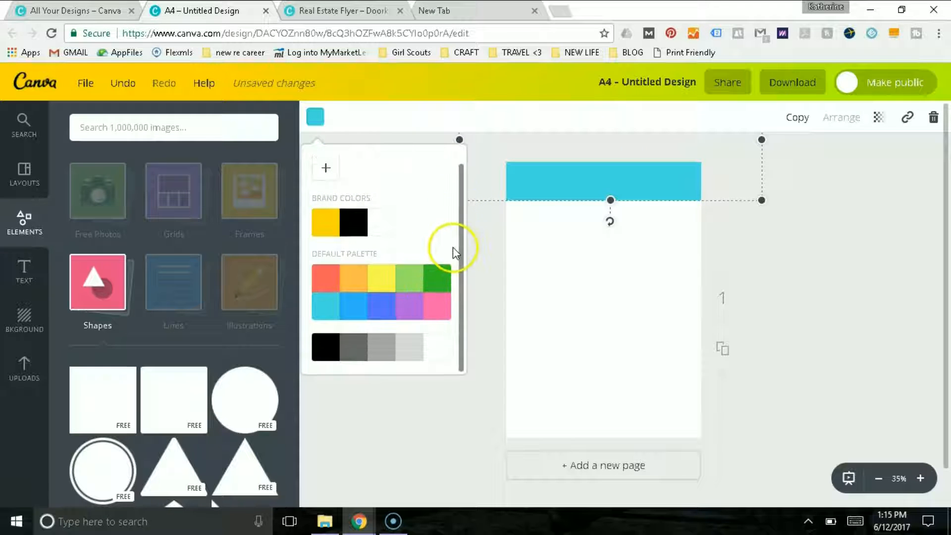
scroll(446, 198, up, 1)
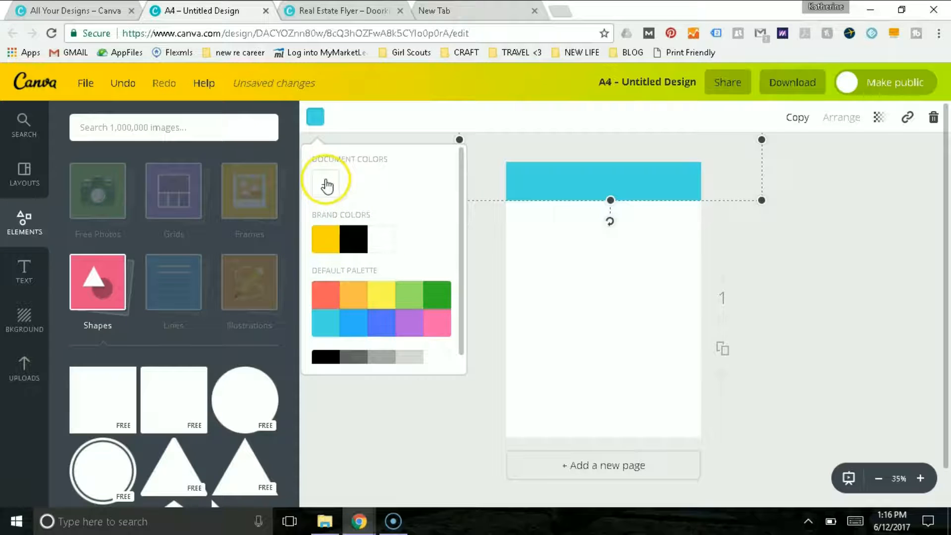
click(326, 186)
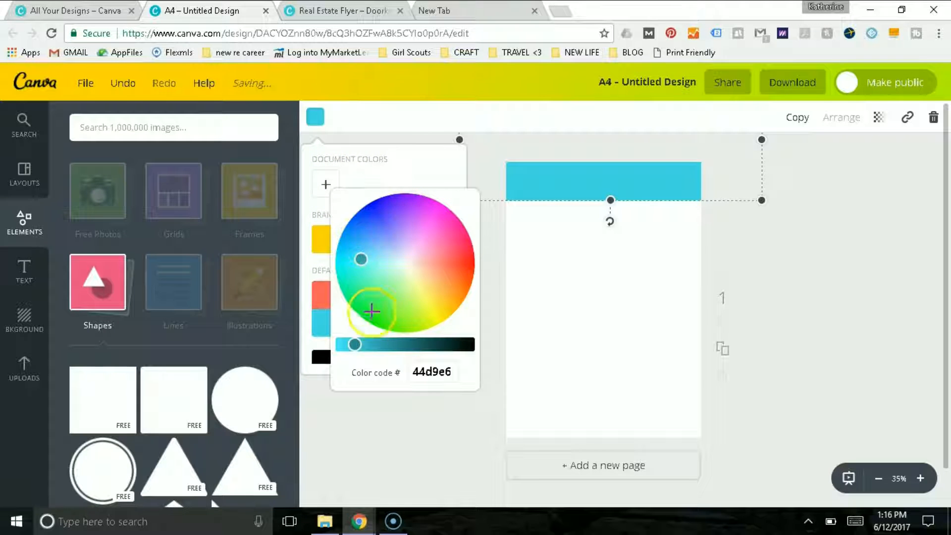
click(391, 171)
click(330, 197)
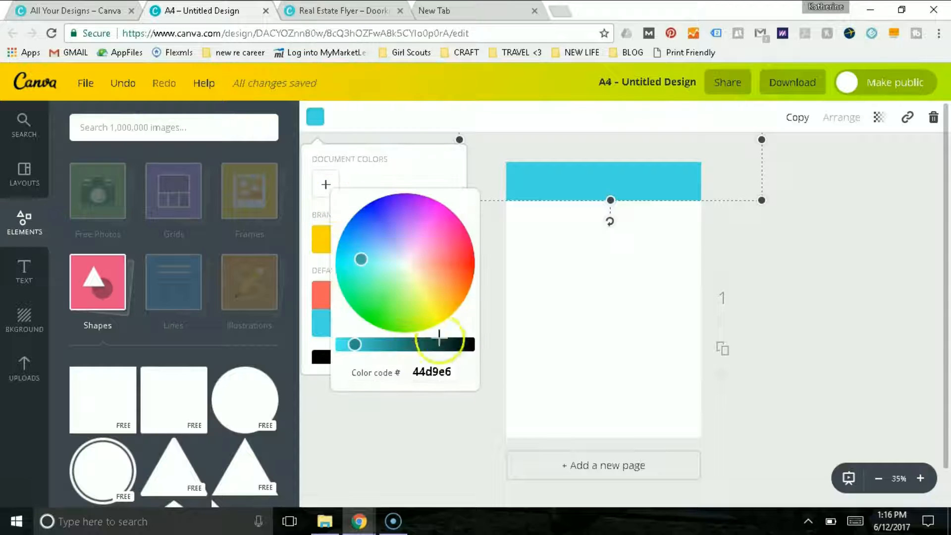
click(364, 262)
click(454, 262)
click(484, 269)
click(421, 178)
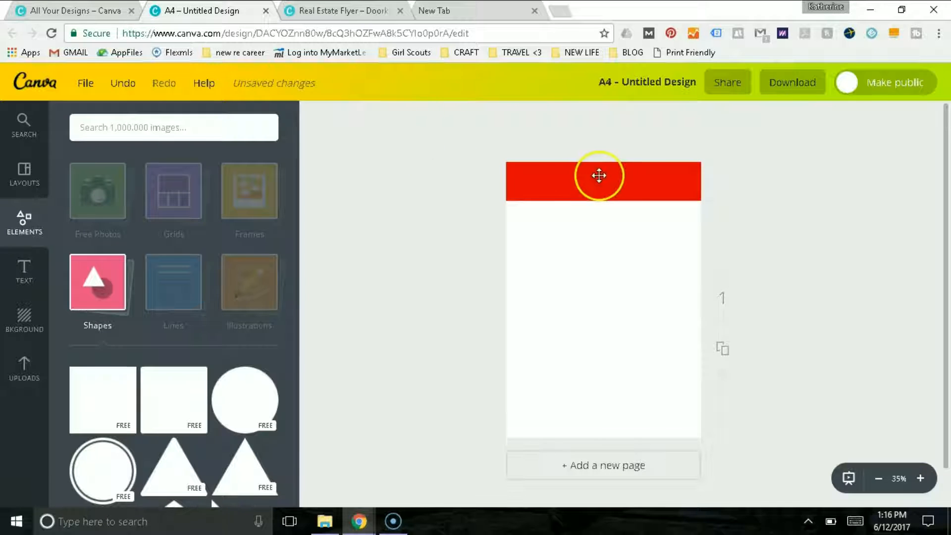
click(592, 177)
click(314, 118)
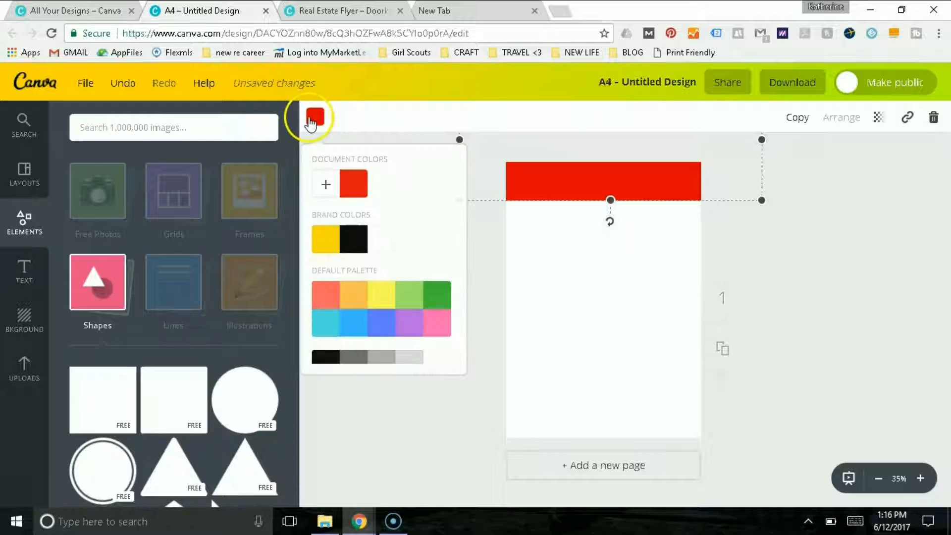
click(326, 328)
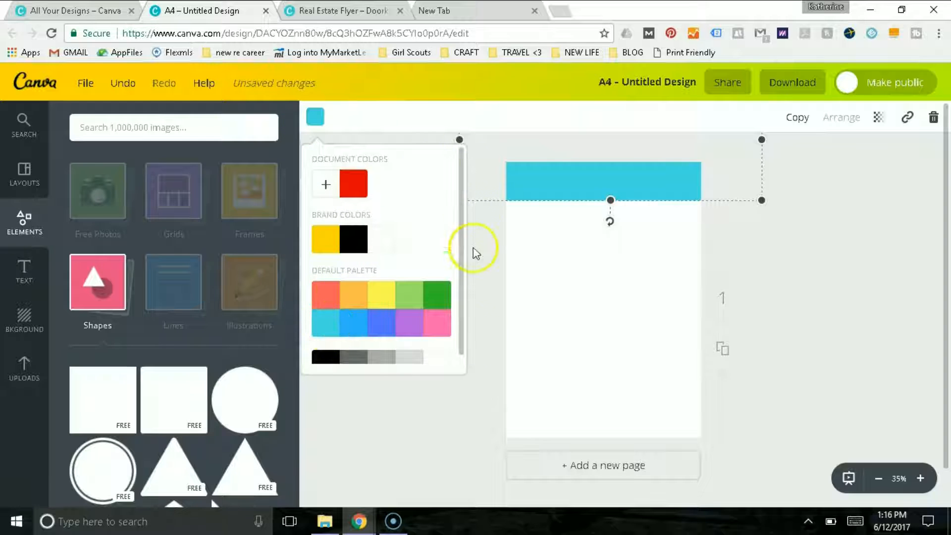
click(435, 434)
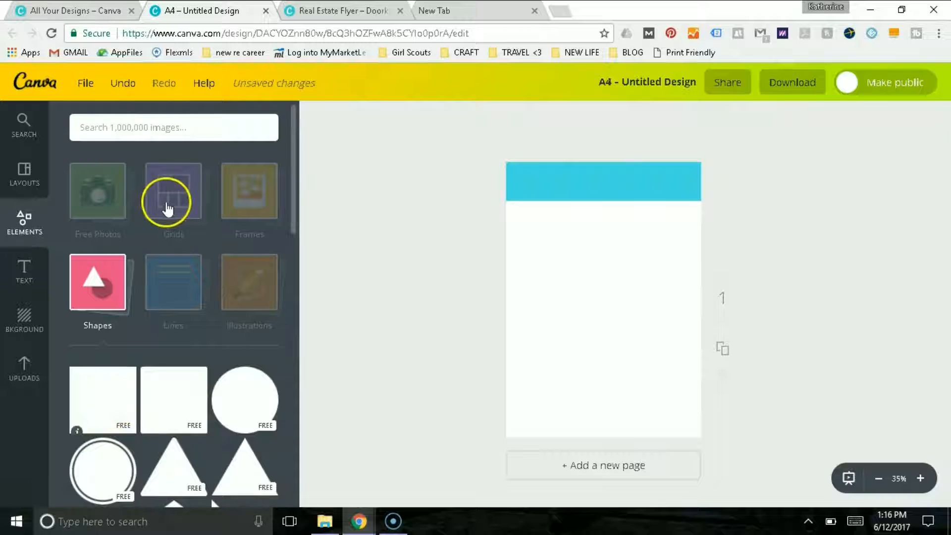
Add a thin light-blue bar across the bottom of the page
drag(117, 397, 719, 453)
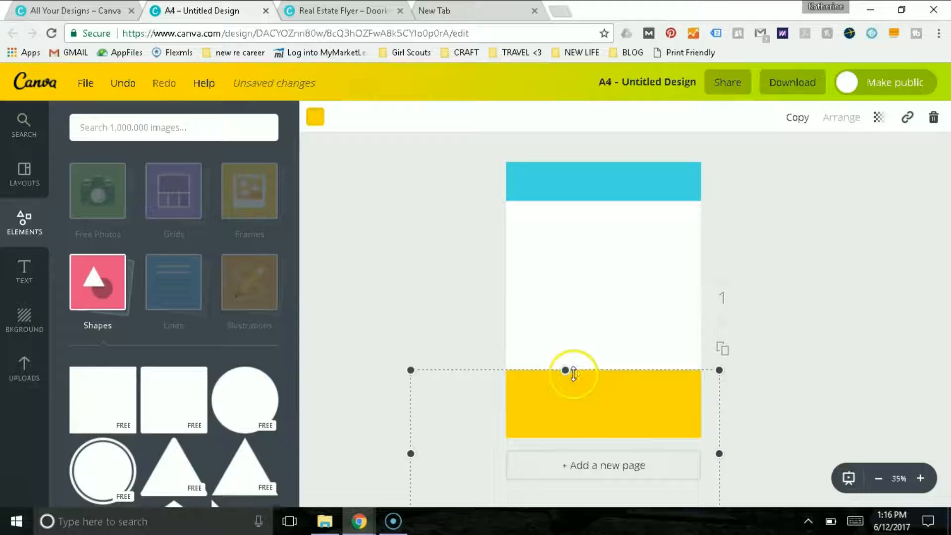
drag(565, 370, 563, 402)
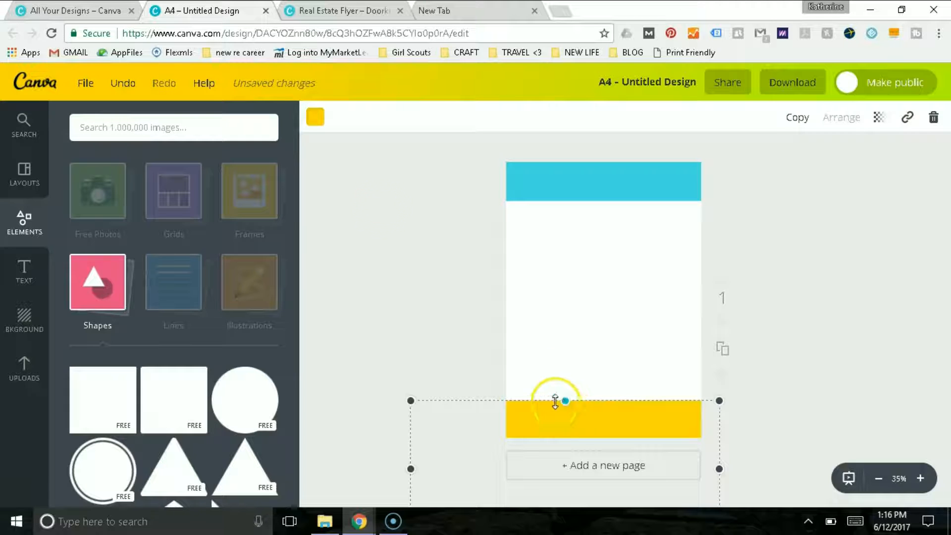
click(316, 121)
click(328, 323)
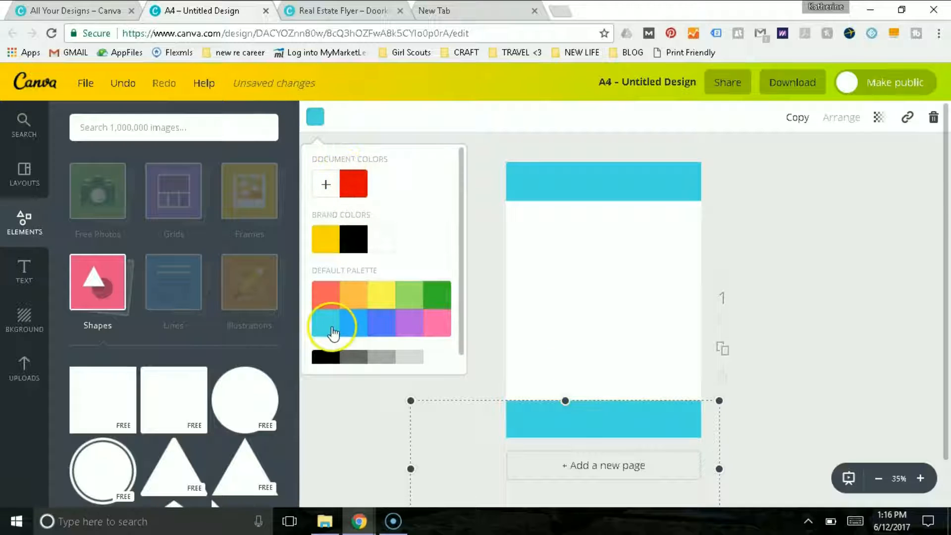
click(928, 210)
click(870, 219)
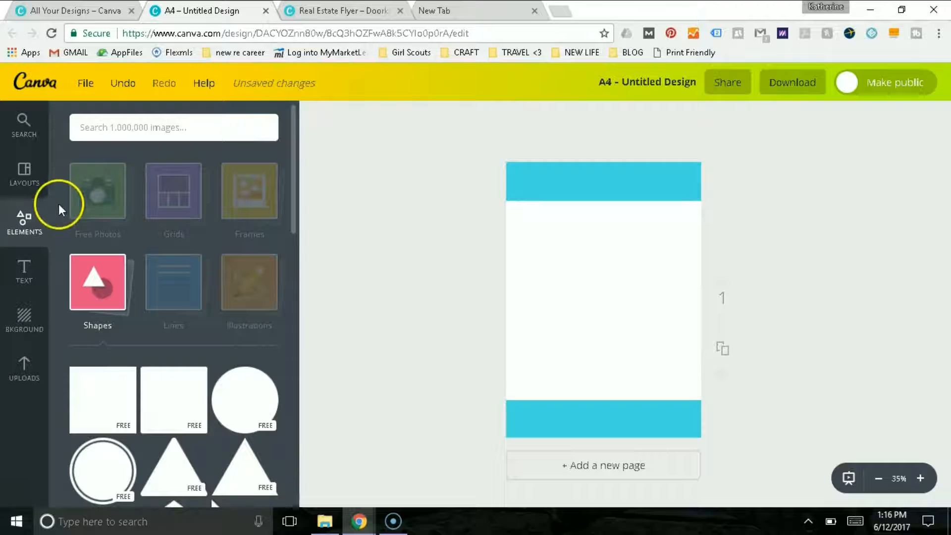
Place a heading on the top bar reading 'Neighborhood Marketing Update' and widen its box
click(18, 272)
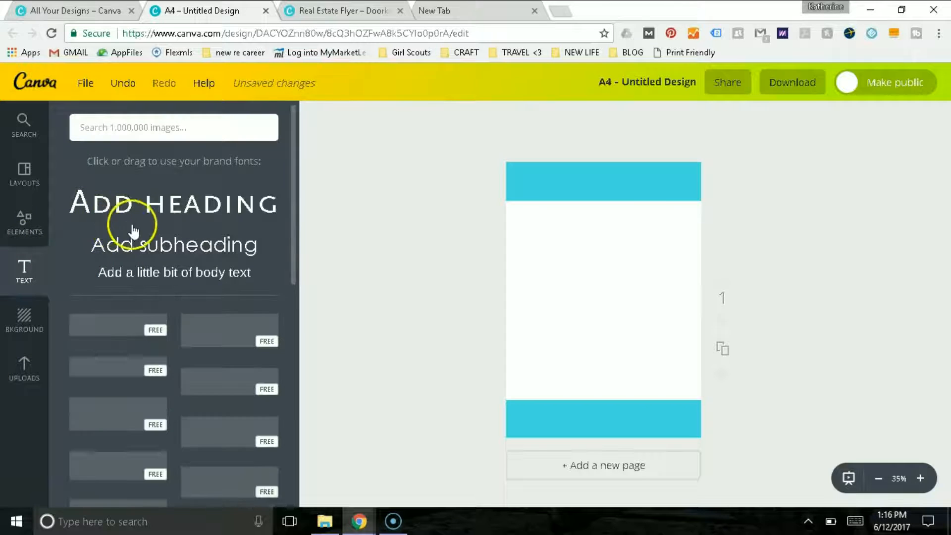
drag(148, 206, 599, 186)
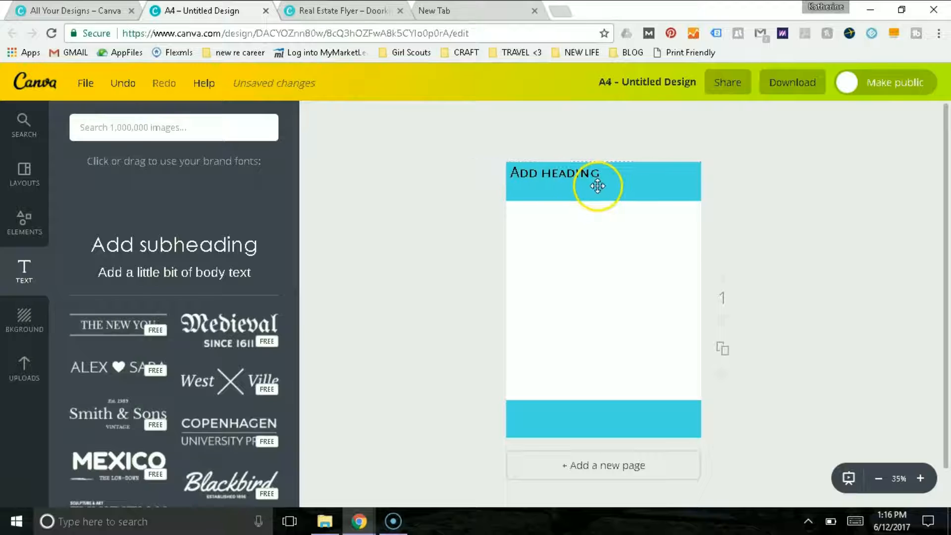
click(544, 172)
text(Market)
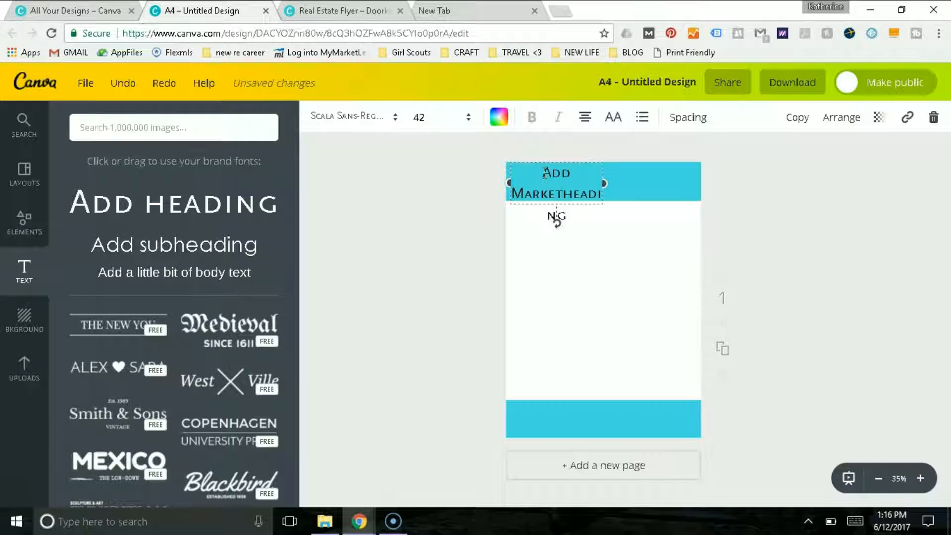
click(308, 7)
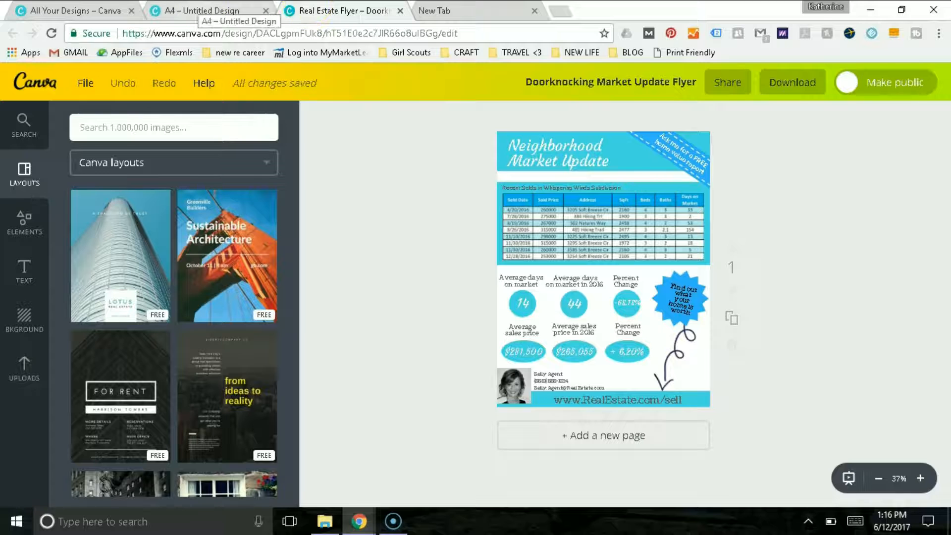
key(ctrl+shift+Tab)
double_click(575, 199)
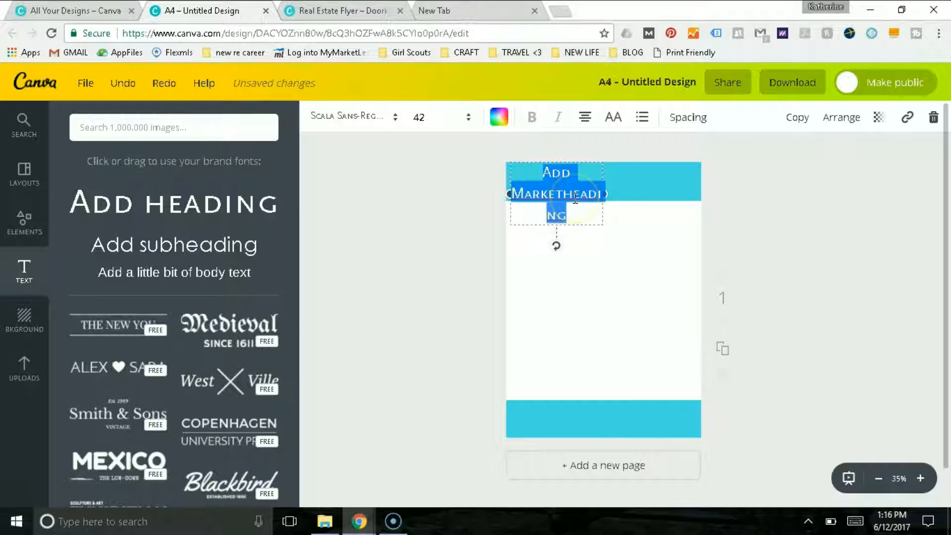
text(Neigh)
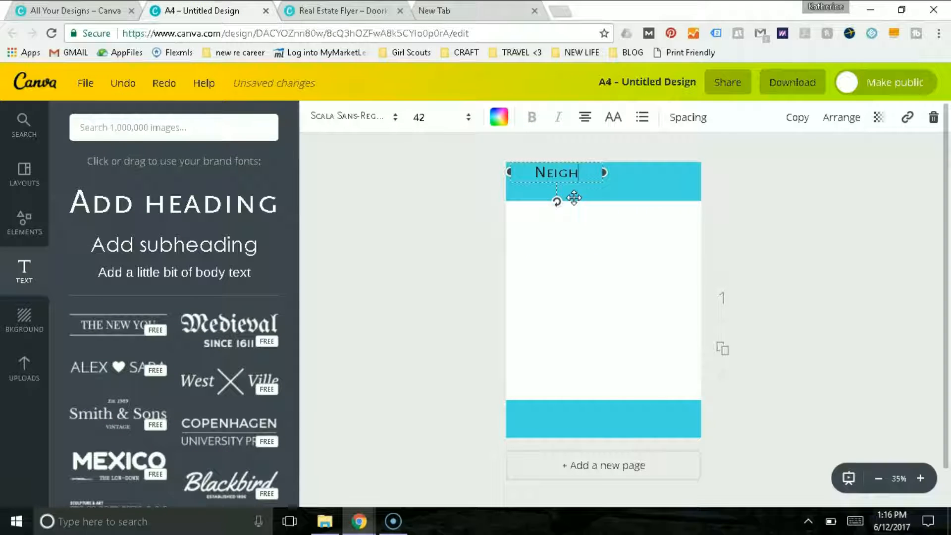
text(borhood Marketing Upd)
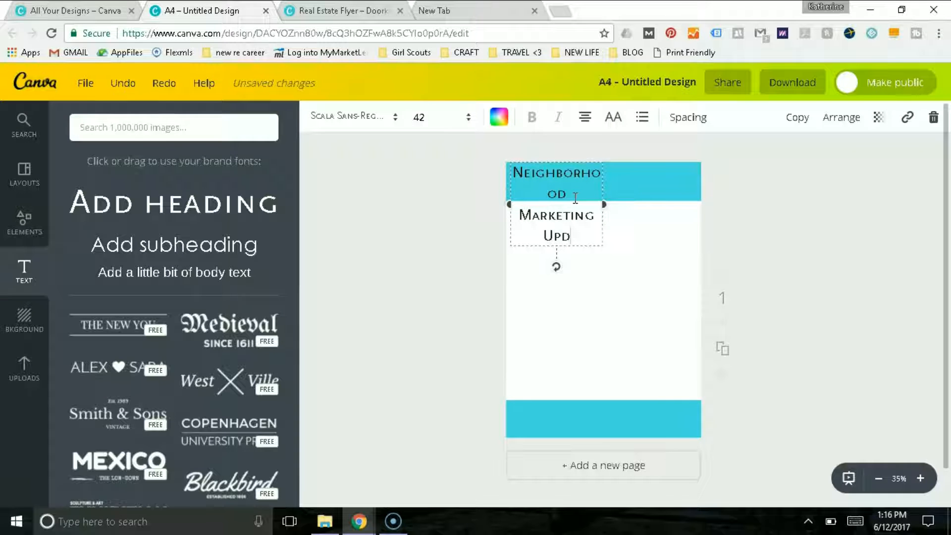
drag(628, 203, 632, 195)
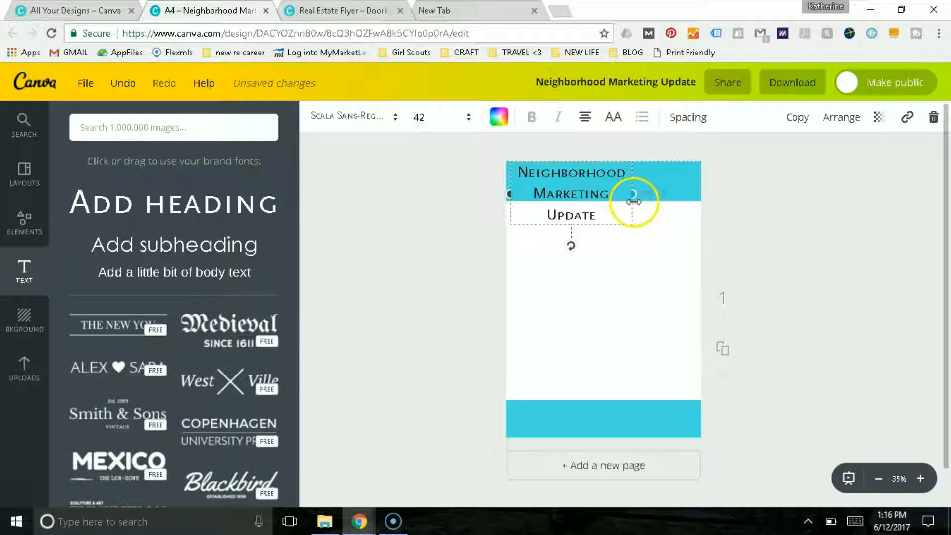
Set the heading to Kaushan Script with tighter letter spacing and line height, nudged left
click(393, 119)
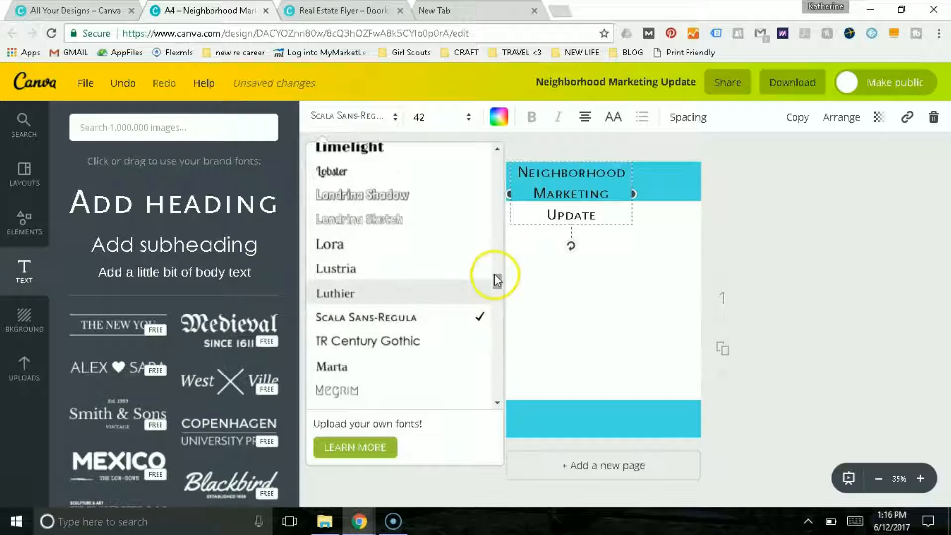
drag(497, 280, 496, 263)
click(407, 211)
click(500, 135)
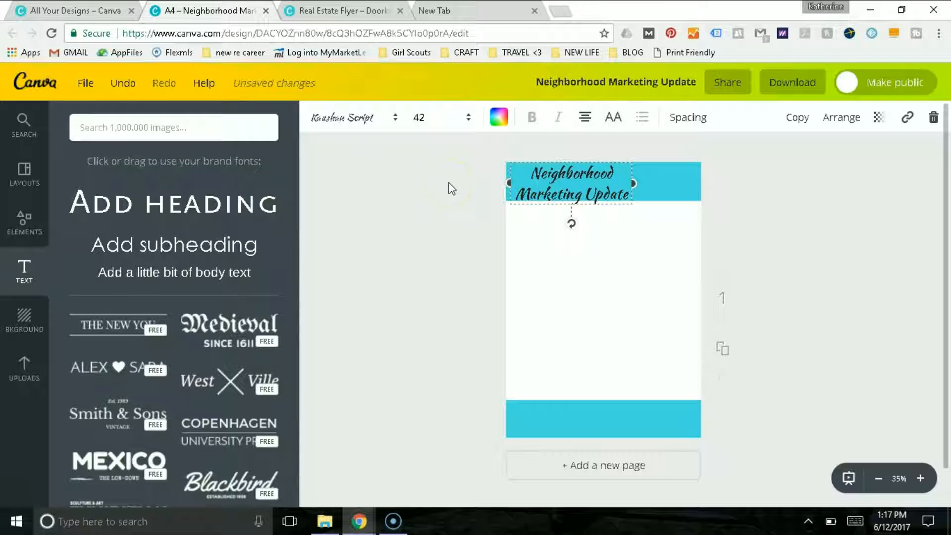
click(390, 122)
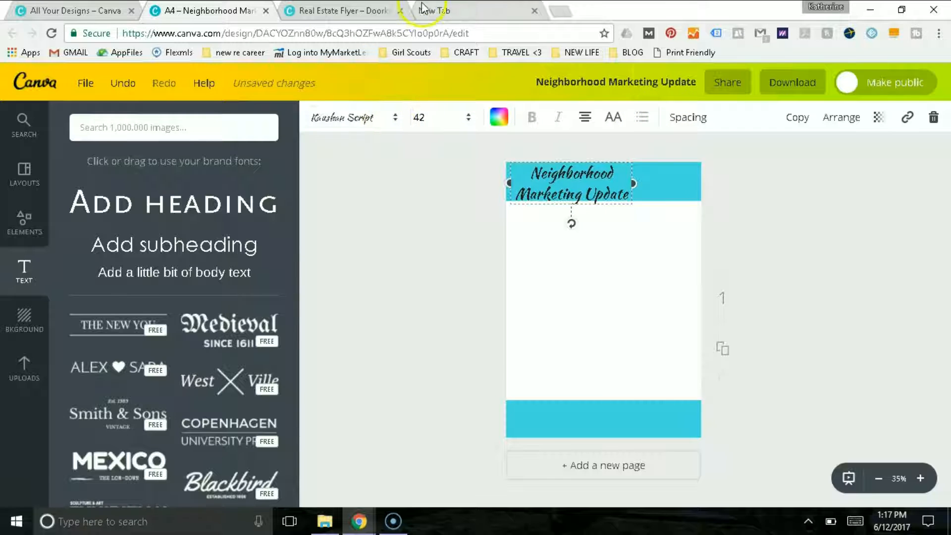
click(680, 126)
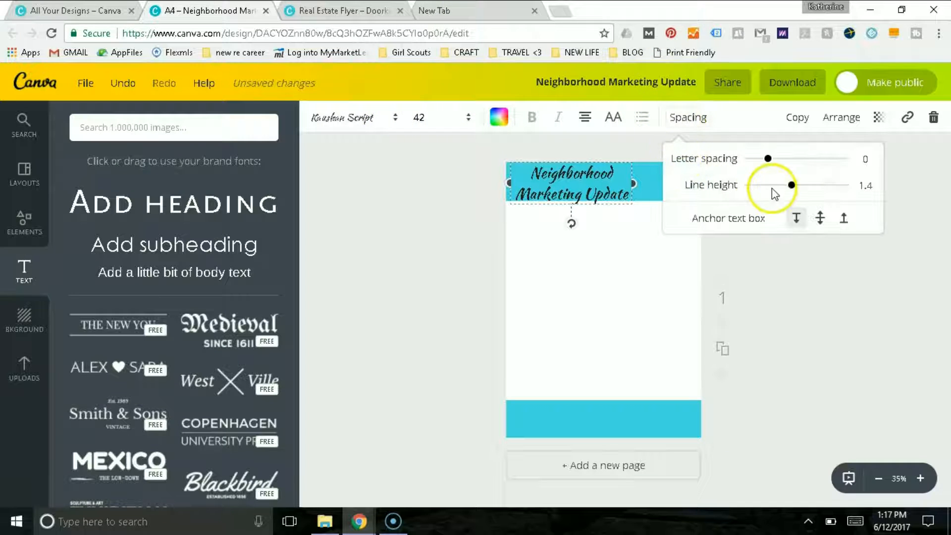
click(700, 123)
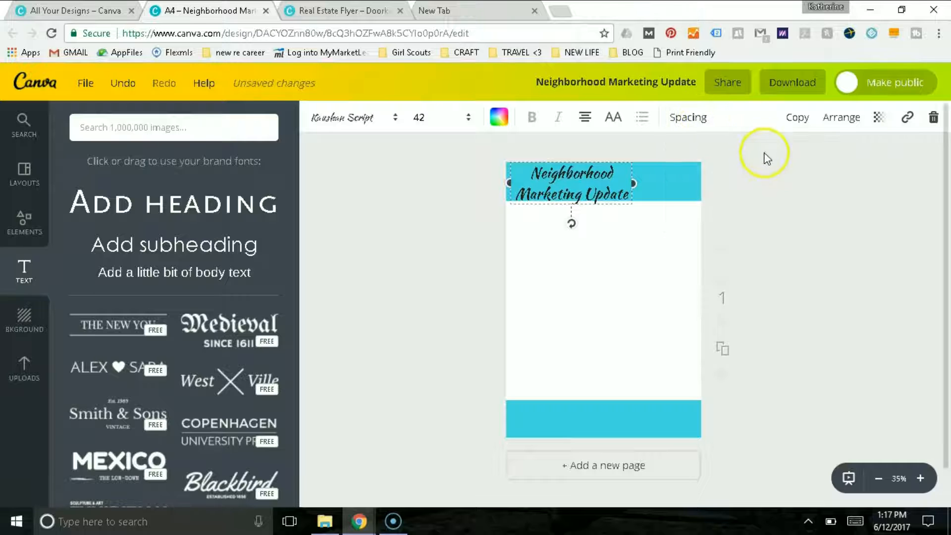
click(705, 123)
mouse_move(767, 159)
mouse_down()
mouse_move(742, 158)
mouse_move(762, 161)
mouse_up()
click(792, 187)
drag(782, 192, 776, 192)
drag(580, 186, 555, 179)
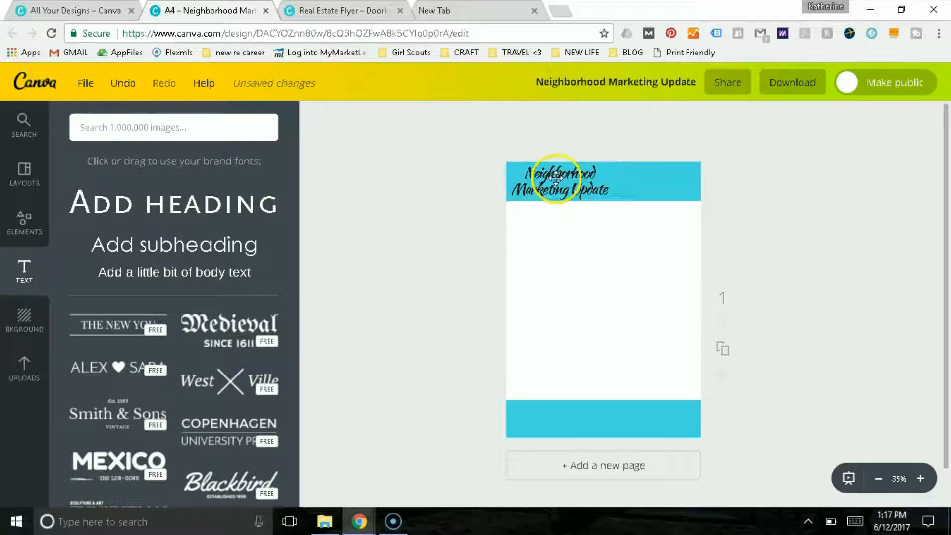
Make the heading text white, then view the Real Estate Flyer reference
click(541, 191)
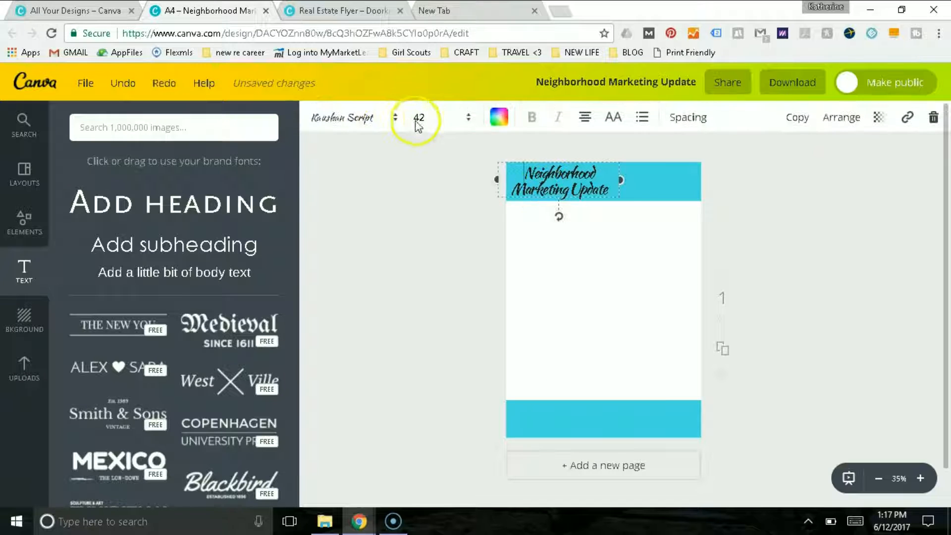
click(494, 124)
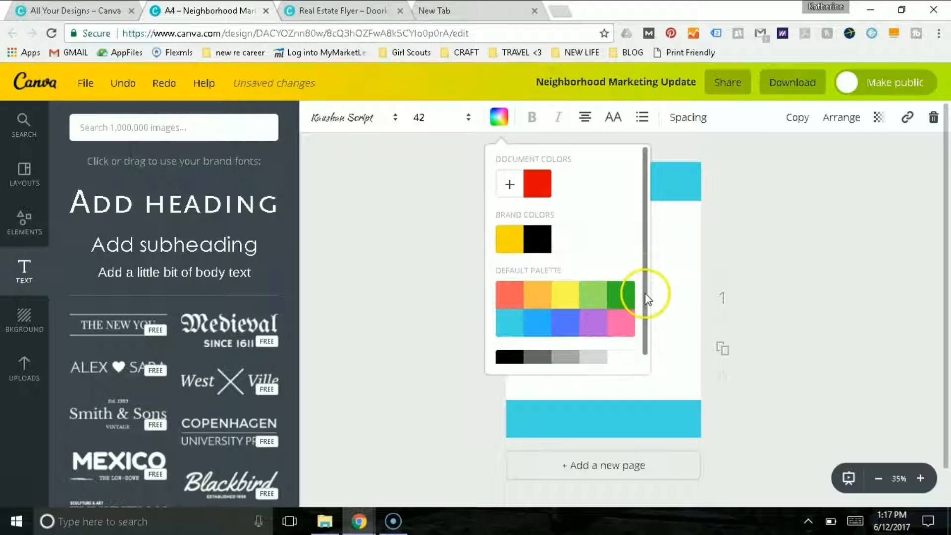
scroll(624, 322, down, 1)
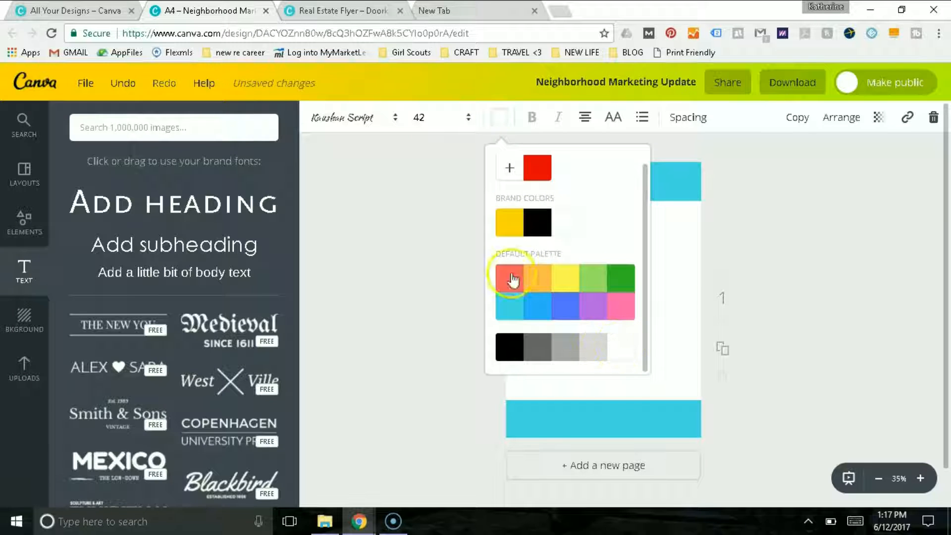
click(344, 212)
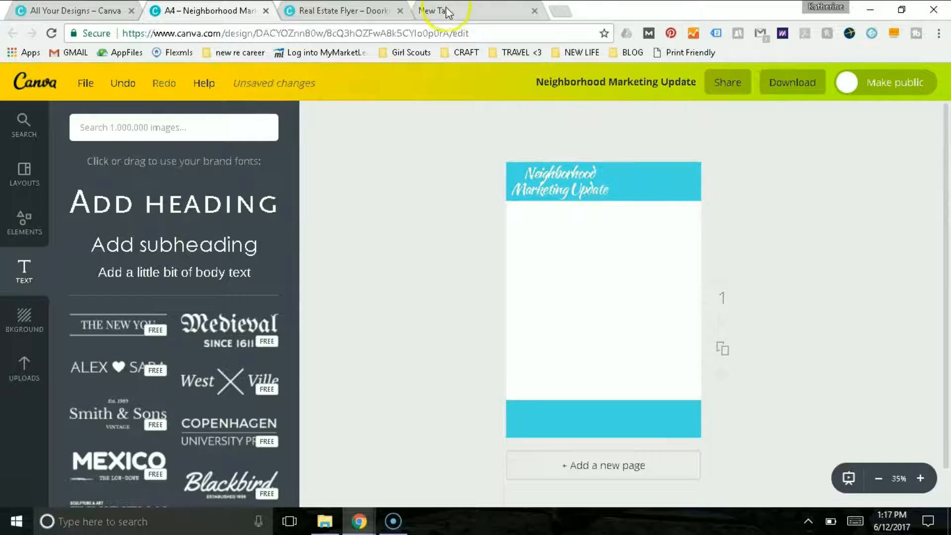
click(376, 11)
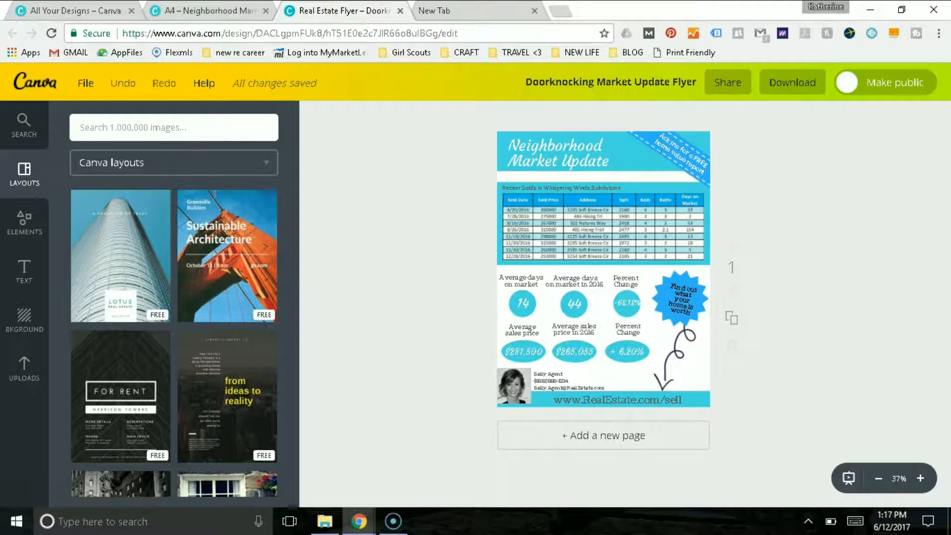
Back in the Neighborhood Marketing Update design, search graphics for 'banner'
click(224, 9)
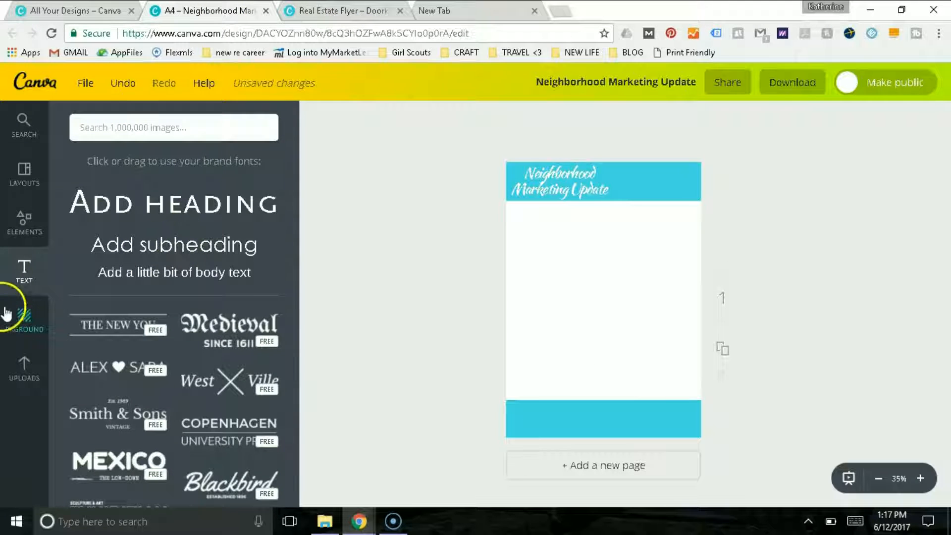
click(13, 230)
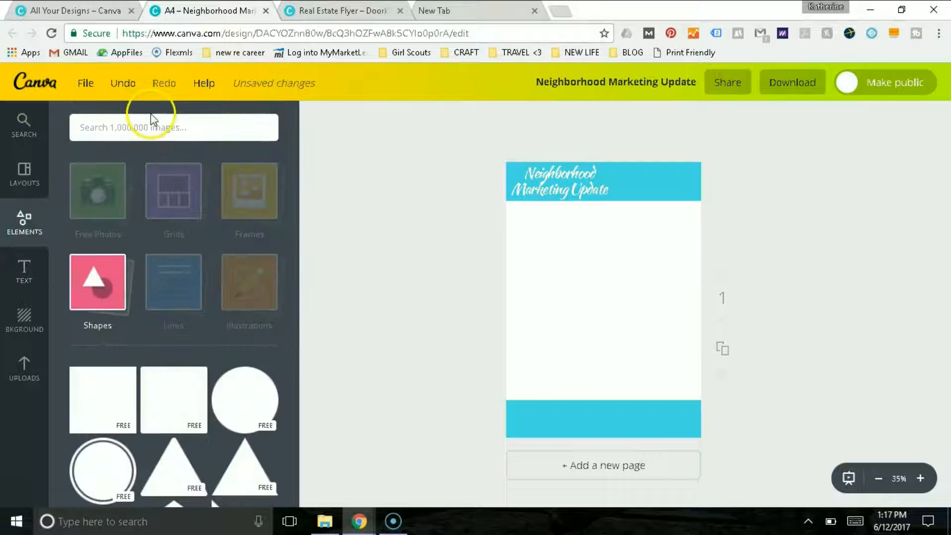
click(153, 127)
text(banne)
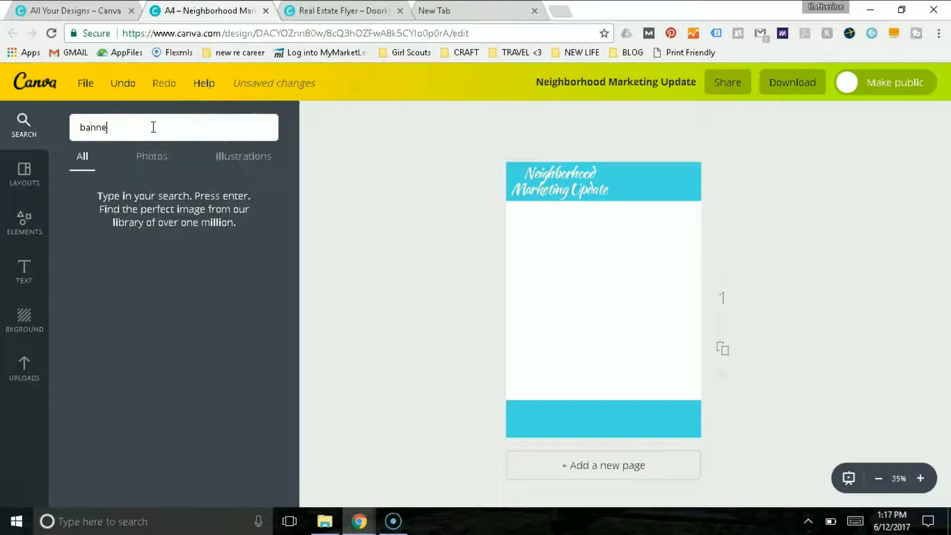
text(r)
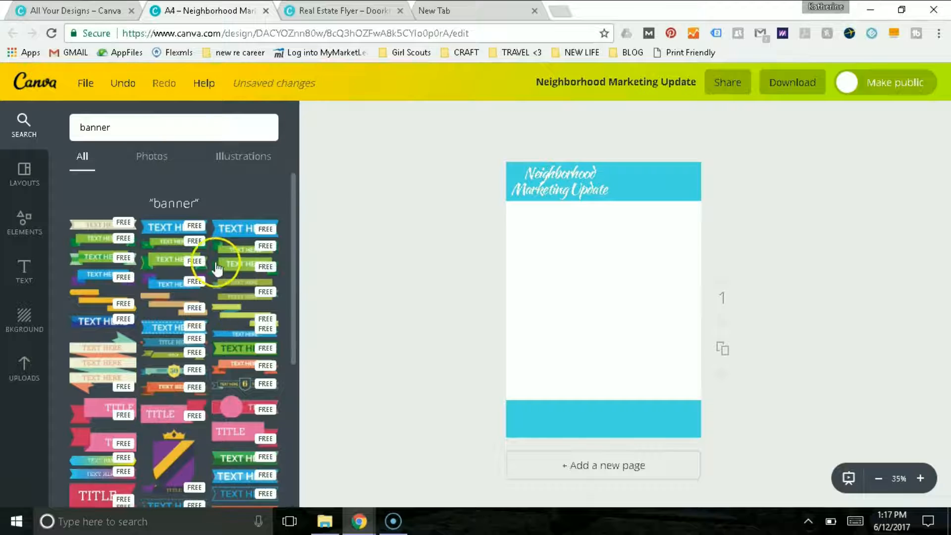
Try a purple ribbon banner on the page, then delete it and keep browsing results
drag(293, 180, 300, 260)
drag(304, 351, 298, 372)
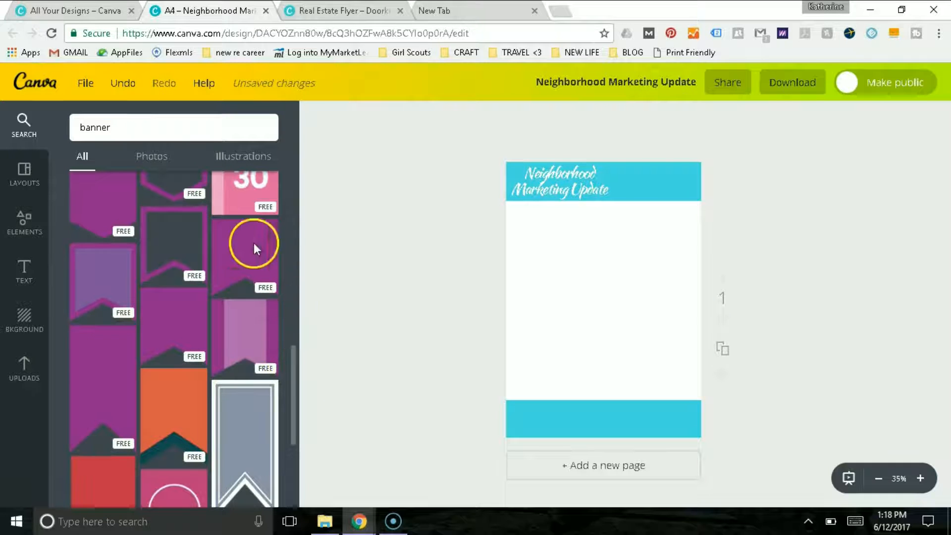
scroll(294, 372, up, 3)
scroll(292, 327, down, 1)
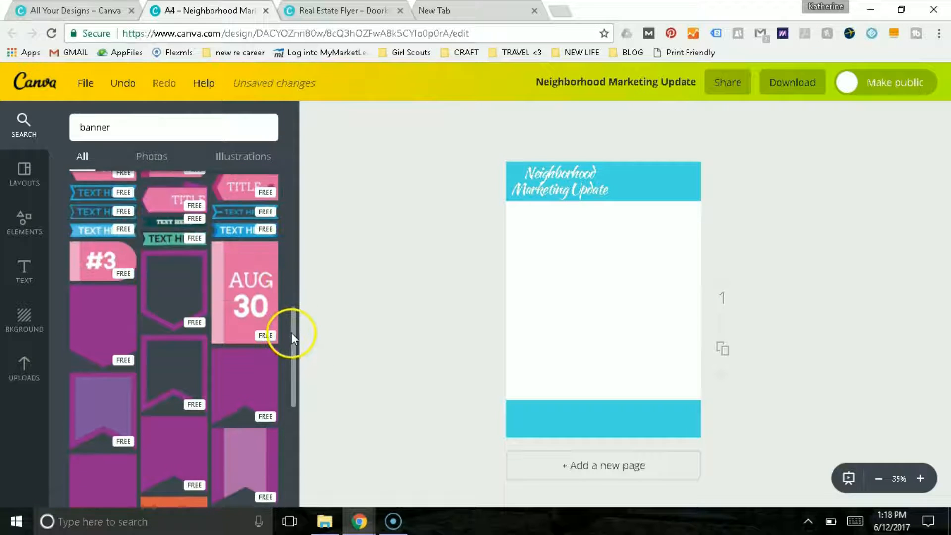
drag(251, 365, 676, 175)
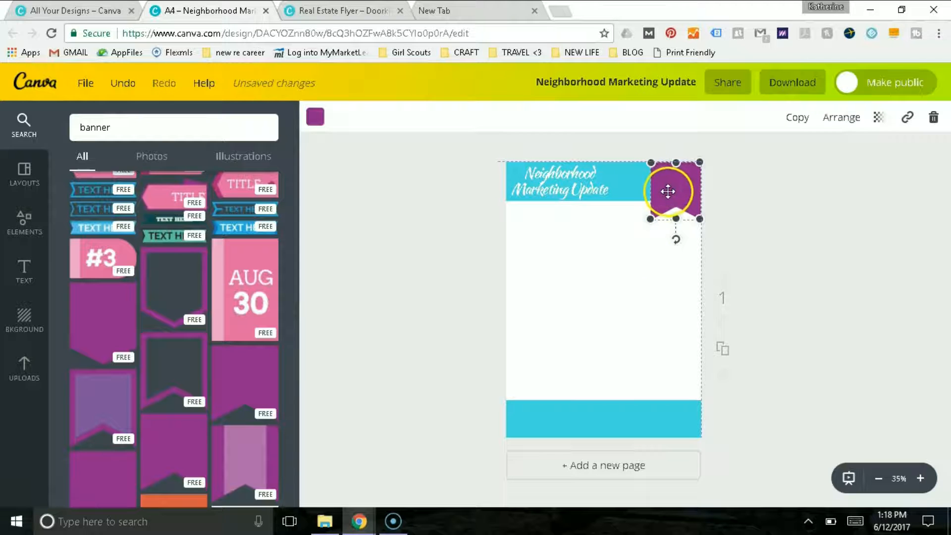
click(934, 120)
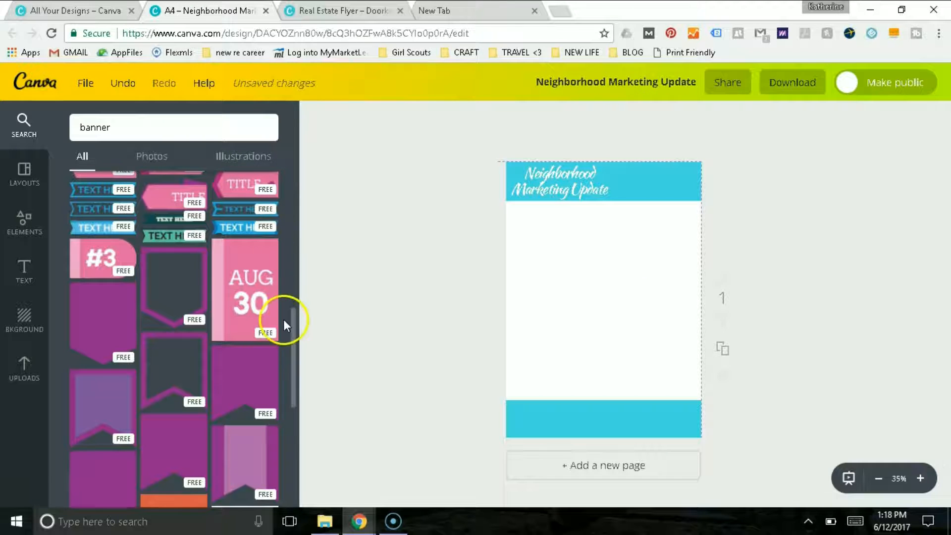
drag(292, 323, 297, 222)
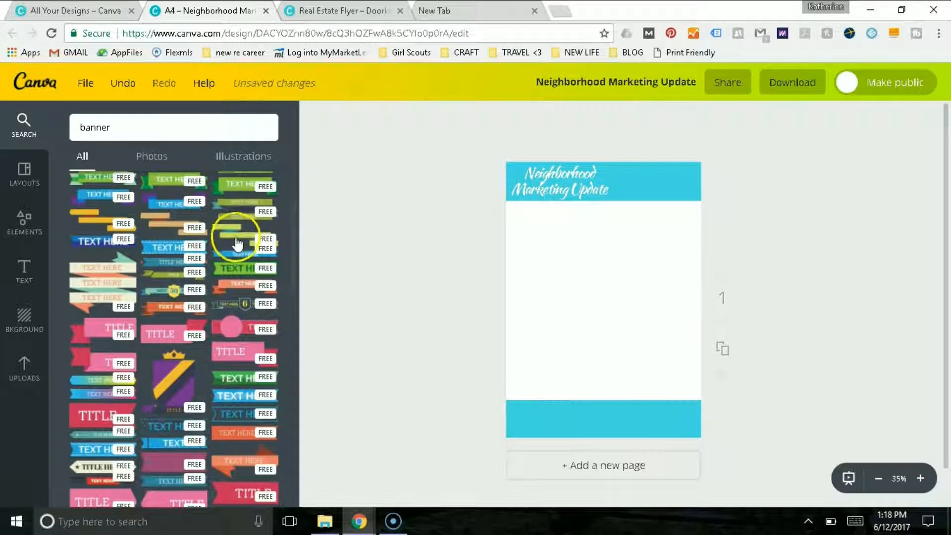
Add the TEXT HERE ribbon banner mid-page and recolour it custom light teal 4ed3f8
click(172, 251)
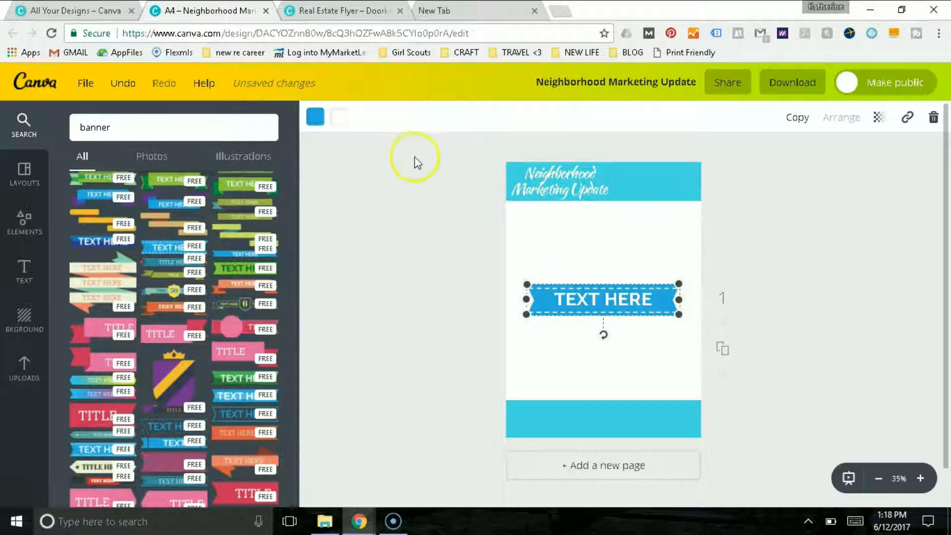
click(315, 117)
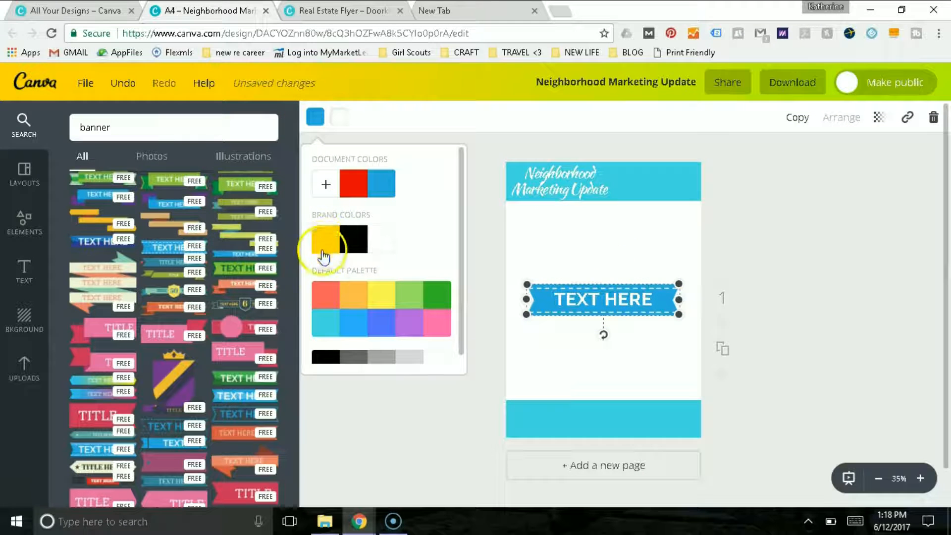
click(326, 323)
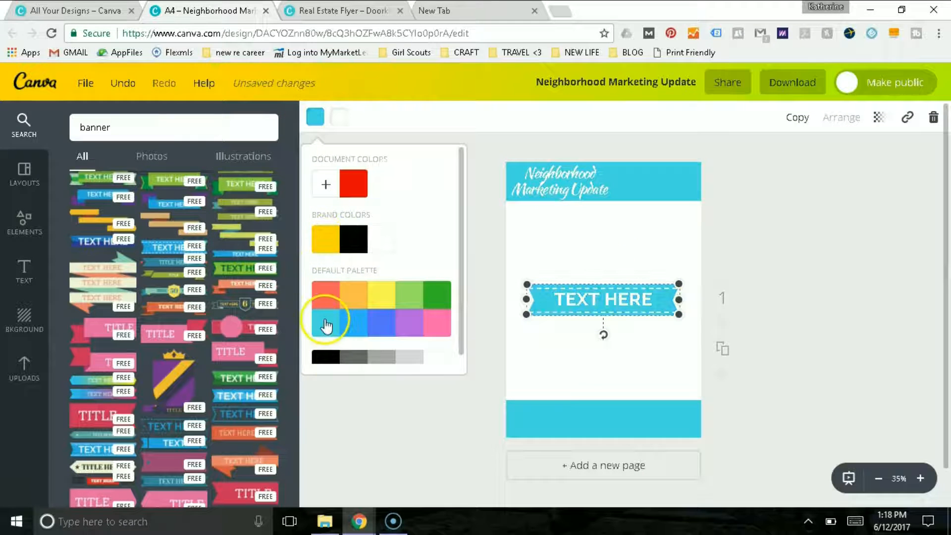
click(326, 188)
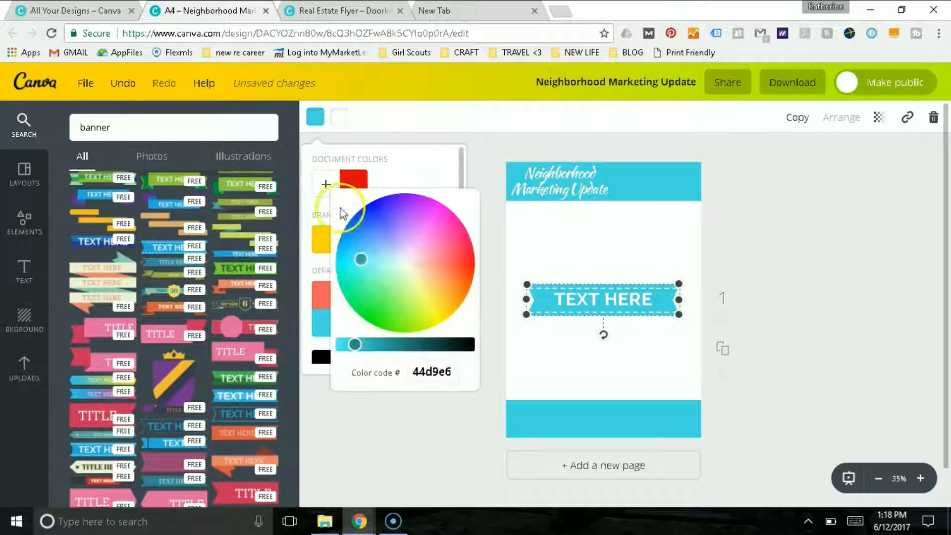
drag(355, 345, 346, 344)
drag(361, 259, 373, 263)
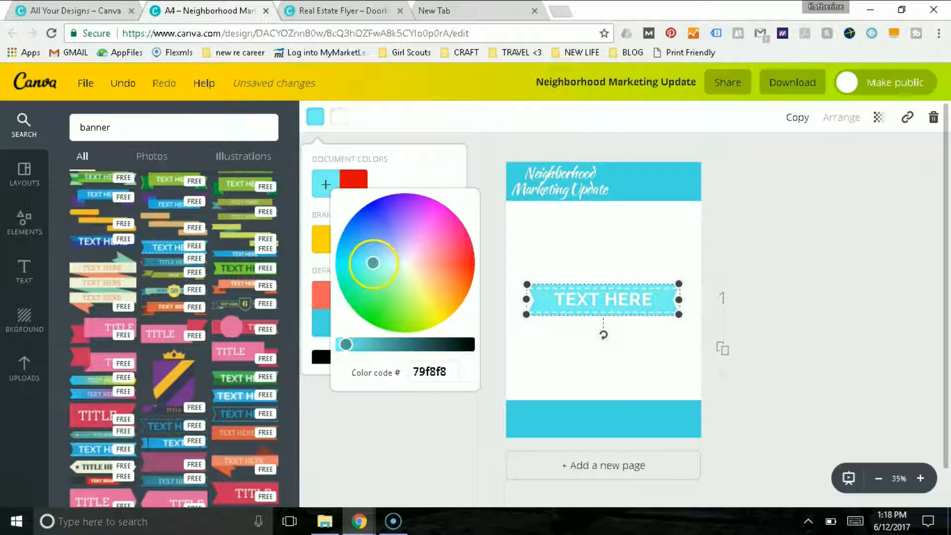
click(342, 11)
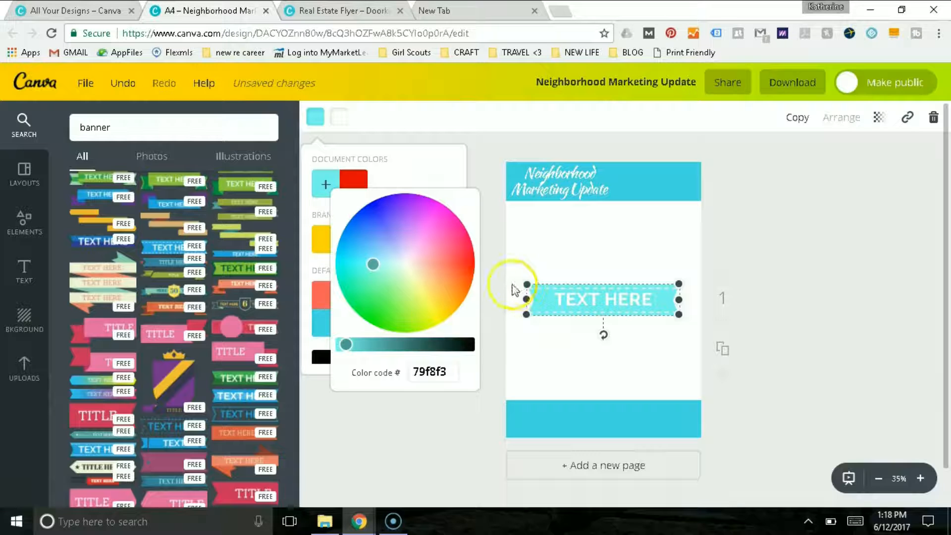
click(373, 264)
mouse_move(374, 264)
mouse_down()
mouse_move(388, 261)
mouse_move(363, 253)
mouse_up()
click(404, 453)
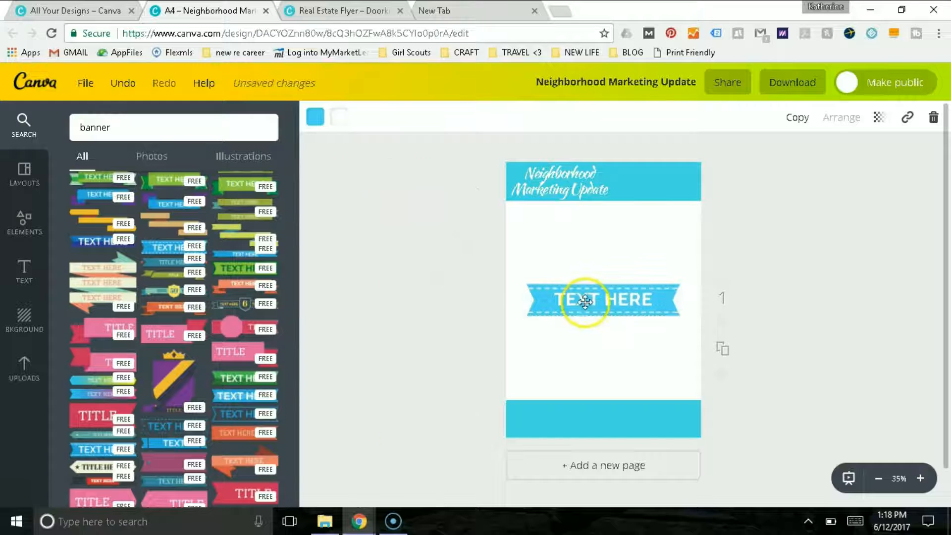
Replace the banner's placeholder with 'Ask me for a free home value report'
click(622, 302)
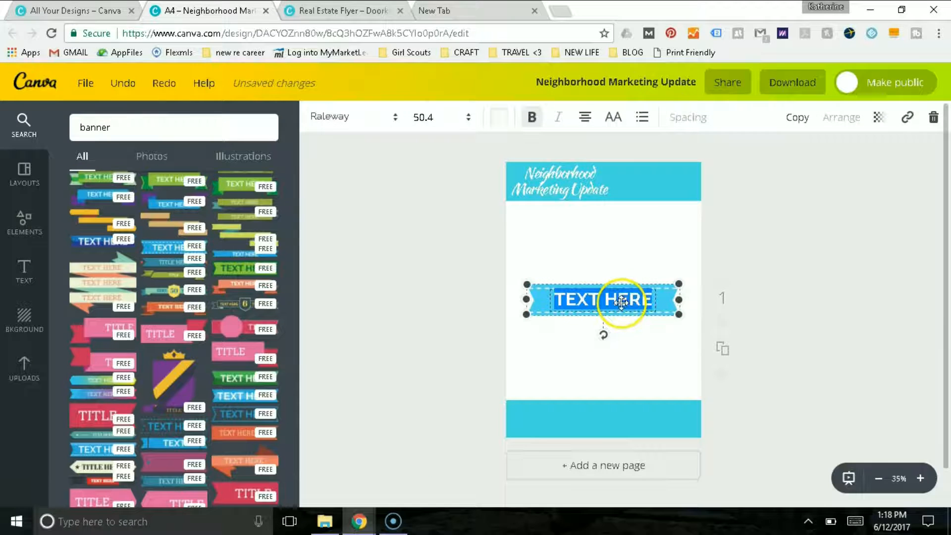
click(381, 10)
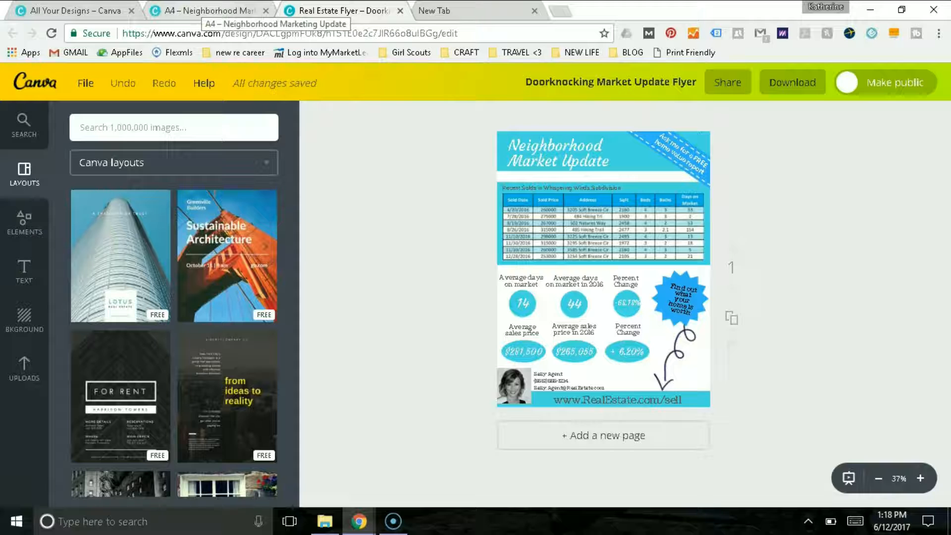
click(214, 11)
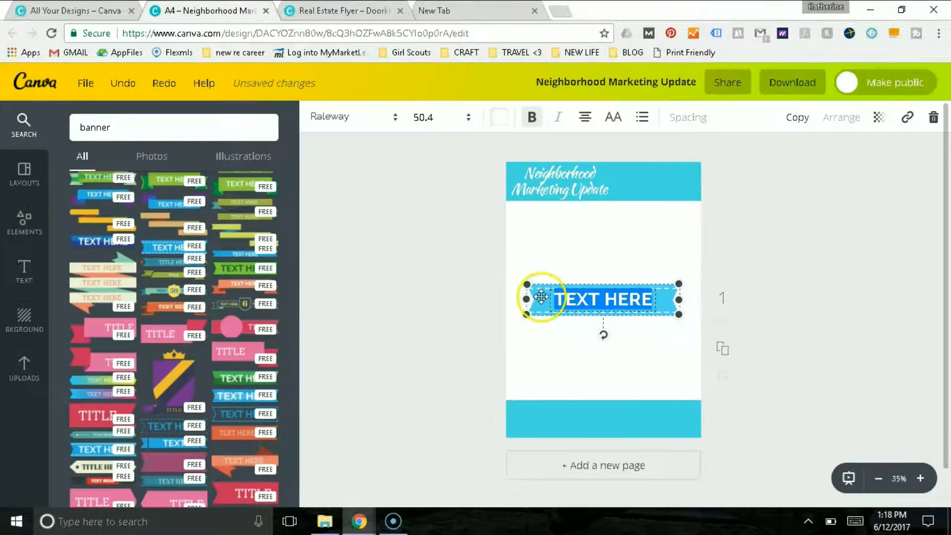
text(Ask me for a free)
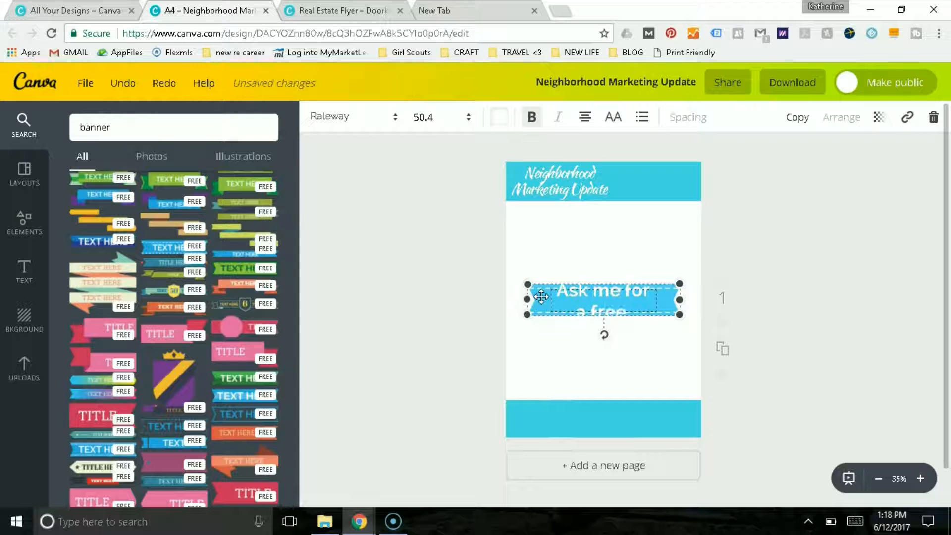
text( home value)
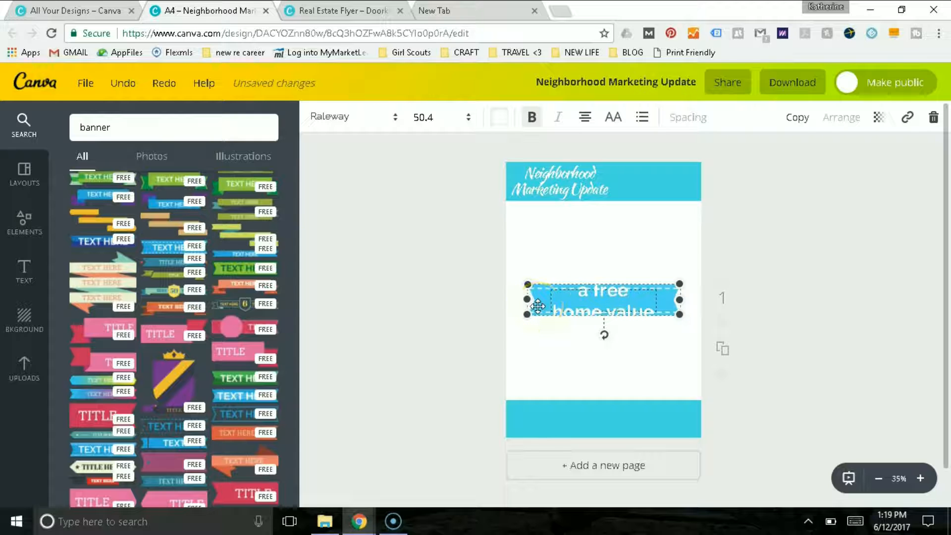
click(587, 299)
Set all the banner text to size 30, after trying 24 and 28
click(587, 299)
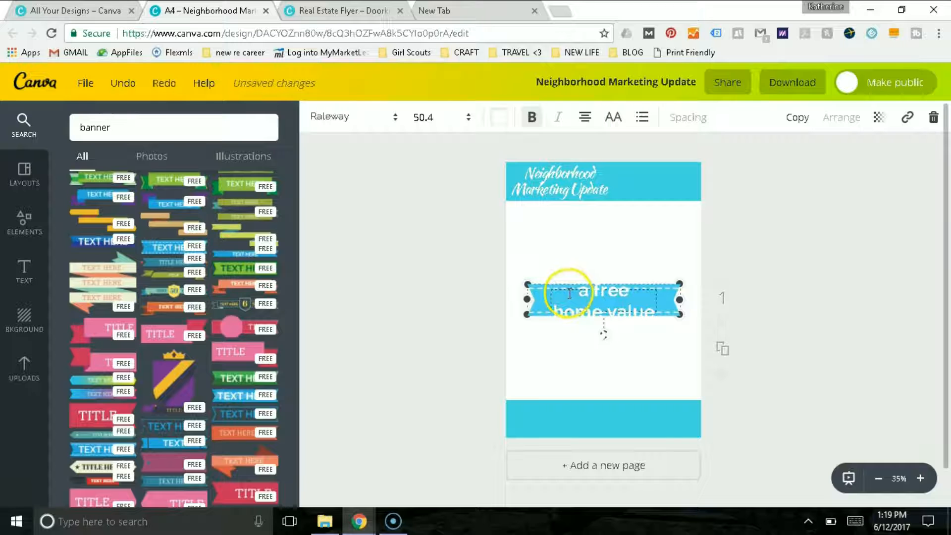
key(ctrl+a)
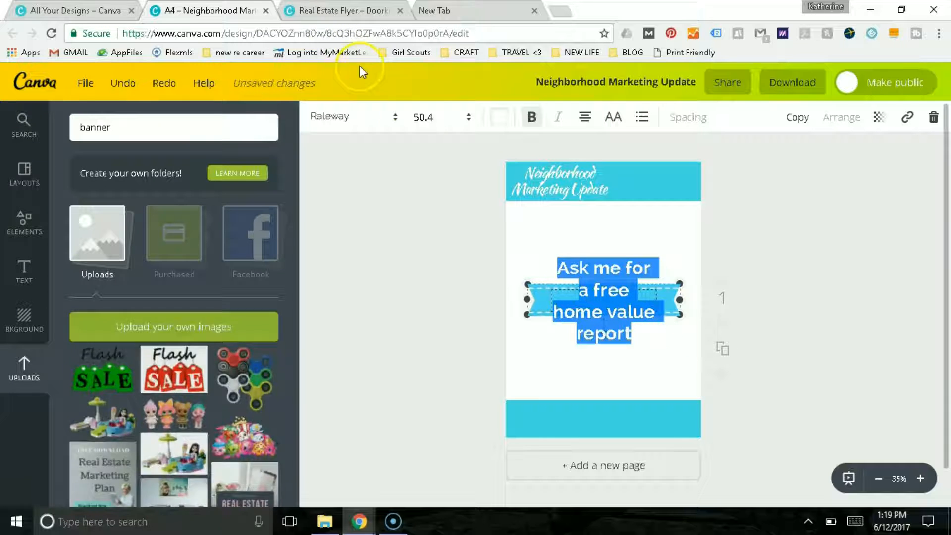
click(424, 118)
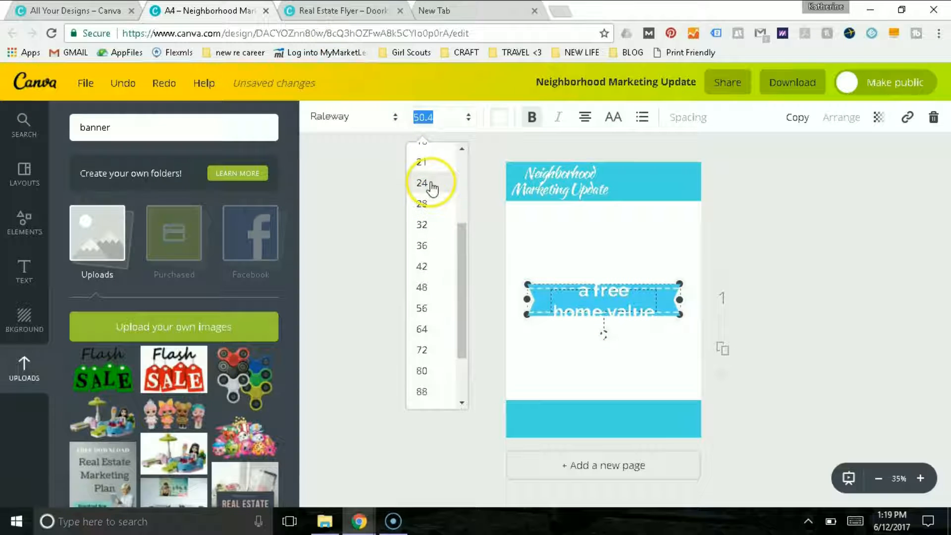
click(425, 184)
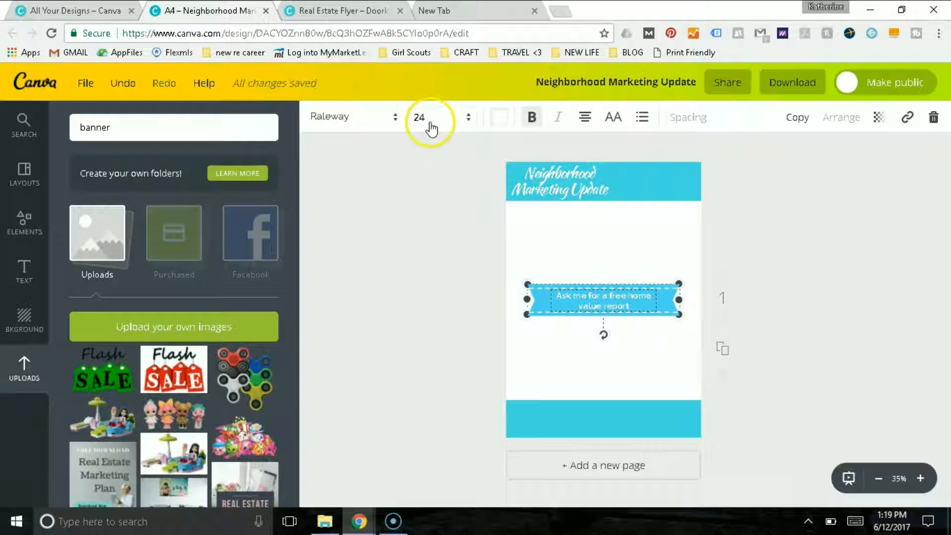
click(429, 121)
click(432, 211)
click(427, 122)
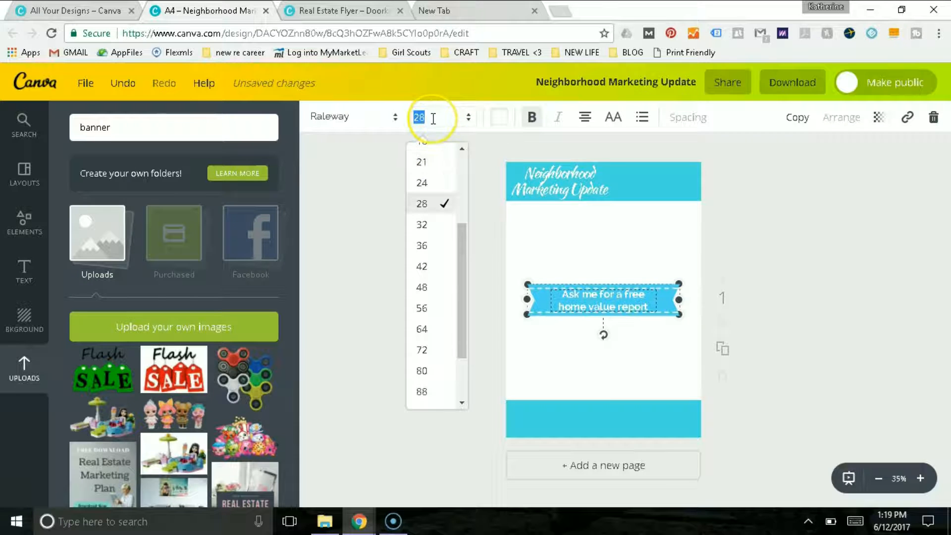
text(30)
key(Return)
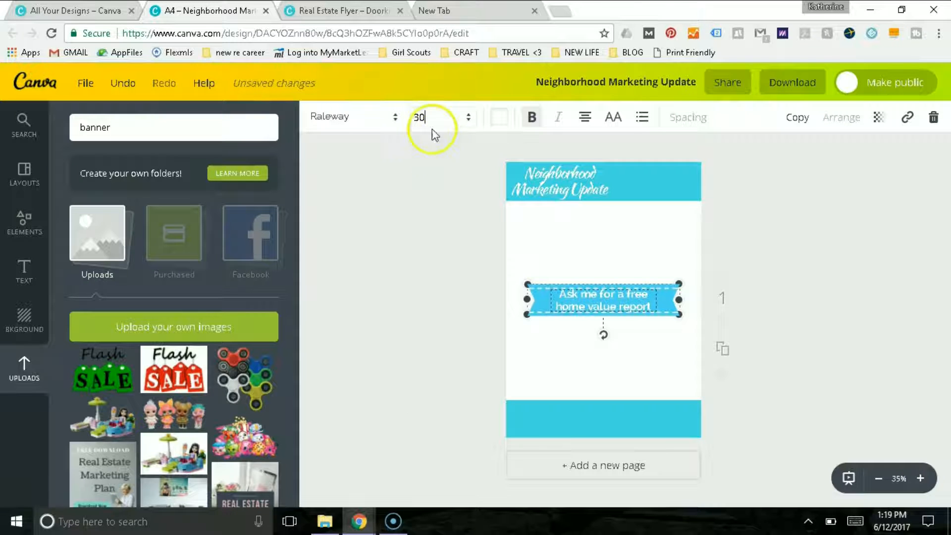
click(569, 300)
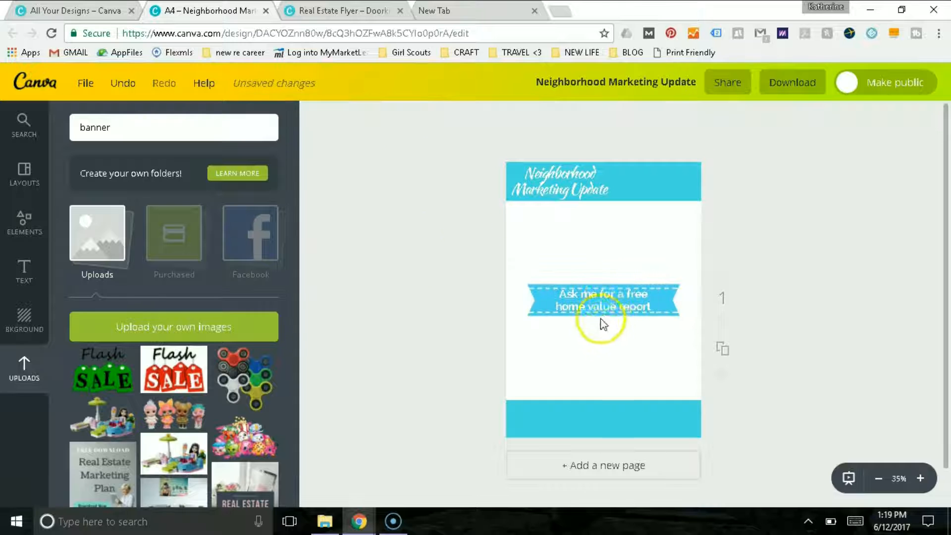
click(564, 298)
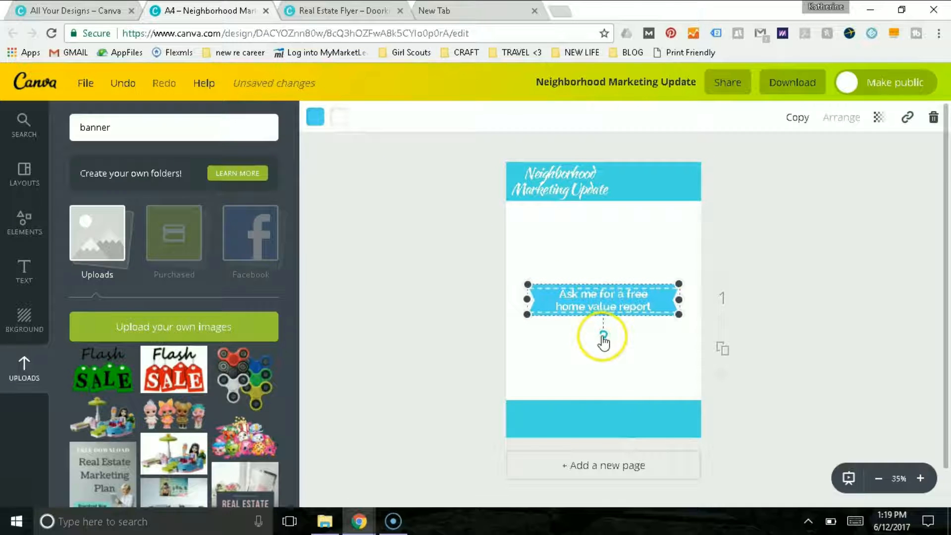
Tilt the banner diagonally into the header's top-right corner and shrink its text to 21
drag(603, 335, 578, 329)
drag(616, 291, 661, 204)
click(643, 181)
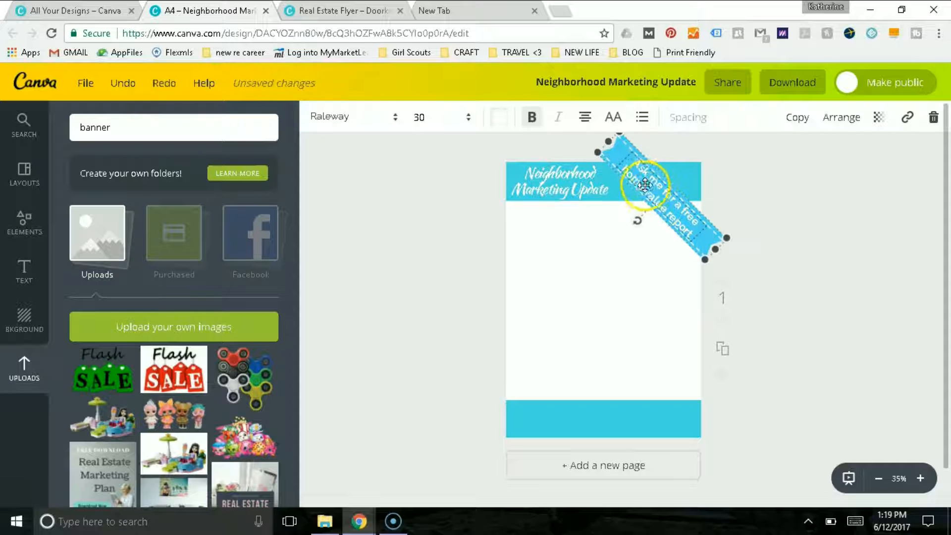
click(636, 163)
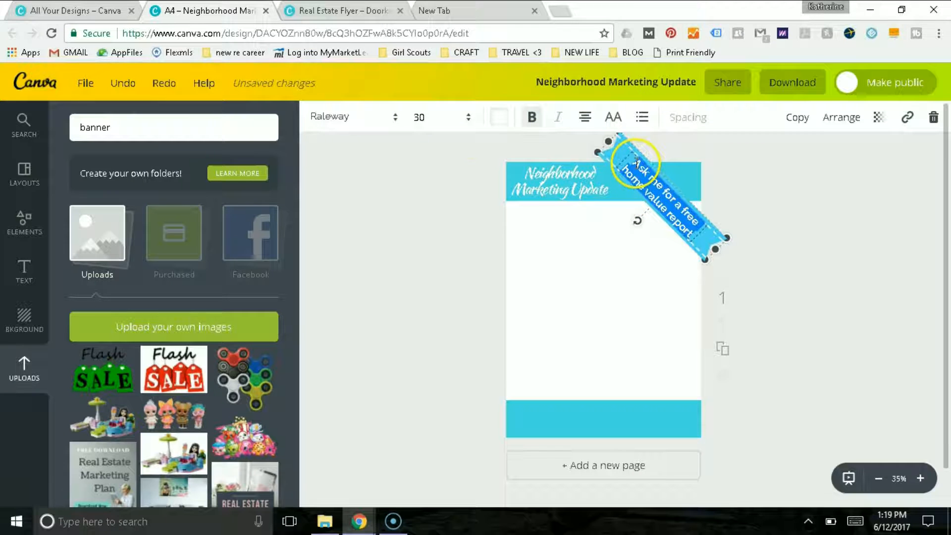
click(449, 120)
click(434, 250)
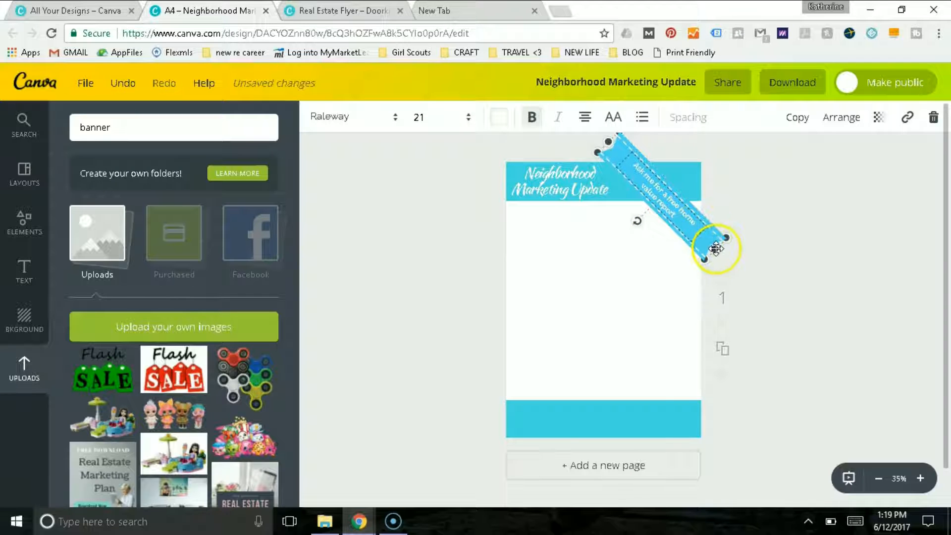
Fine-tune the corner banner's position, text wrap and angle to about 38°
click(657, 202)
drag(657, 202, 679, 205)
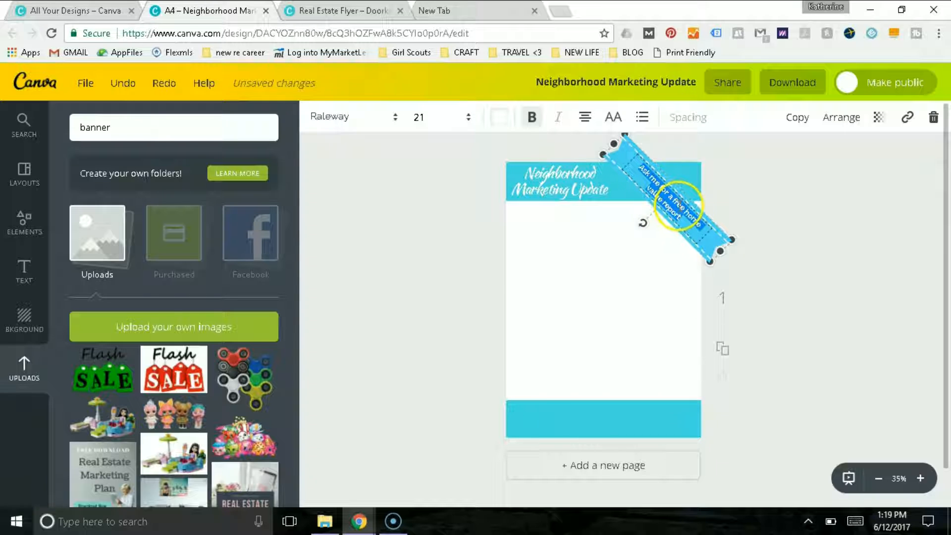
click(675, 202)
click(672, 251)
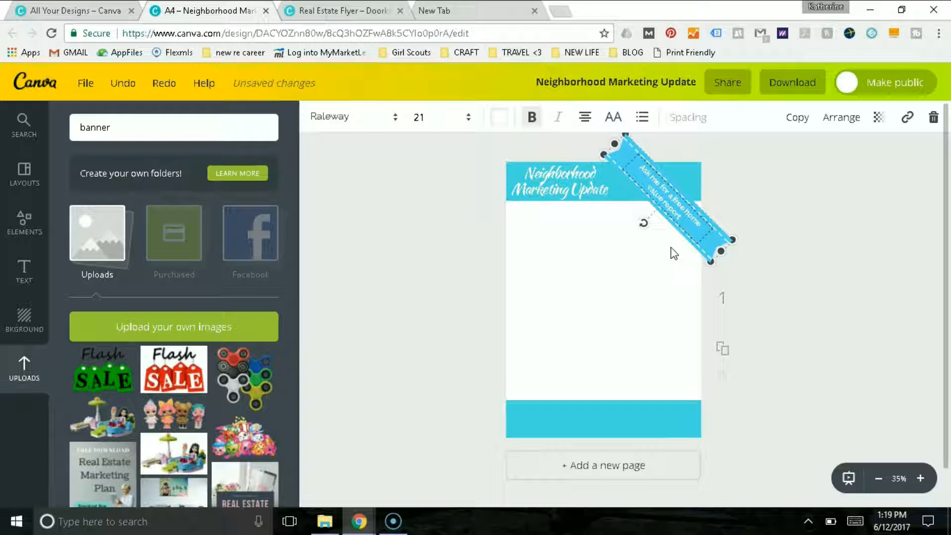
click(675, 289)
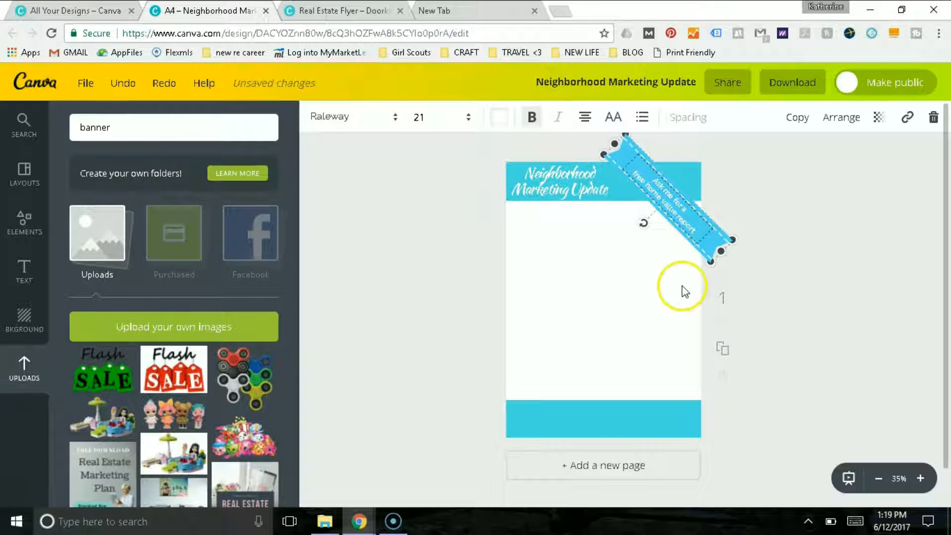
drag(678, 202, 677, 199)
click(660, 196)
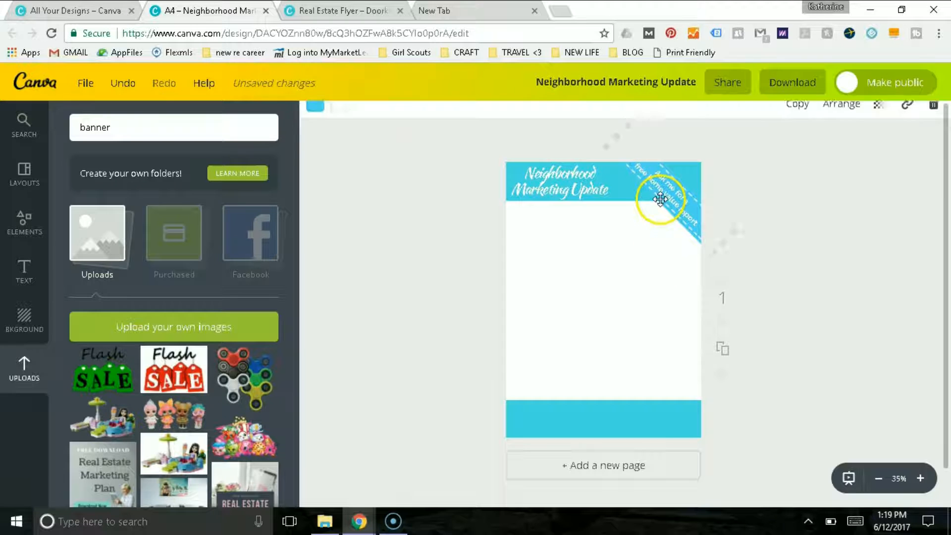
drag(645, 215, 678, 196)
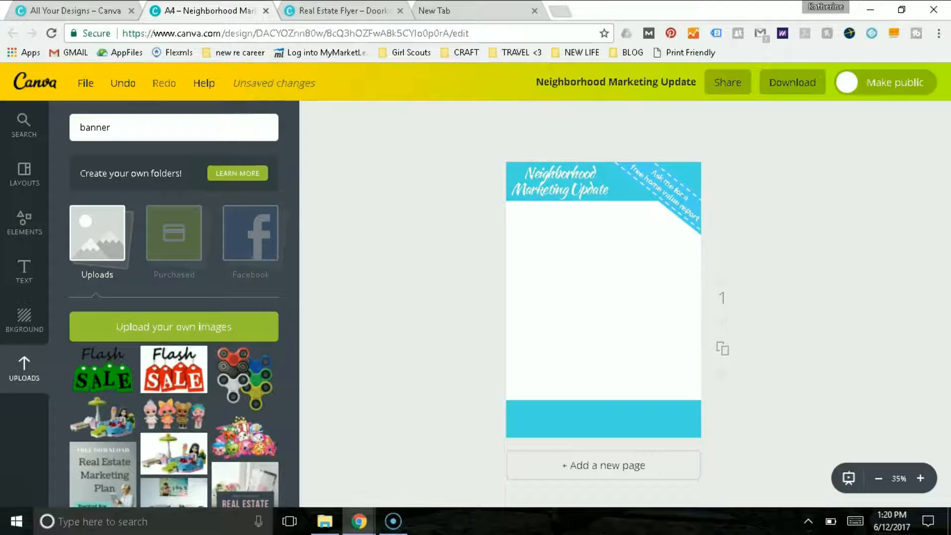
In the reference flyer, zoom to 75% on the Recent Solds sales table
key(ctrl+Tab)
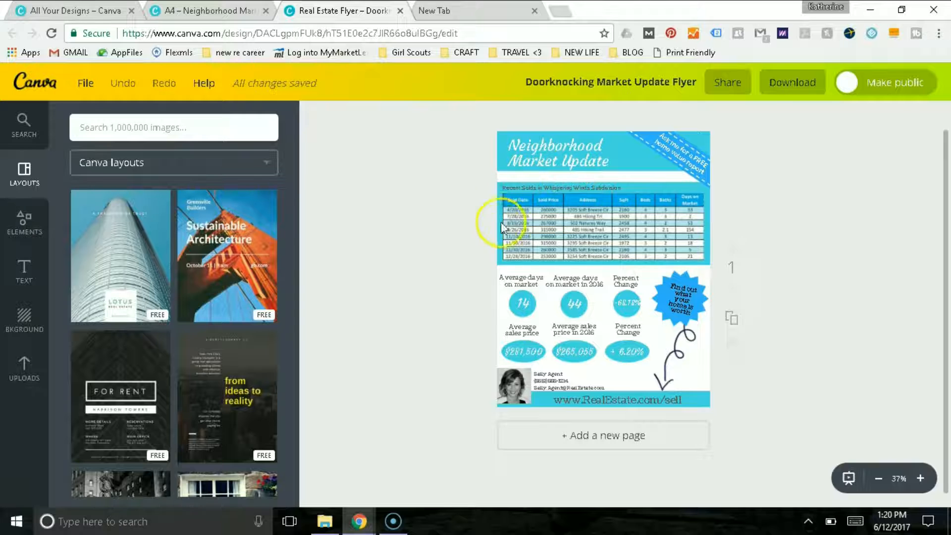
click(593, 233)
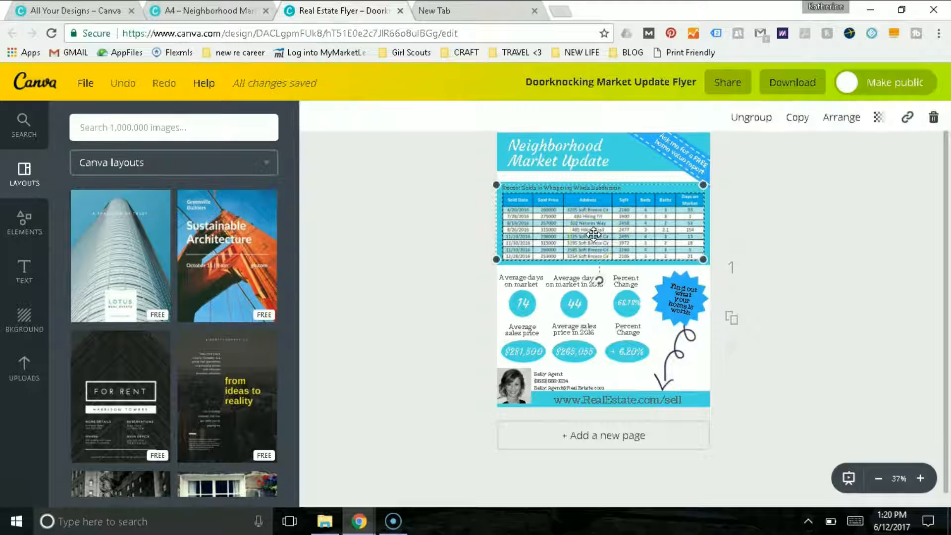
click(920, 480)
click(920, 480)
click(921, 479)
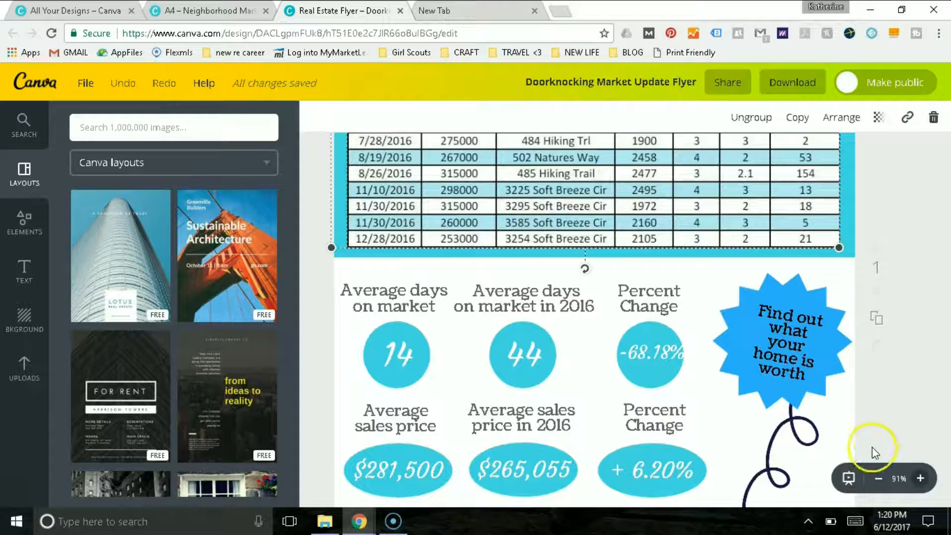
click(876, 480)
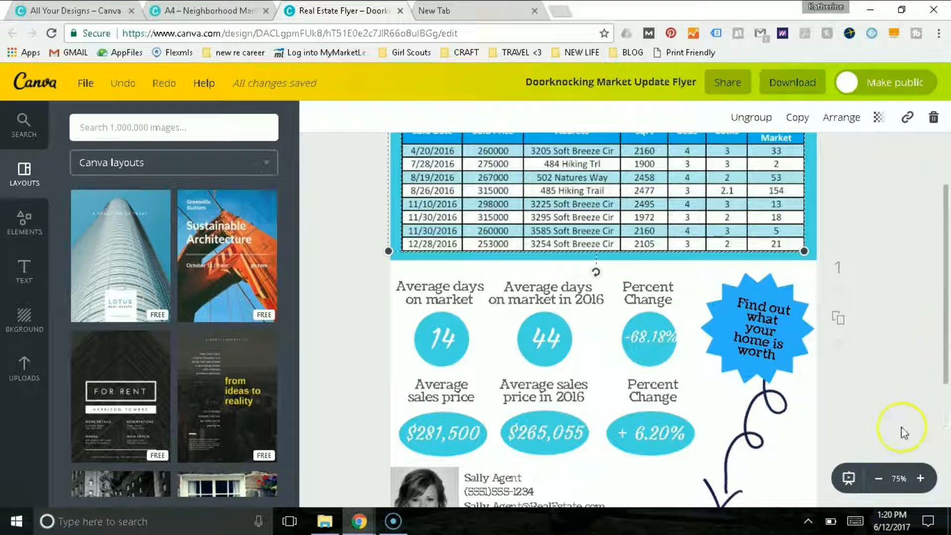
drag(946, 297, 944, 261)
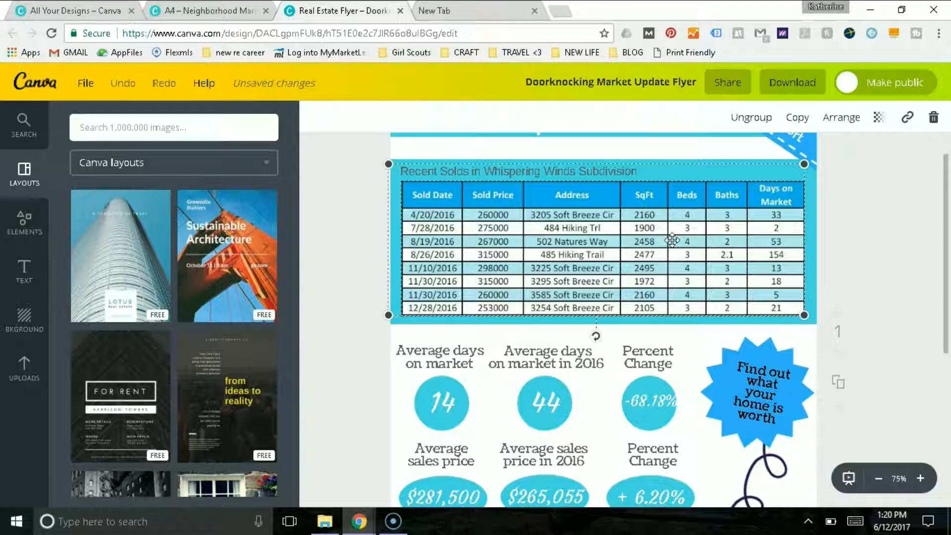
Deselect the reference sales table and go back to the Neighborhood Marketing Update design
click(890, 226)
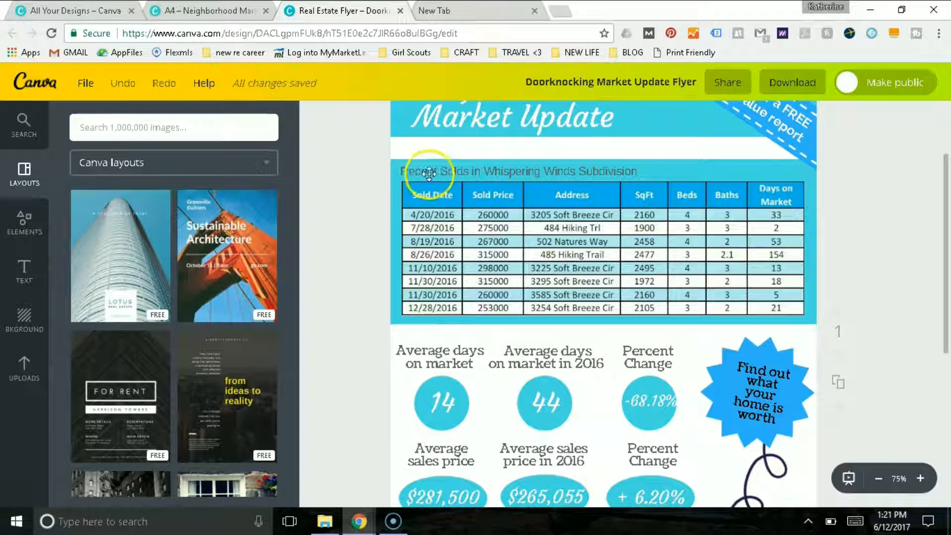
click(183, 10)
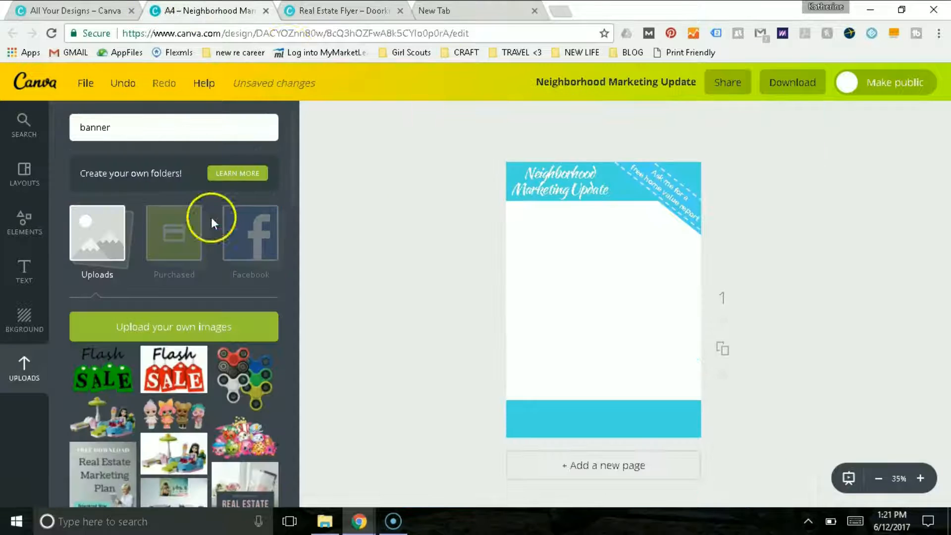
Duplicate the blue footer rectangle, move the copy up to mid-page and make it shorter
click(600, 411)
click(805, 123)
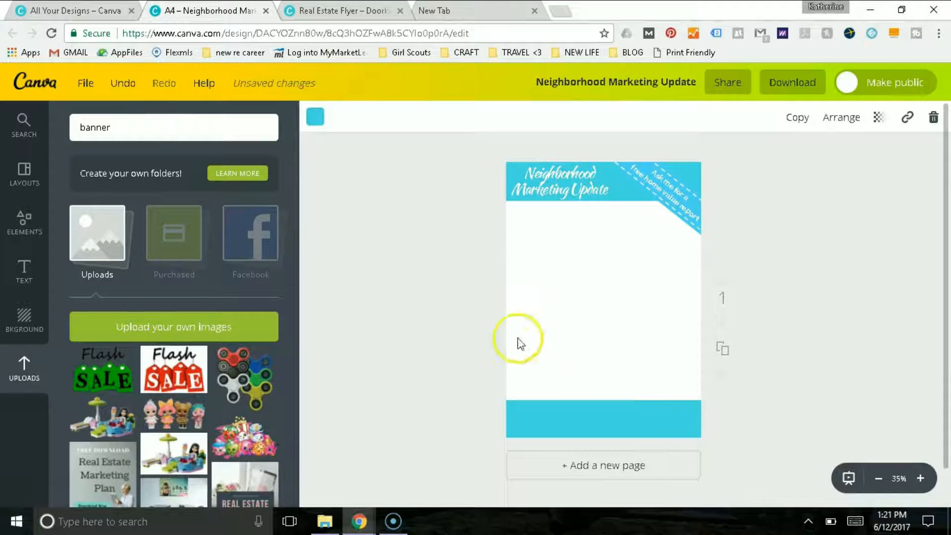
drag(607, 406, 612, 247)
drag(577, 367, 582, 312)
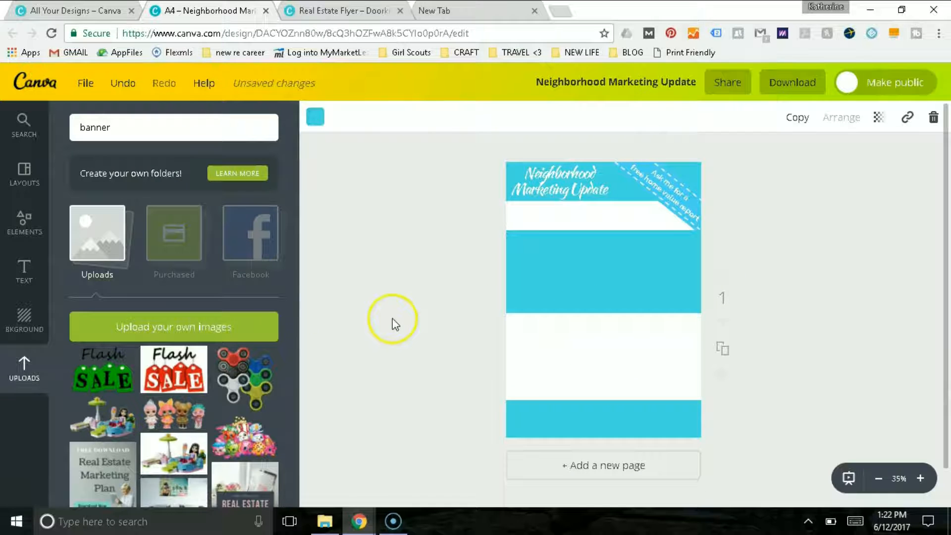
click(395, 324)
Drag the uploaded sales table image from Uploads onto the page and move it into the teal band
click(25, 378)
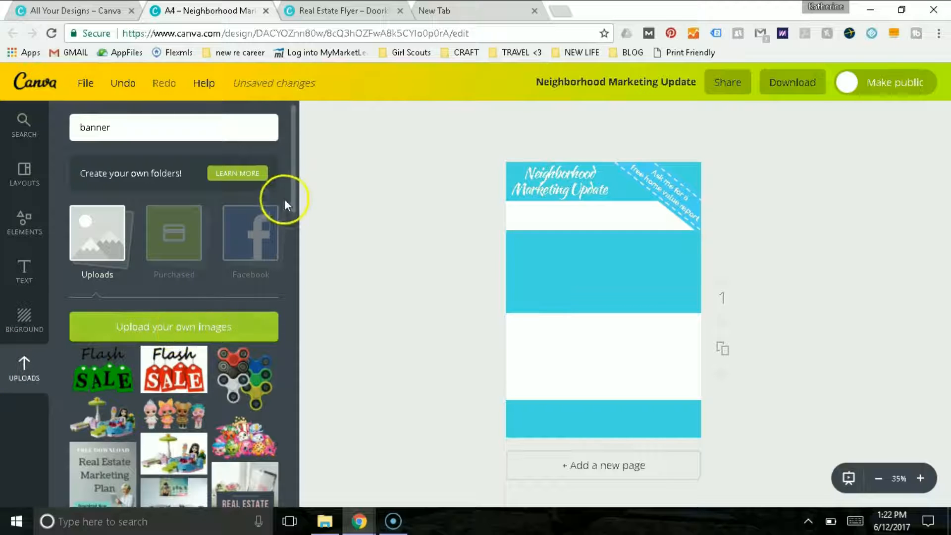
scroll(288, 200, down, 3)
drag(291, 214, 293, 322)
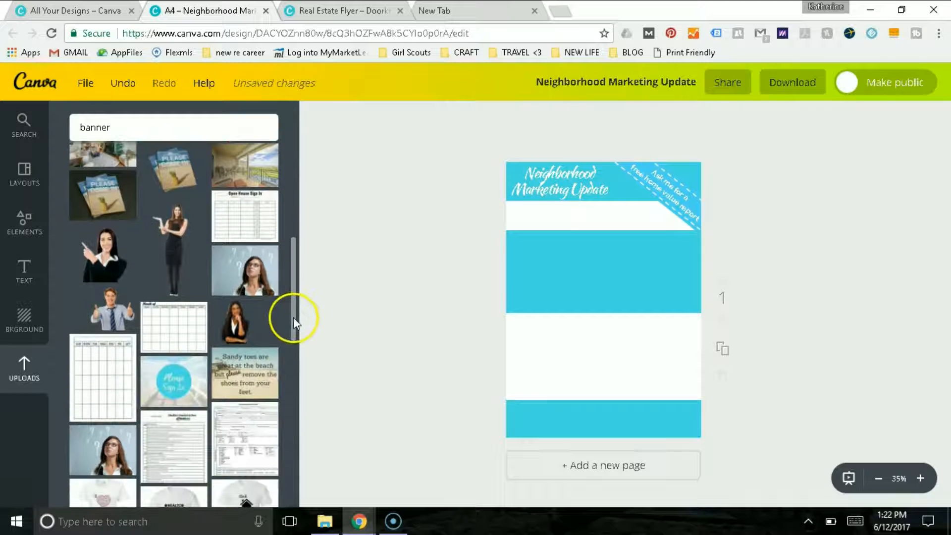
drag(292, 258, 297, 425)
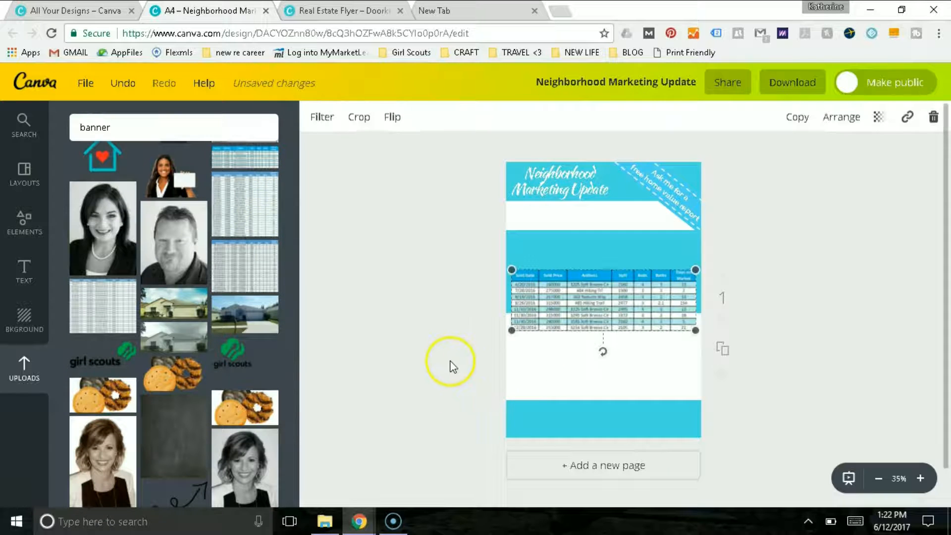
drag(594, 290, 595, 262)
Nudge the table slightly down and drop a subheading text box onto it
click(19, 268)
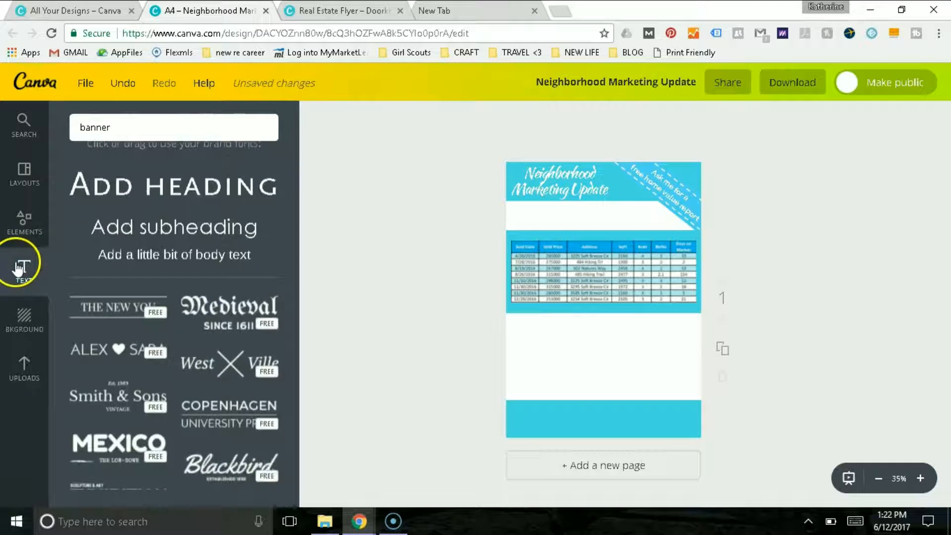
drag(615, 269, 619, 270)
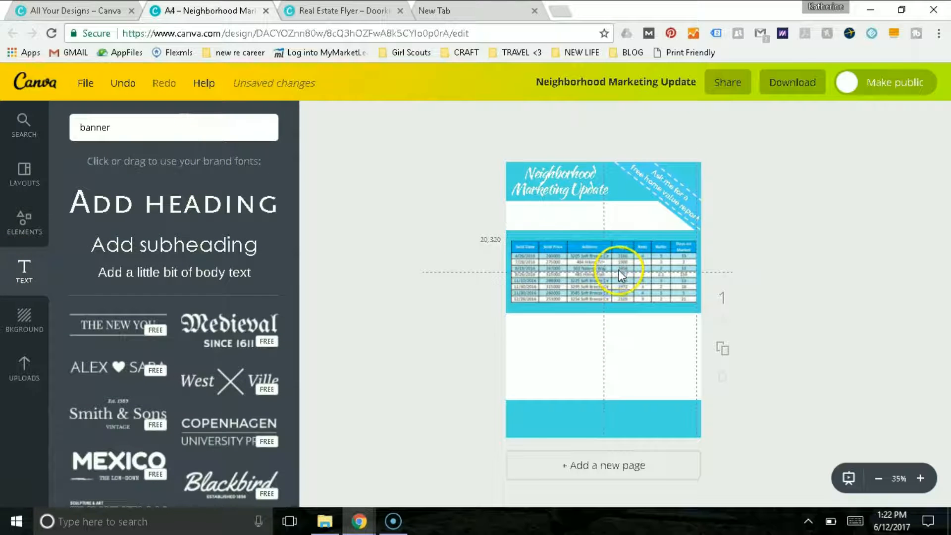
drag(215, 230, 638, 239)
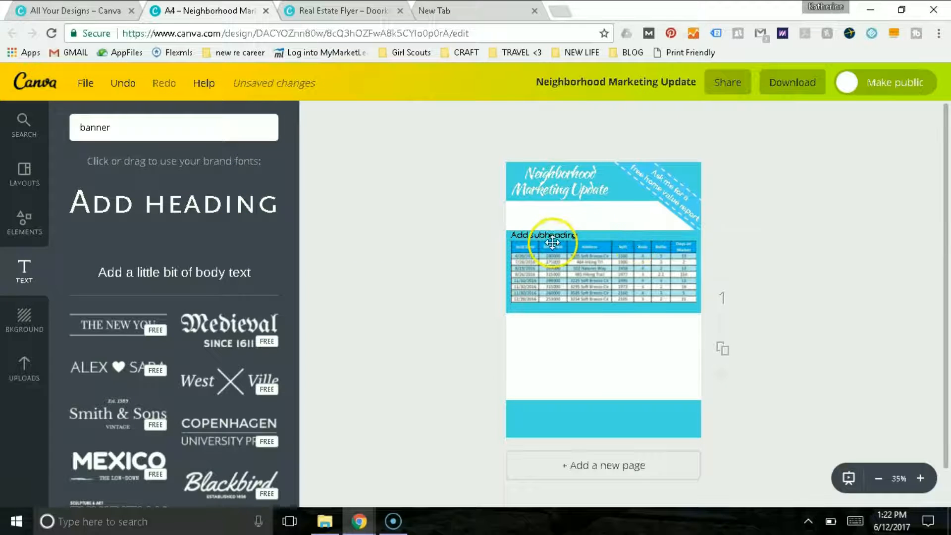
double_click(553, 235)
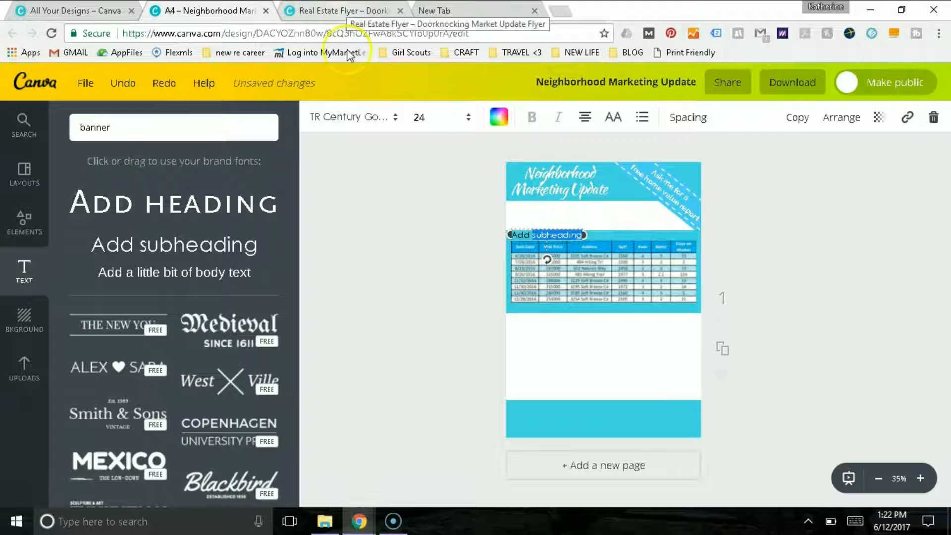
Change the subheading text to 'Recent Solds in Sample Neighborhood', checking the reference flyer
click(342, 9)
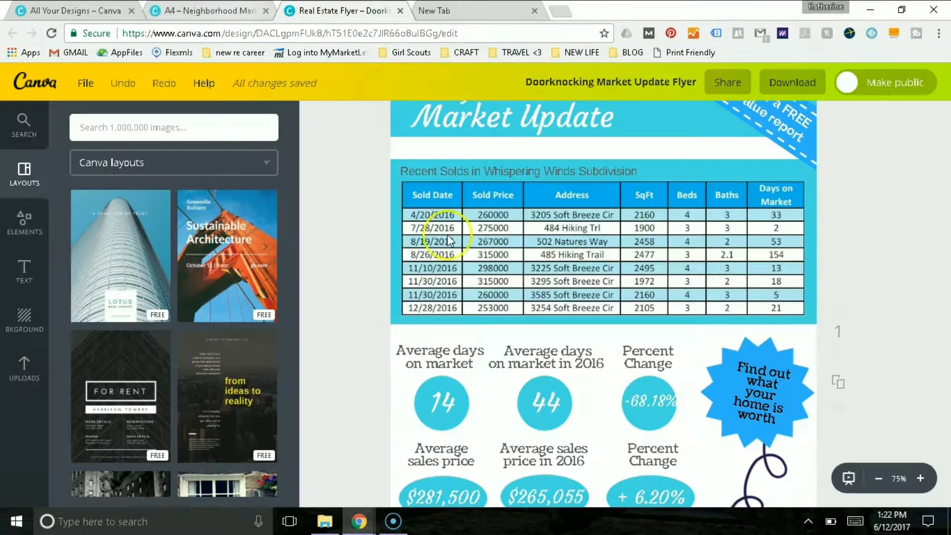
click(233, 10)
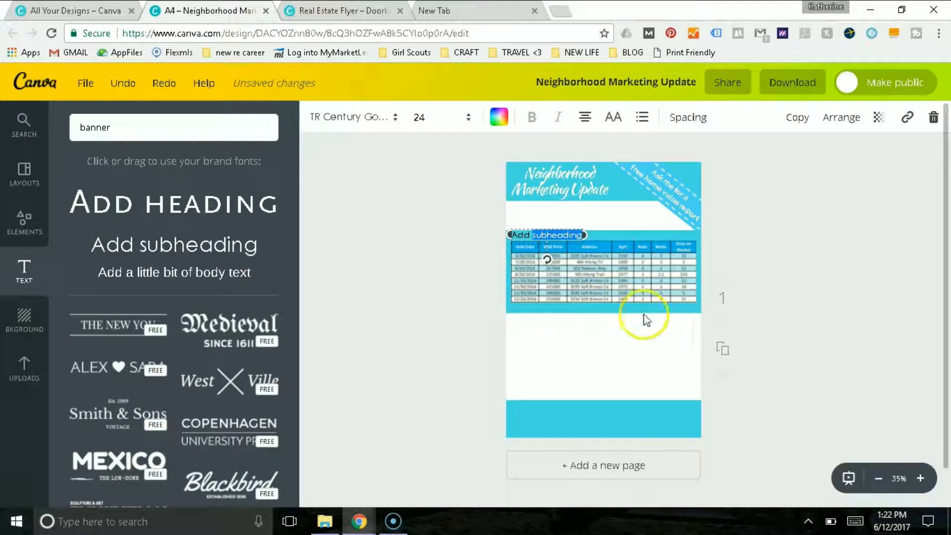
click(566, 247)
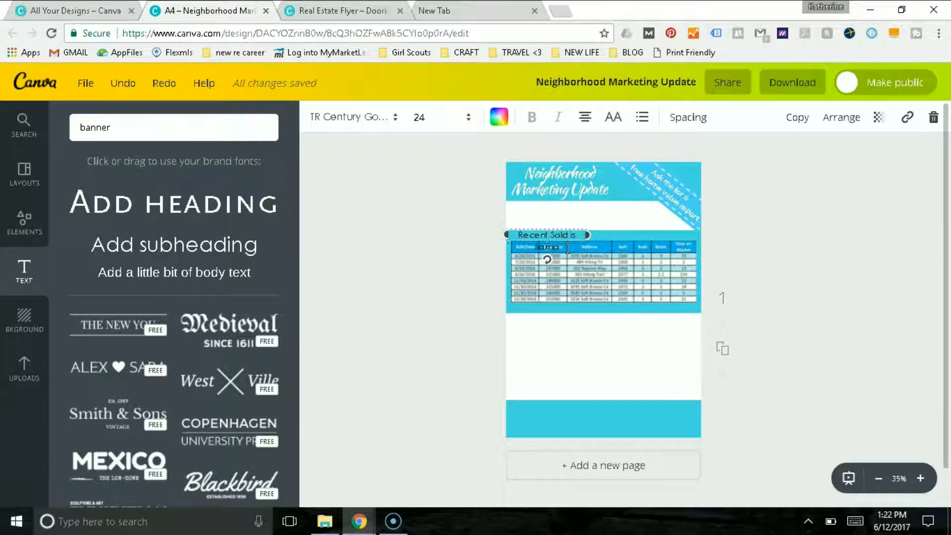
text(ood)
click(589, 247)
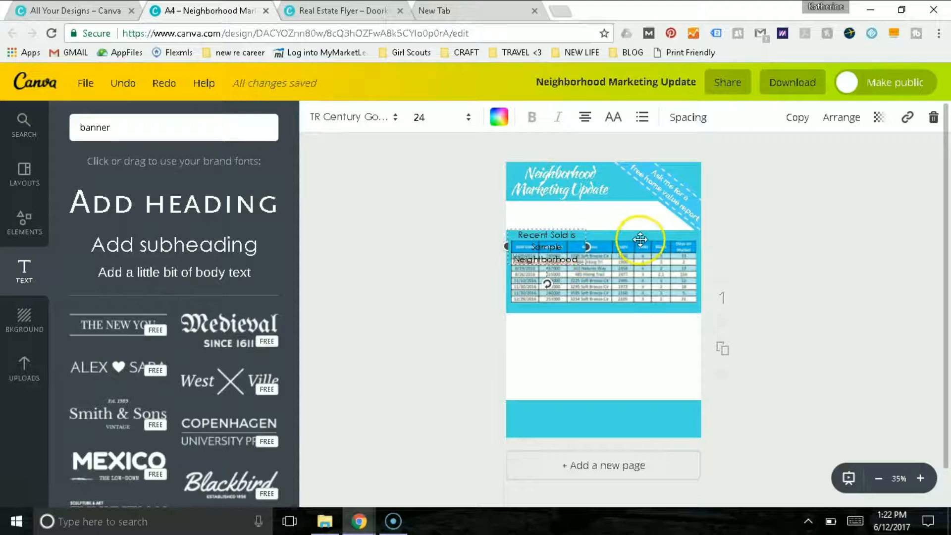
click(594, 246)
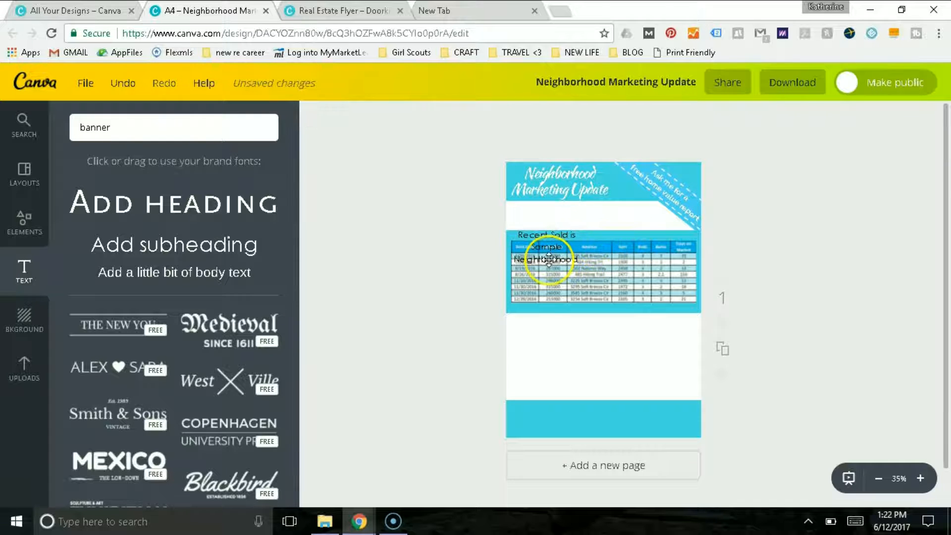
Widen the heading to fit on one line and position it just above the sales table
click(565, 246)
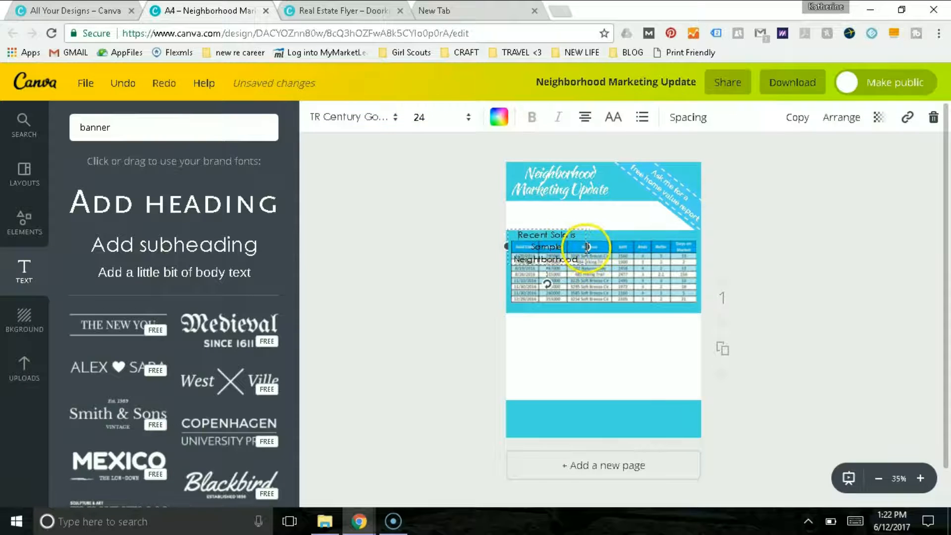
drag(586, 247, 686, 234)
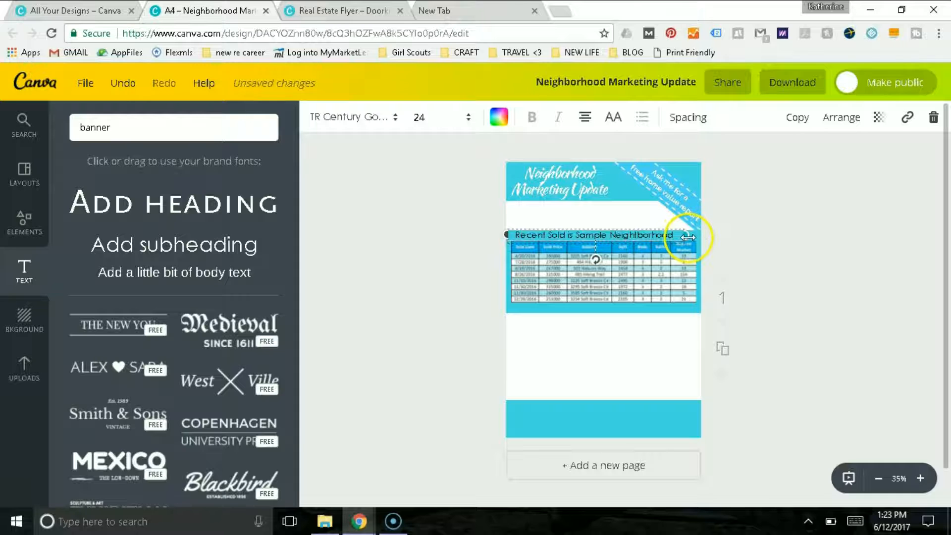
mouse_move(565, 230)
mouse_down()
mouse_move(556, 233)
mouse_move(565, 233)
mouse_up()
click(342, 10)
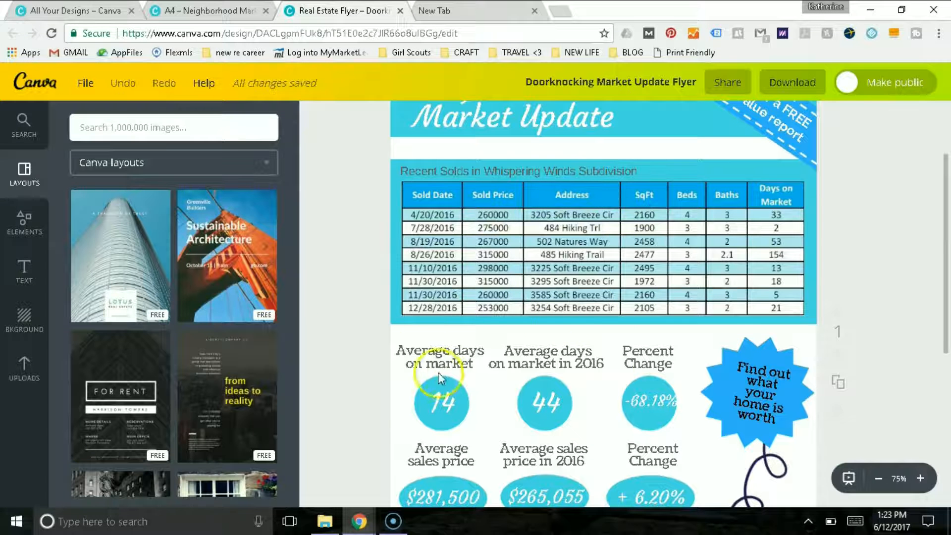
drag(947, 228, 945, 266)
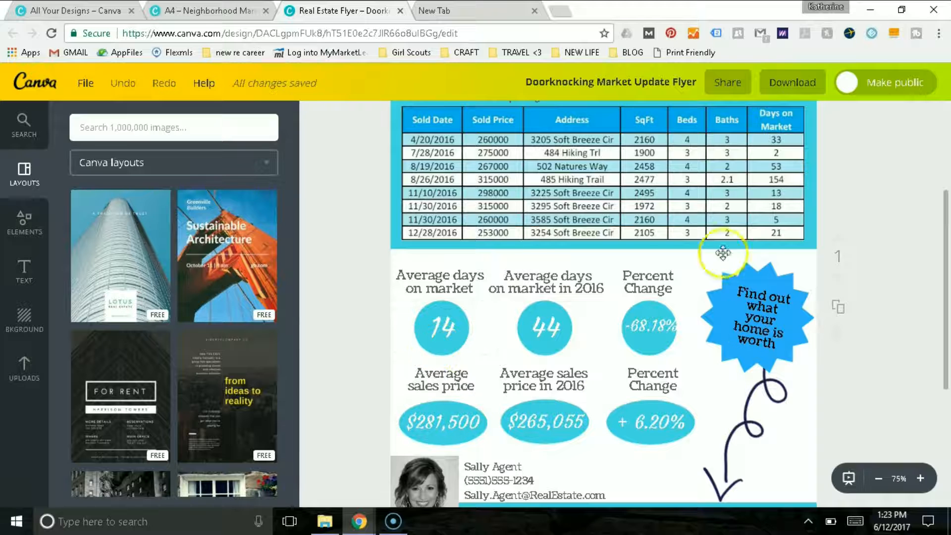
key(ctrl+shift+Tab)
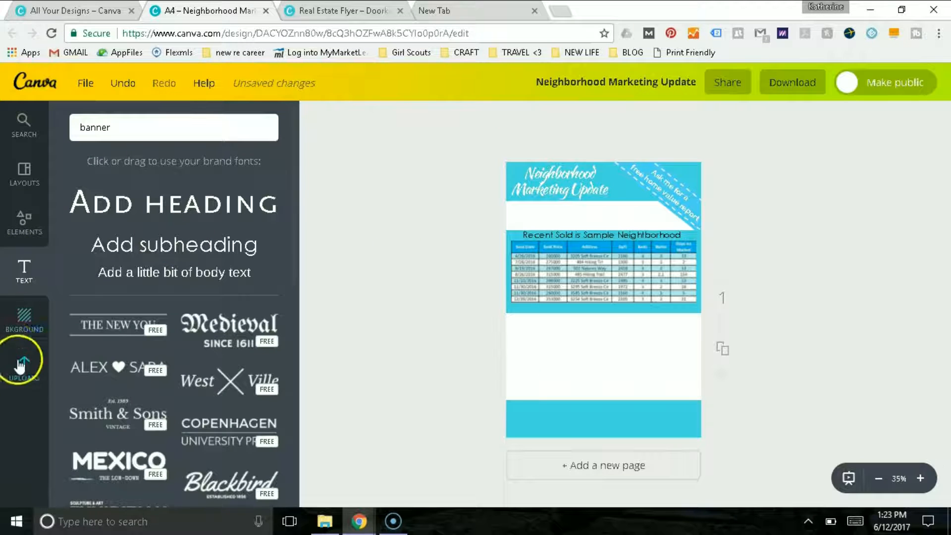
Add a circle shape, shrink it and move it to the page's left below the table
click(12, 220)
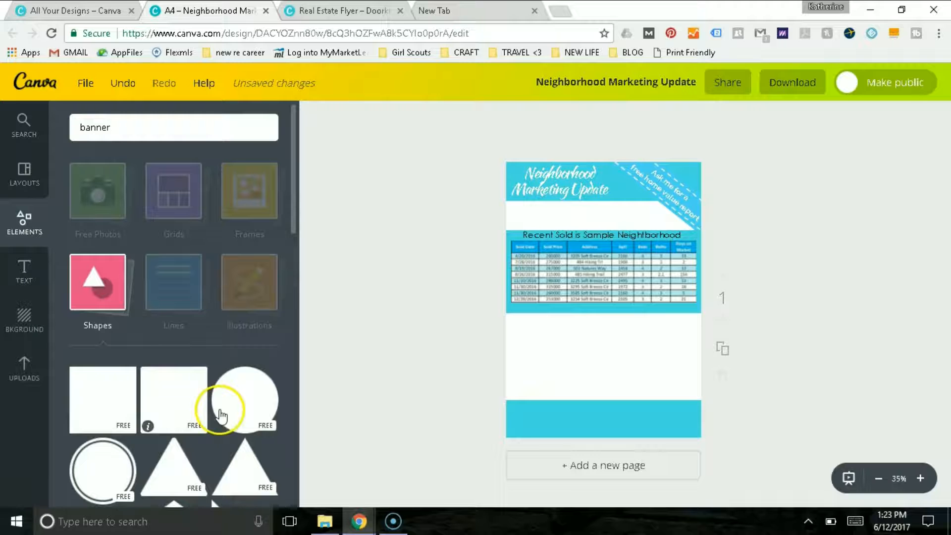
drag(451, 397, 562, 354)
drag(463, 270, 566, 371)
drag(595, 403, 516, 339)
click(341, 11)
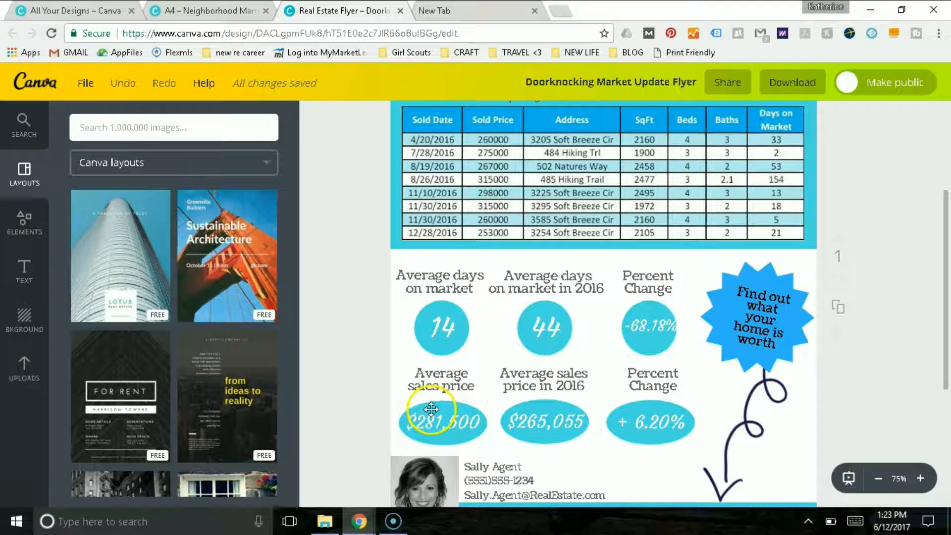
key(ctrl+shift+Tab)
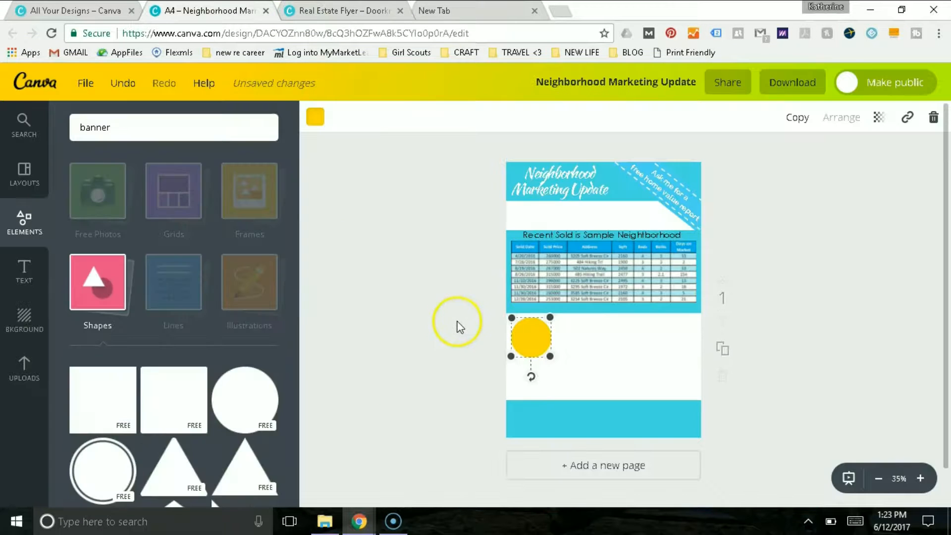
drag(513, 355, 516, 351)
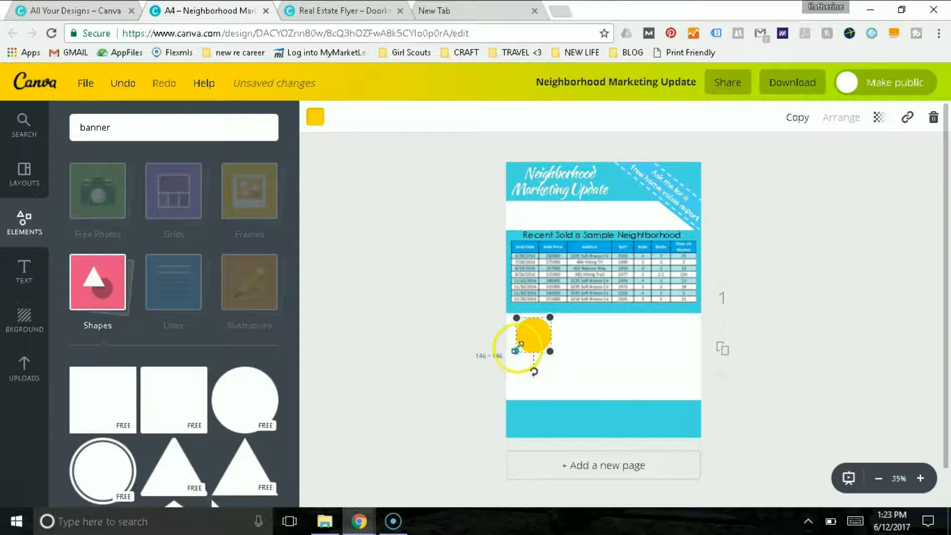
Move the teal band and sales table up, then bring the circle up under the table
click(570, 238)
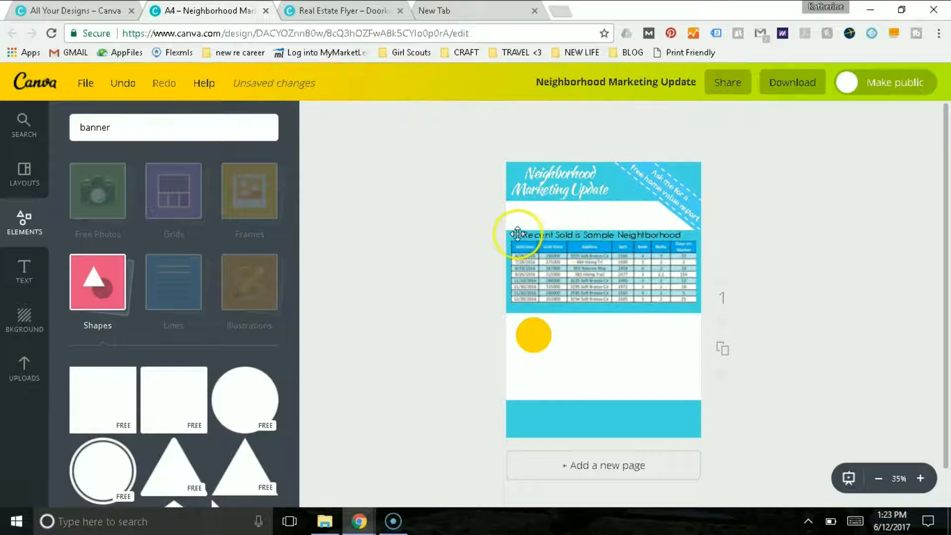
click(497, 294)
drag(507, 246, 534, 224)
drag(586, 292, 584, 287)
drag(536, 337, 537, 329)
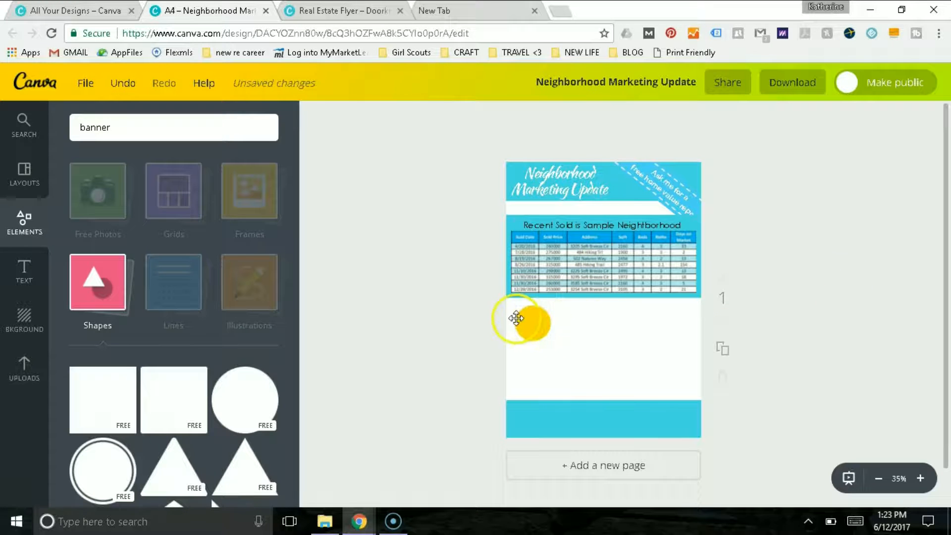
Recolour the yellow circle light teal and duplicate it
click(523, 322)
click(800, 122)
click(935, 117)
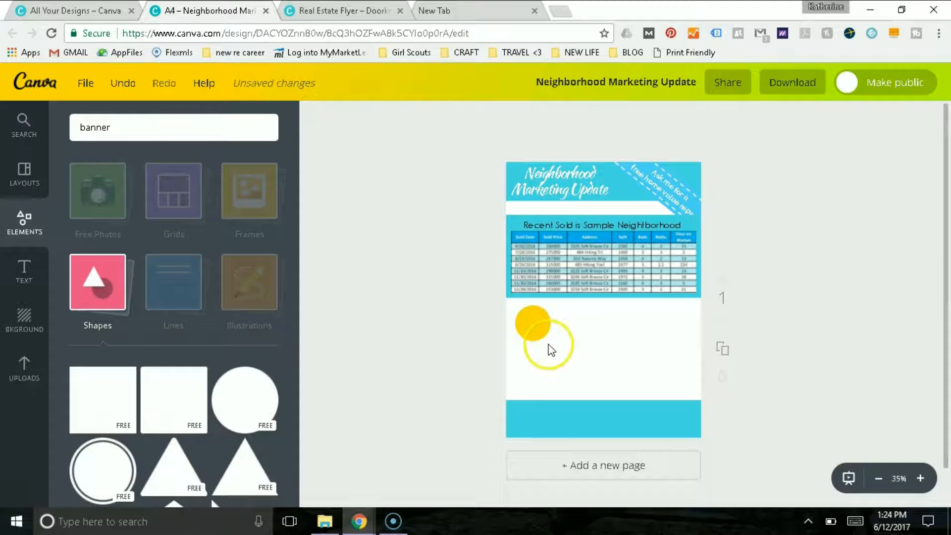
click(527, 320)
click(315, 118)
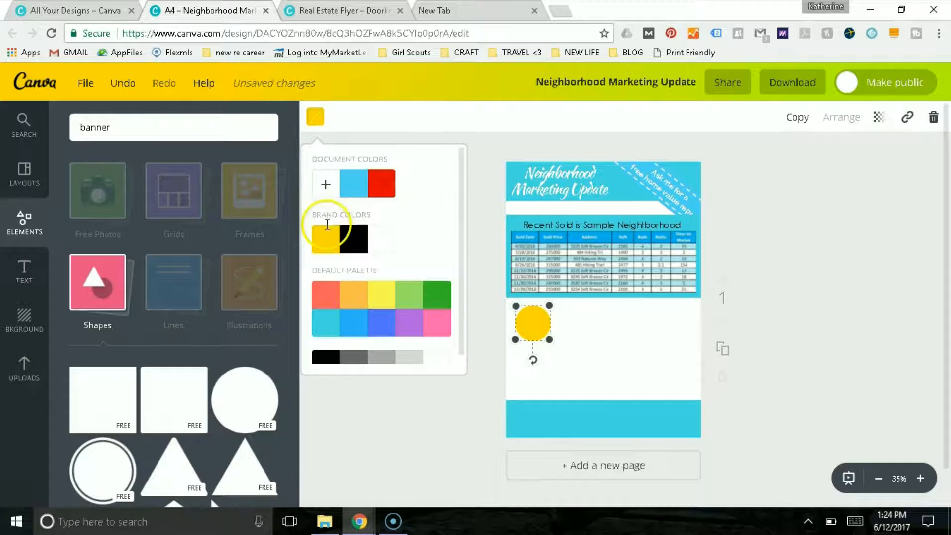
click(325, 329)
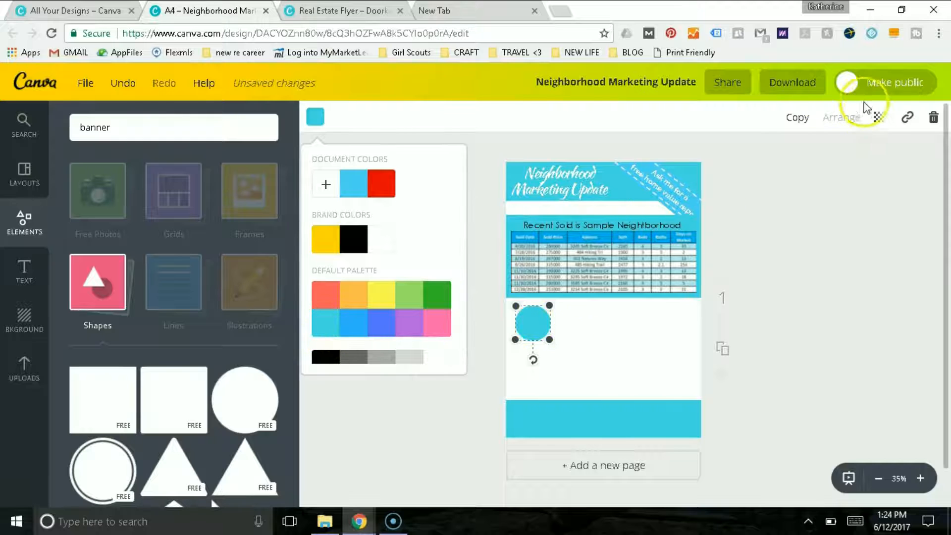
click(798, 118)
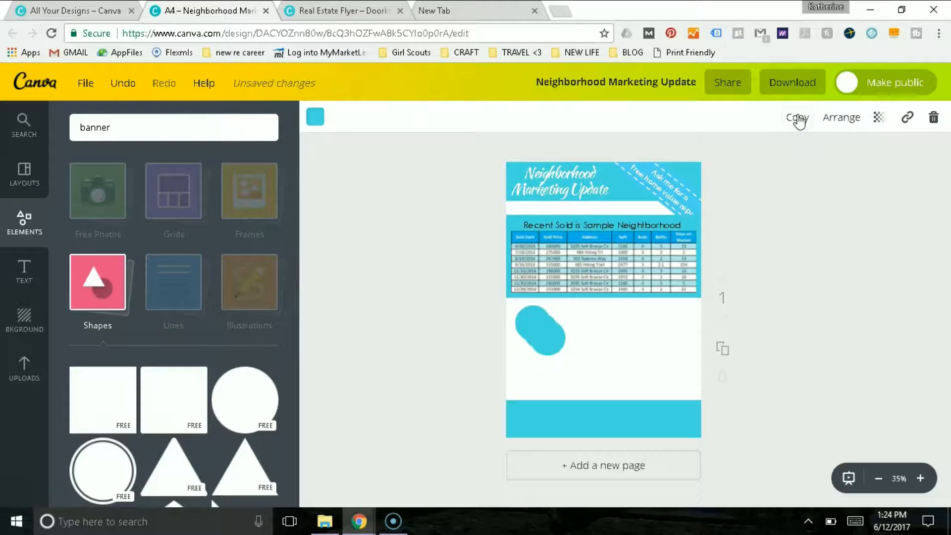
Arrange the three teal circles in a row, shifting the second and third left for even spacing
drag(547, 333, 671, 319)
drag(548, 329, 593, 327)
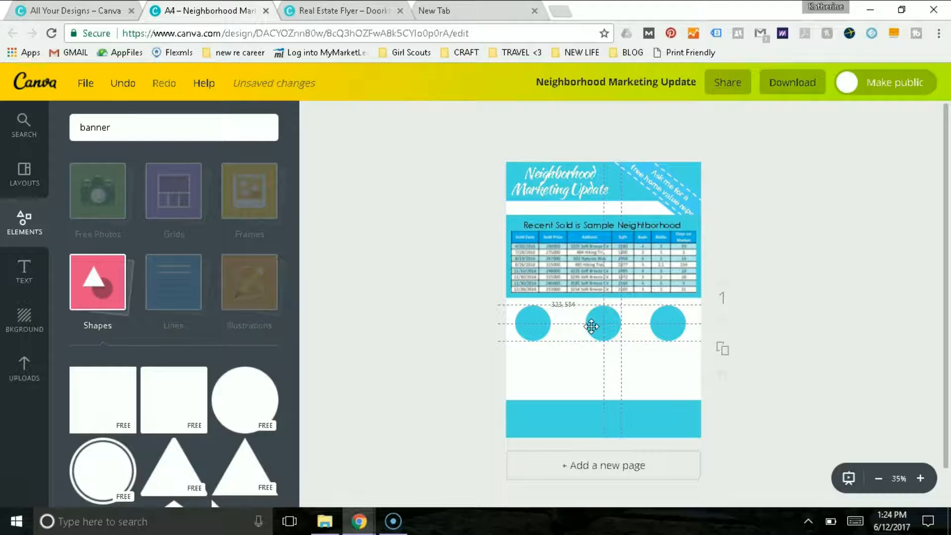
drag(592, 327, 591, 329)
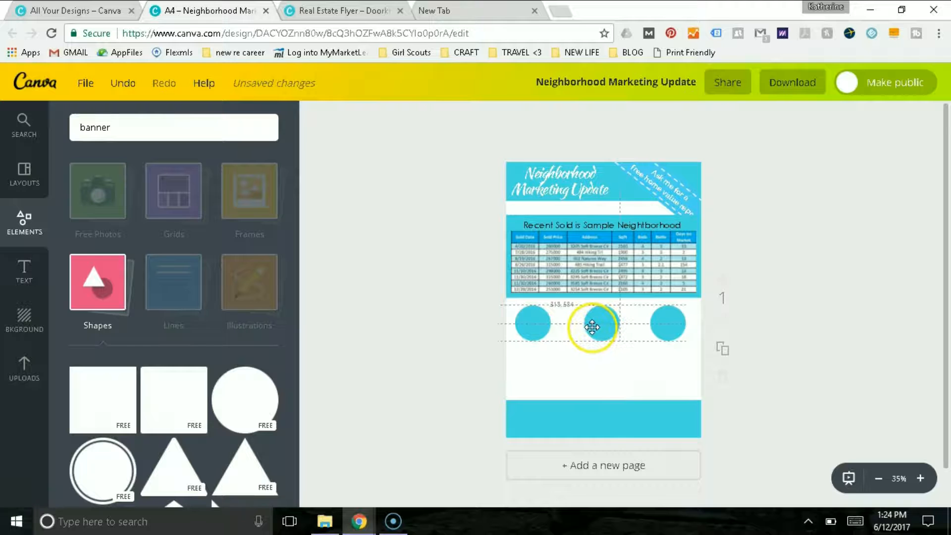
drag(593, 328, 593, 328)
click(392, 335)
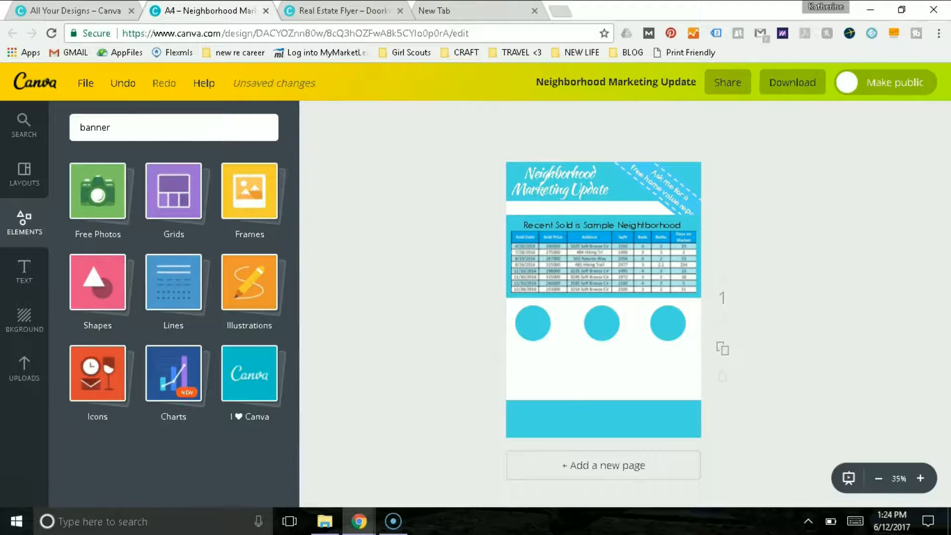
click(342, 11)
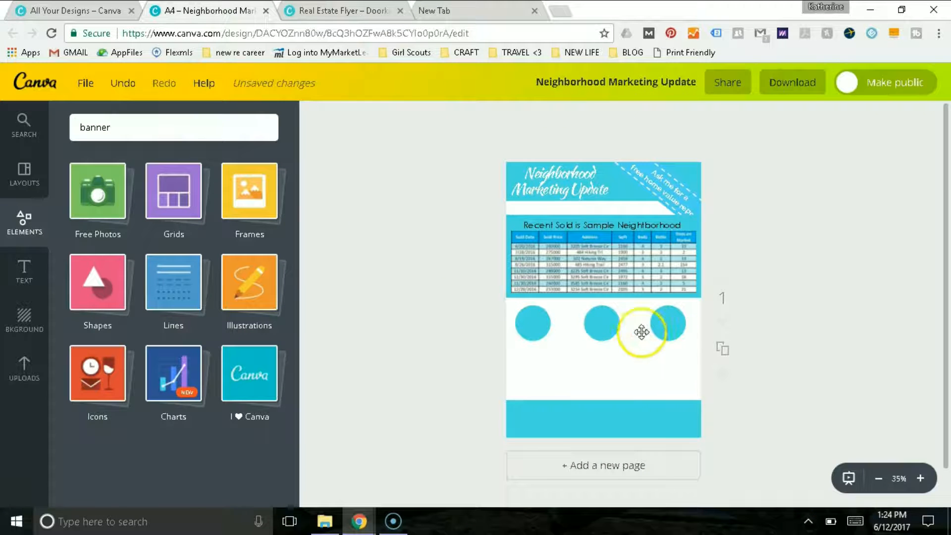
drag(641, 333, 583, 322)
drag(668, 323, 634, 322)
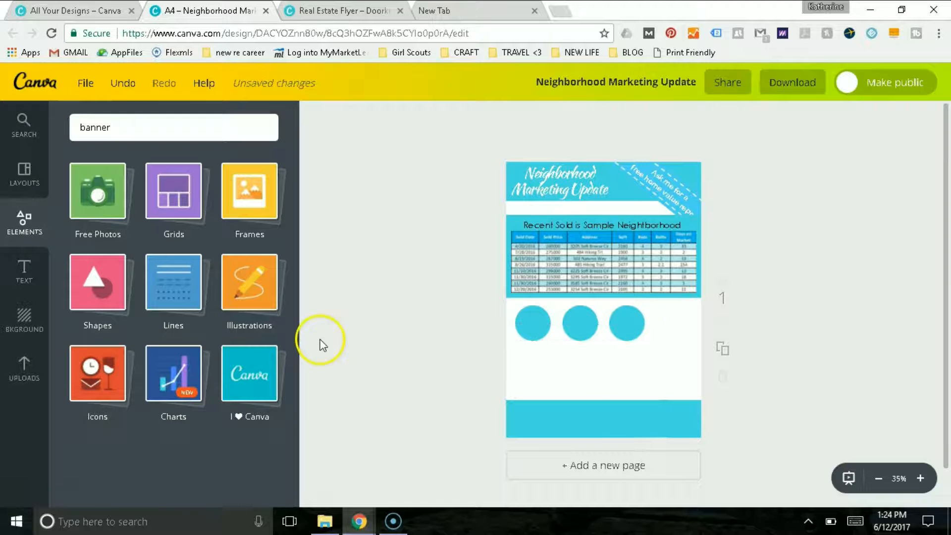
click(100, 280)
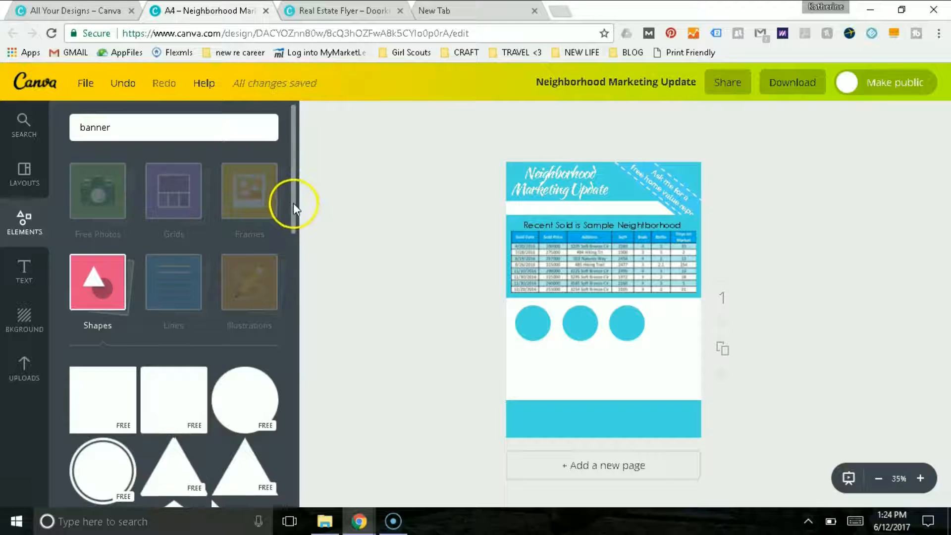
Add a circle from the Shapes list, shrink it, then delete it as unwanted
scroll(295, 232, down, 2)
drag(297, 258, 308, 436)
scroll(302, 409, down, 7)
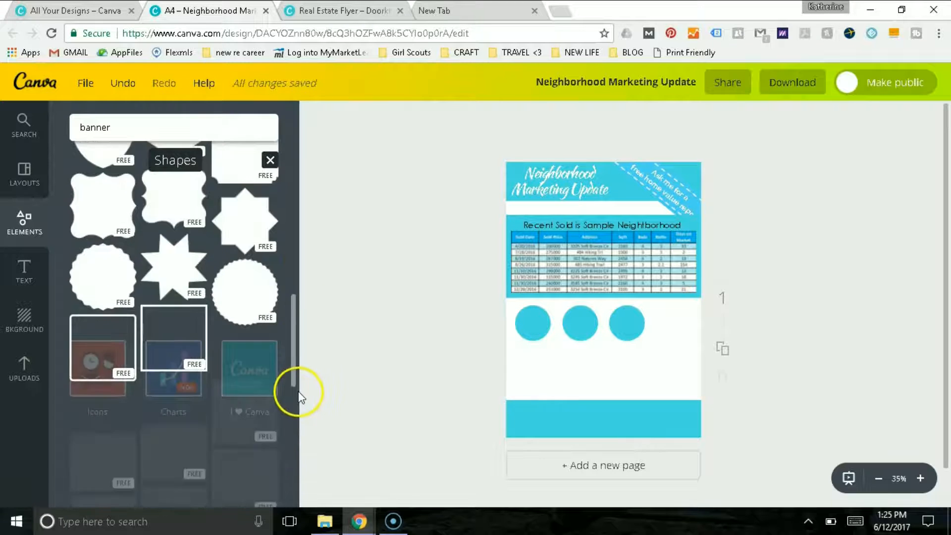
scroll(290, 355, down, 5)
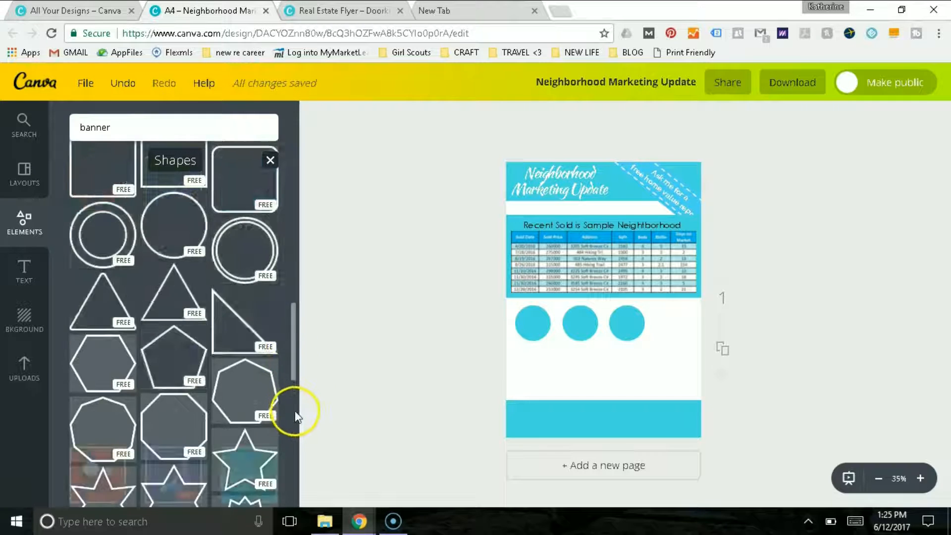
drag(290, 356, 289, 201)
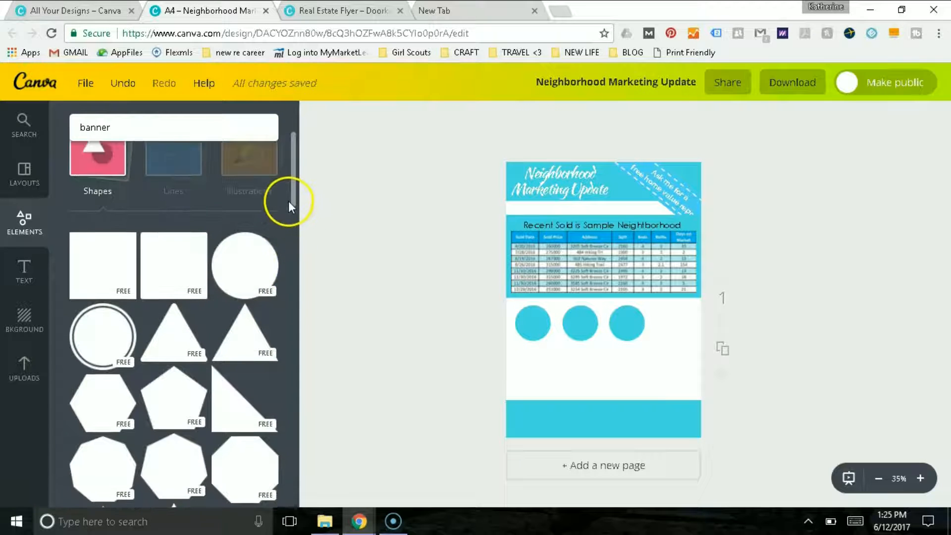
drag(256, 250, 571, 372)
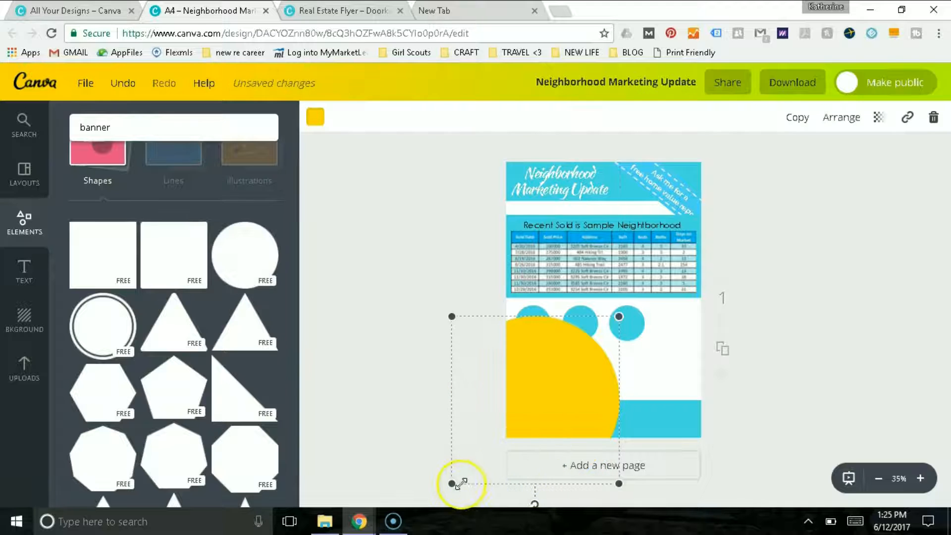
drag(452, 483, 519, 385)
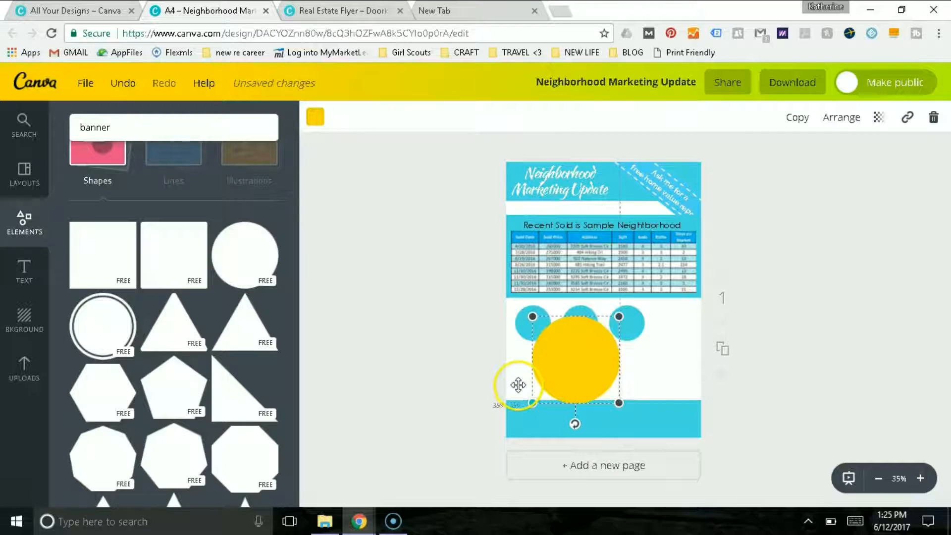
key(Delete)
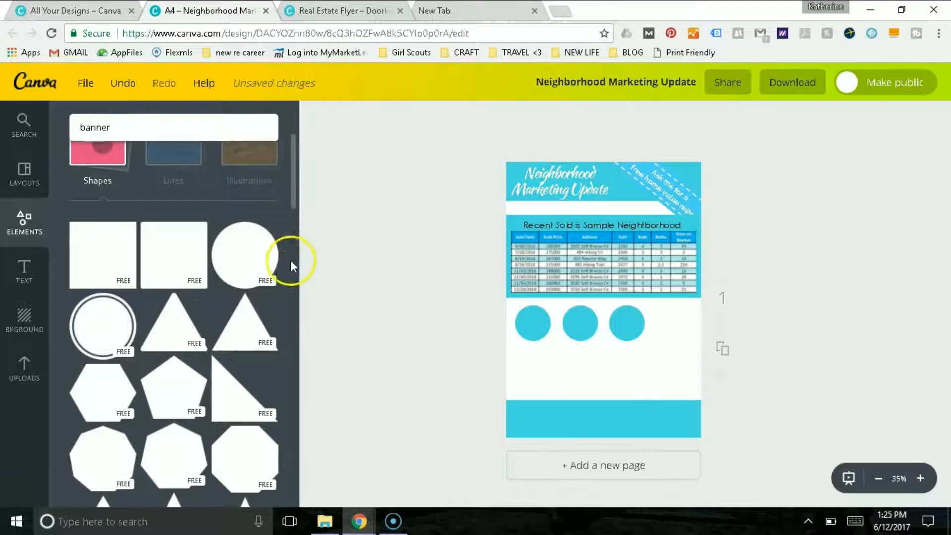
Place an ellipse shape just below the row of teal circles
drag(293, 195, 302, 480)
scroll(298, 470, down, 2)
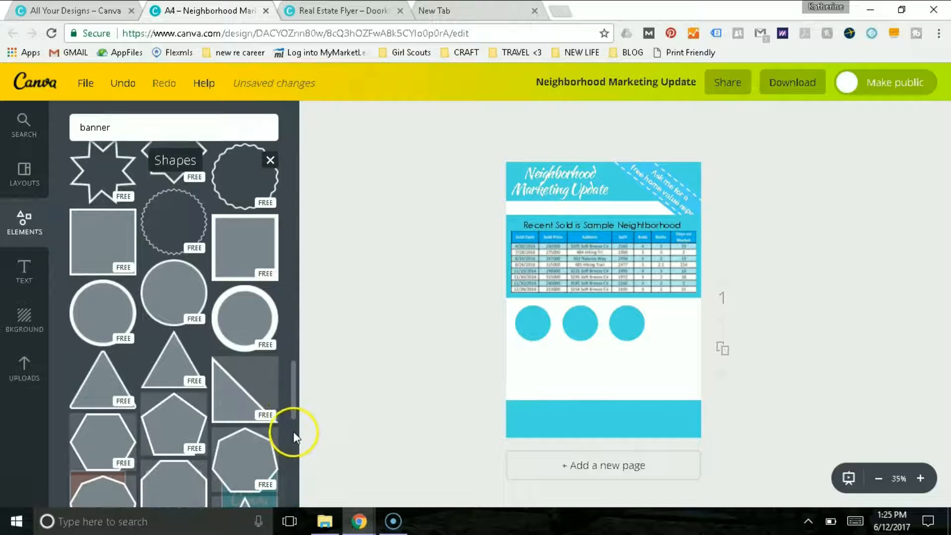
drag(294, 397, 298, 478)
drag(94, 331, 535, 375)
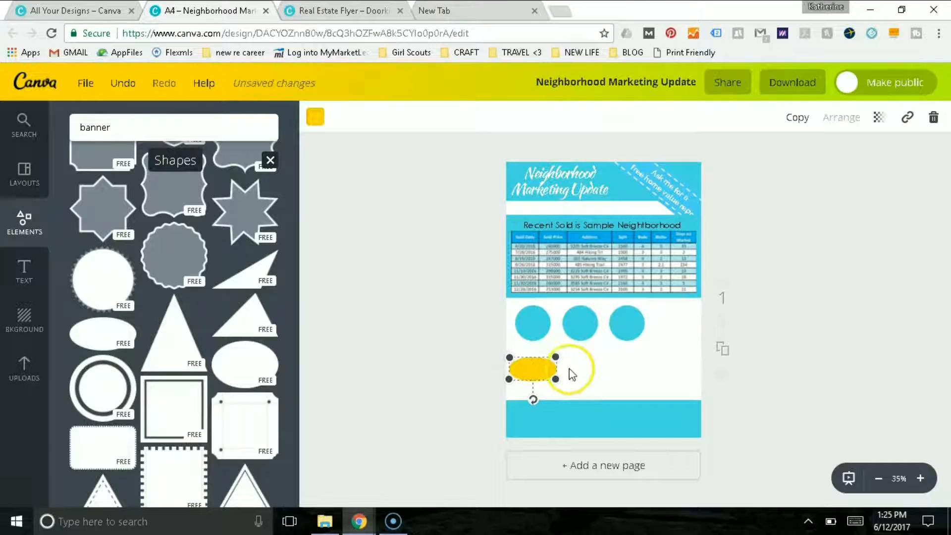
Colour the ellipse teal and duplicate it into a row of three ovals beneath the circles
click(319, 124)
click(326, 322)
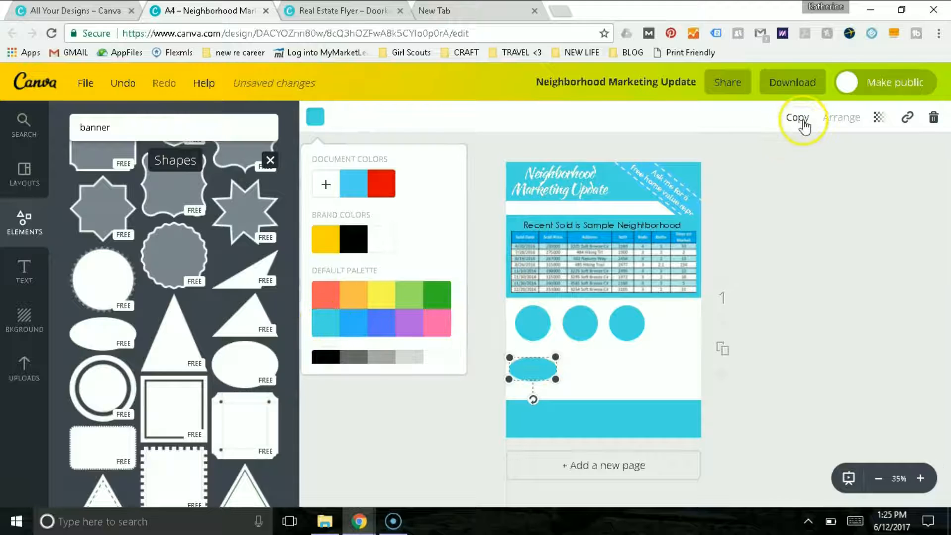
click(803, 122)
click(530, 379)
drag(530, 379, 641, 364)
click(594, 371)
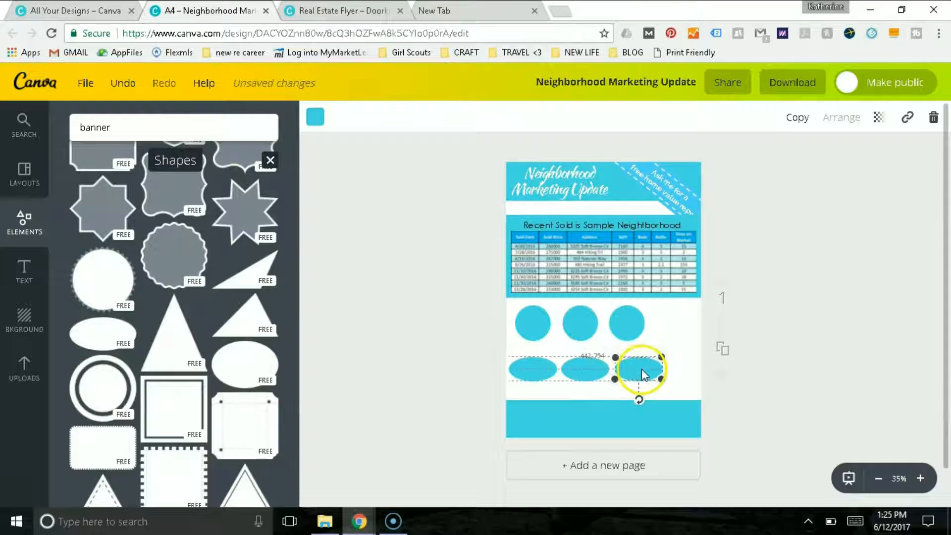
click(786, 329)
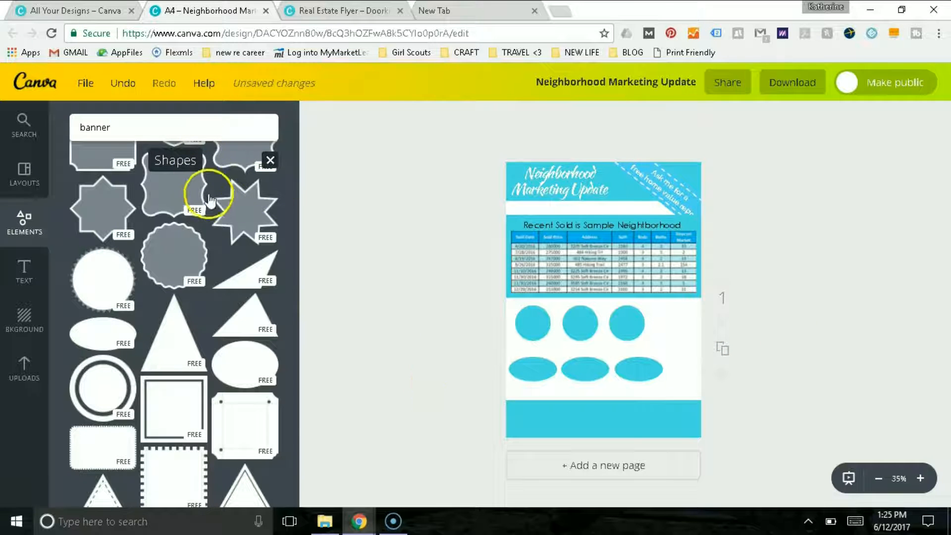
Add a star shape to the flyer and shrink it
drag(241, 217, 651, 326)
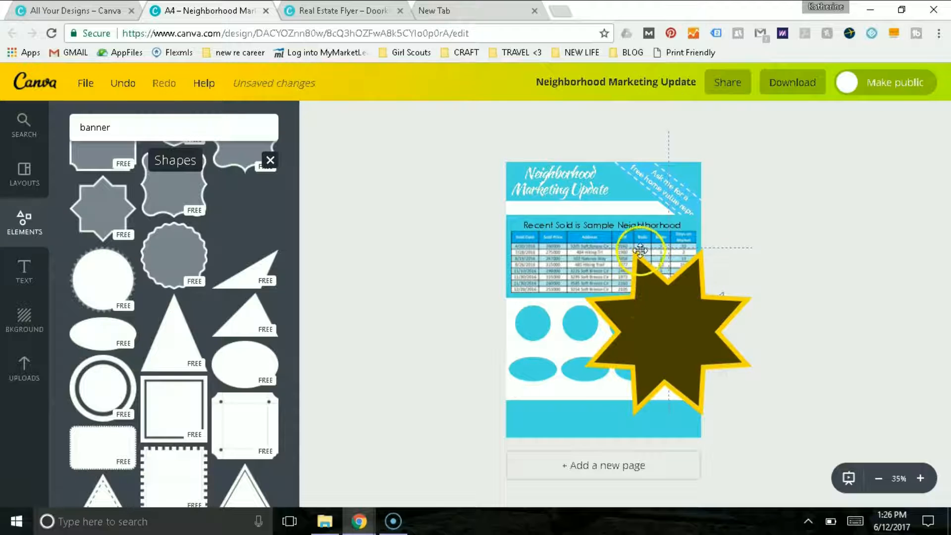
drag(585, 249, 651, 314)
right_click(659, 308)
click(781, 206)
right_click(781, 206)
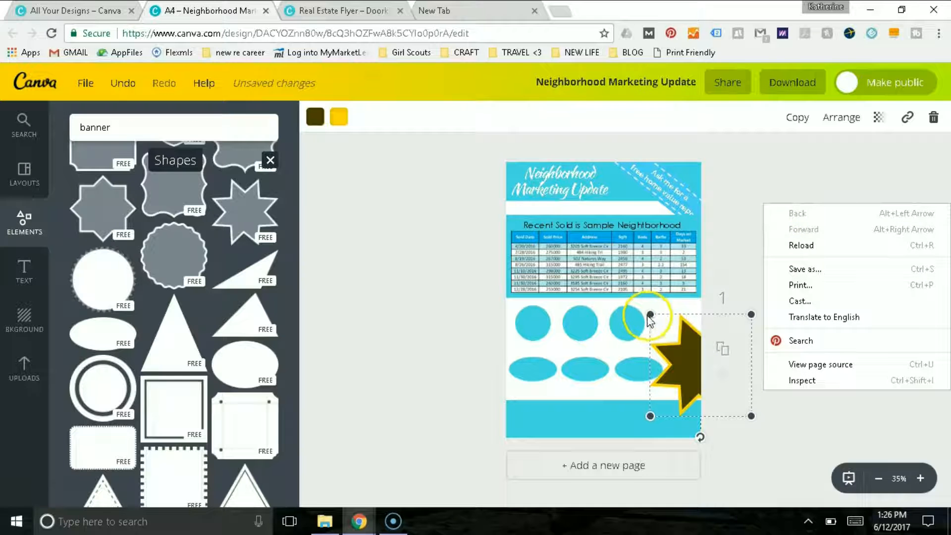
right_click(825, 162)
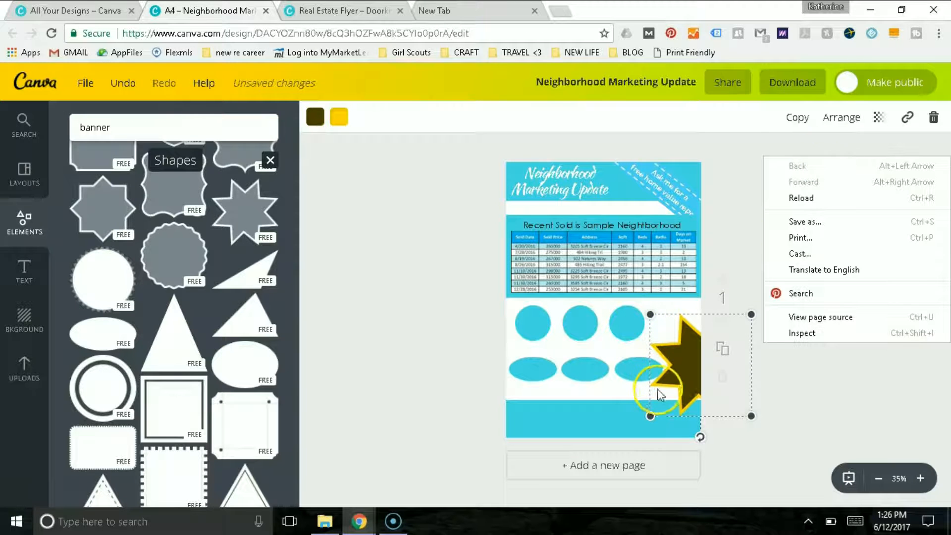
right_click(322, 125)
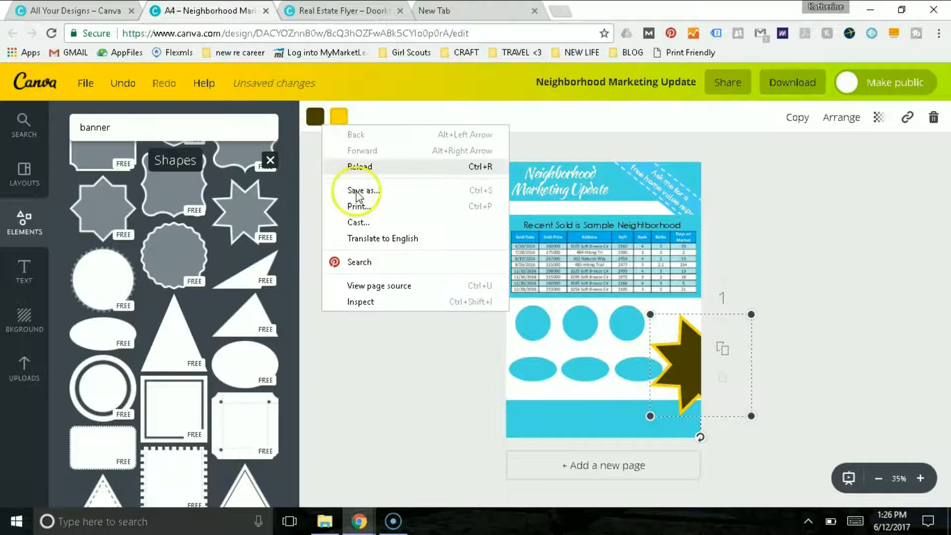
right_click(316, 119)
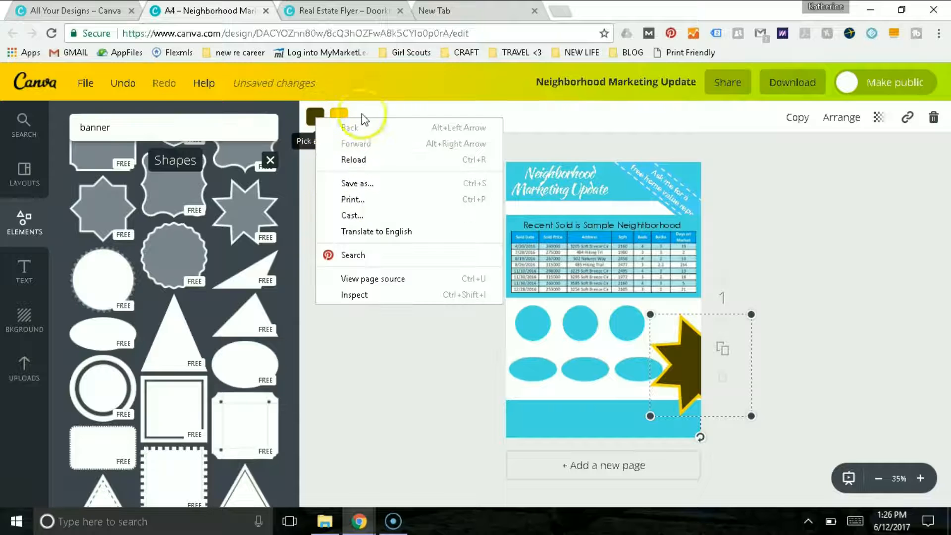
click(404, 116)
Give the star a light blue fill and outline, shrink it and move it onto the circle row
click(315, 117)
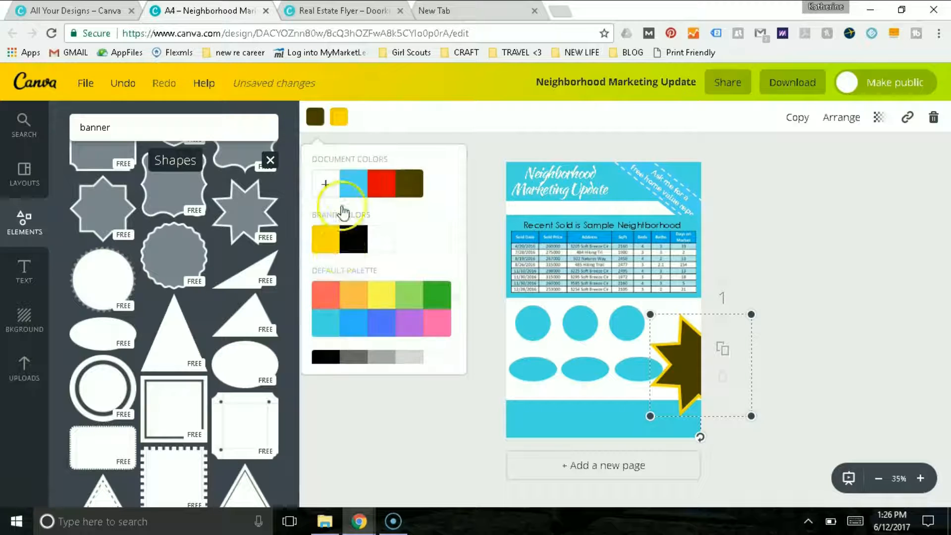
click(331, 327)
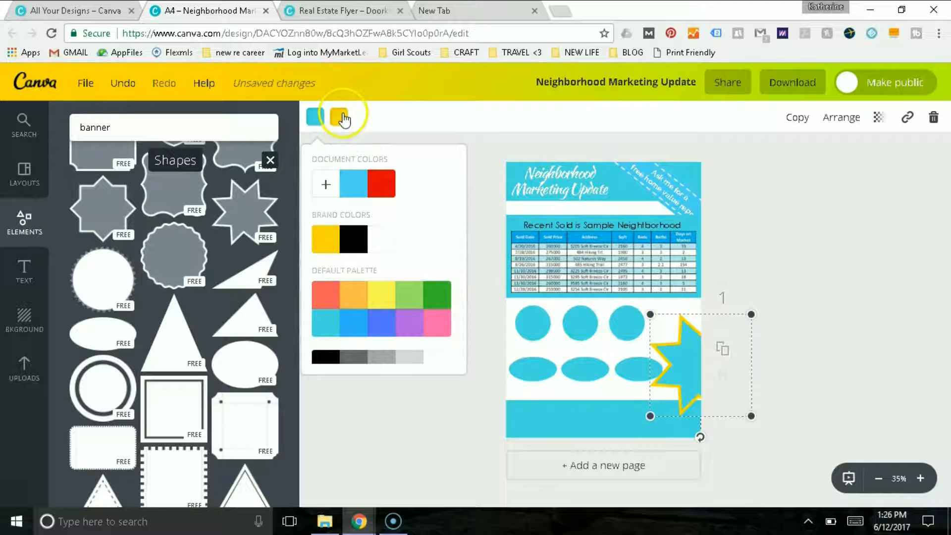
click(342, 124)
click(357, 322)
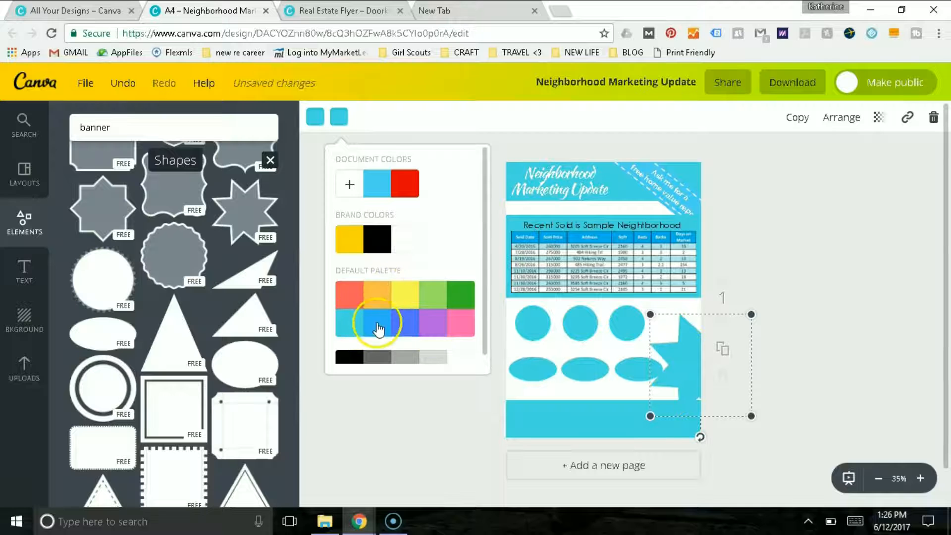
drag(650, 314, 681, 345)
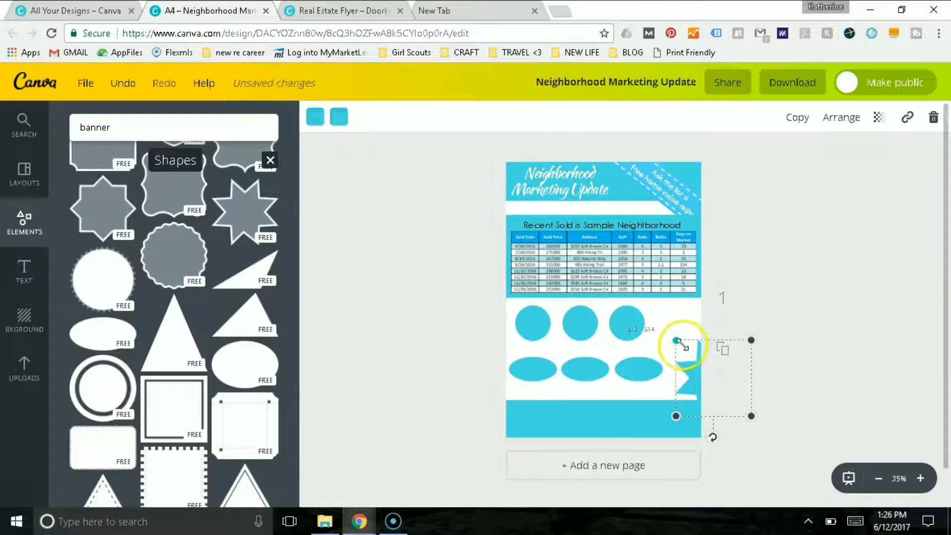
drag(694, 384, 658, 333)
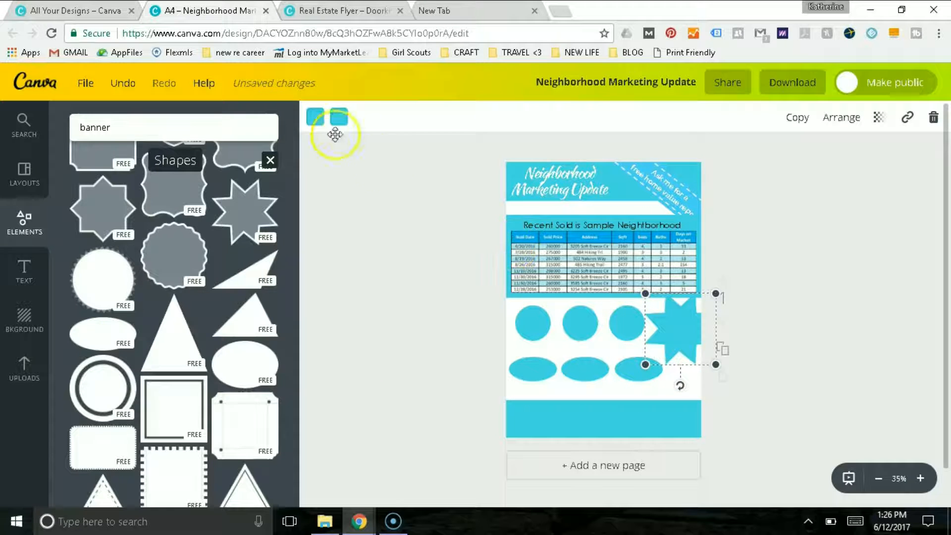
Change the star to a deeper blue, tilt it about 25 degrees, and even the circle spacing
click(317, 118)
click(390, 323)
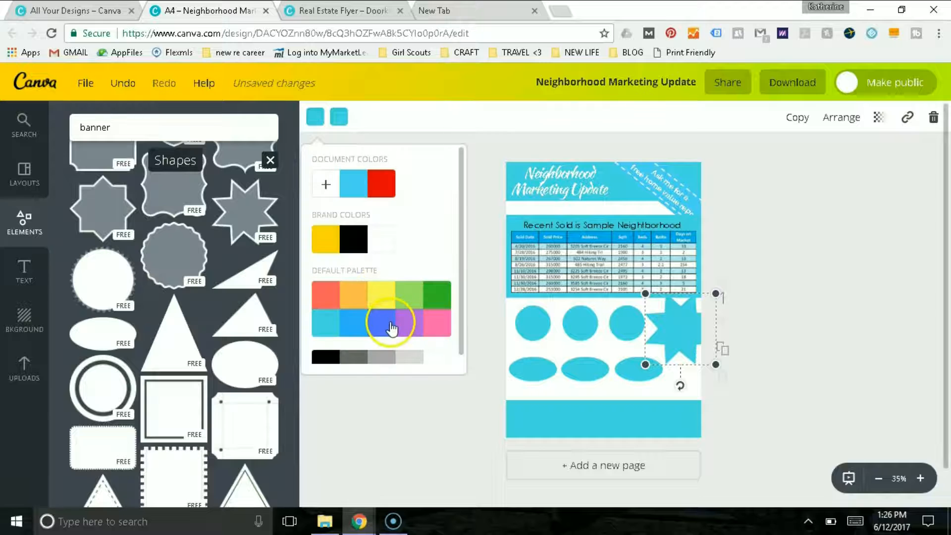
drag(679, 389, 650, 385)
drag(665, 341, 660, 341)
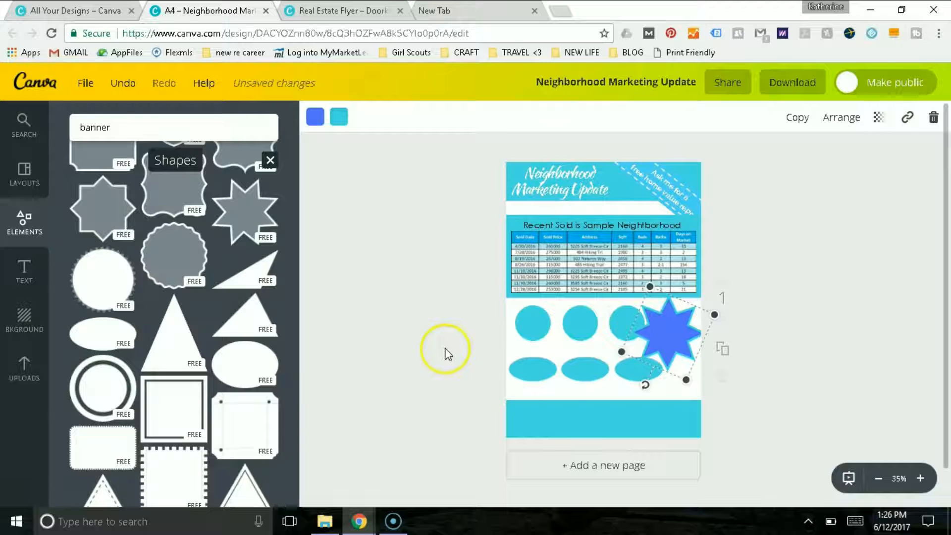
key(Escape)
drag(607, 326, 571, 324)
Realign the ovals and circles so each row lines up evenly
click(441, 317)
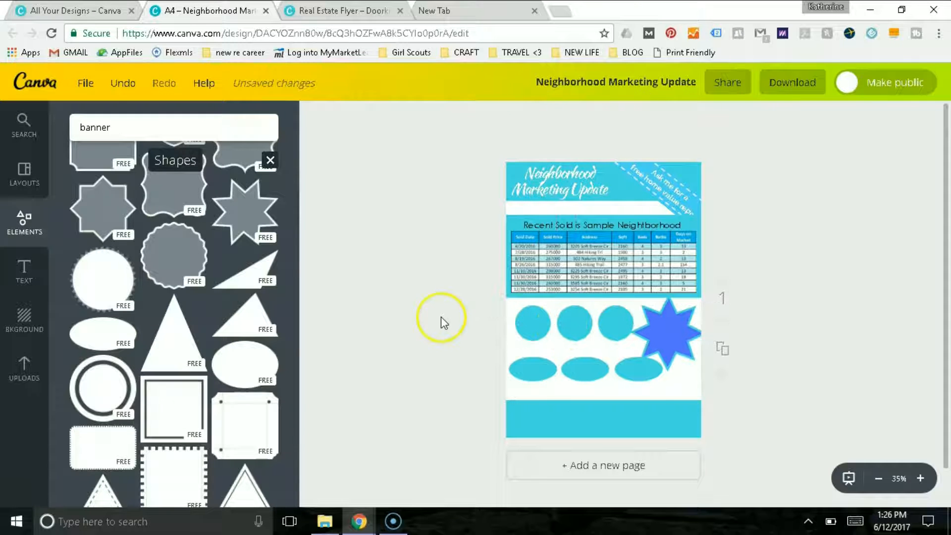
drag(582, 375, 539, 379)
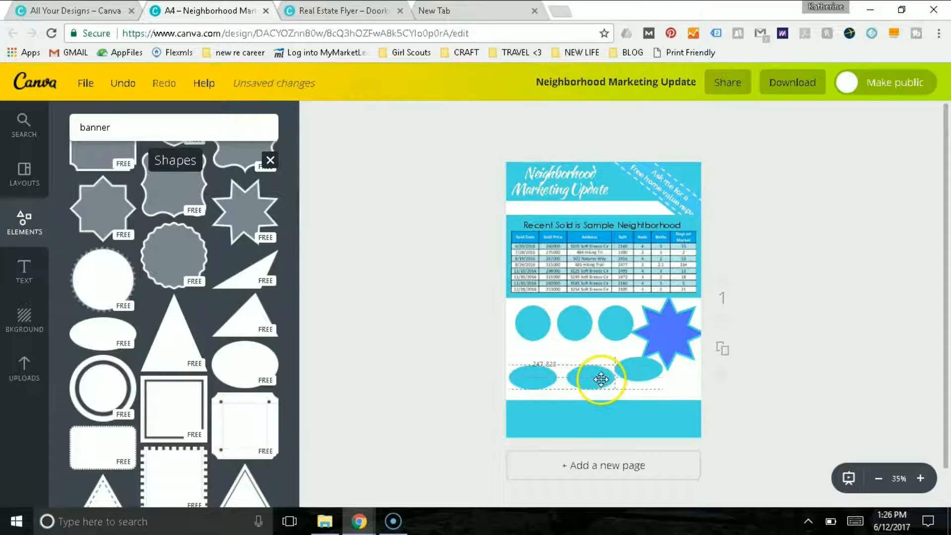
mouse_move(637, 372)
mouse_down()
mouse_move(654, 384)
mouse_move(646, 383)
mouse_up()
drag(521, 318, 571, 324)
click(618, 330)
drag(533, 339, 529, 325)
click(418, 353)
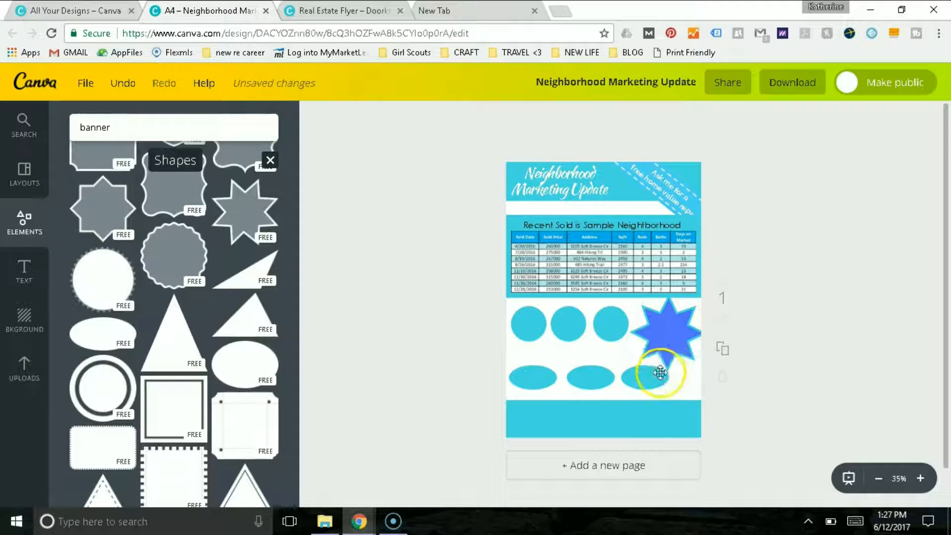
Shrink the blue star slightly and compare the layout with the reference flyer
click(663, 333)
mouse_move(634, 351)
mouse_down()
mouse_move(631, 341)
mouse_move(637, 346)
mouse_up()
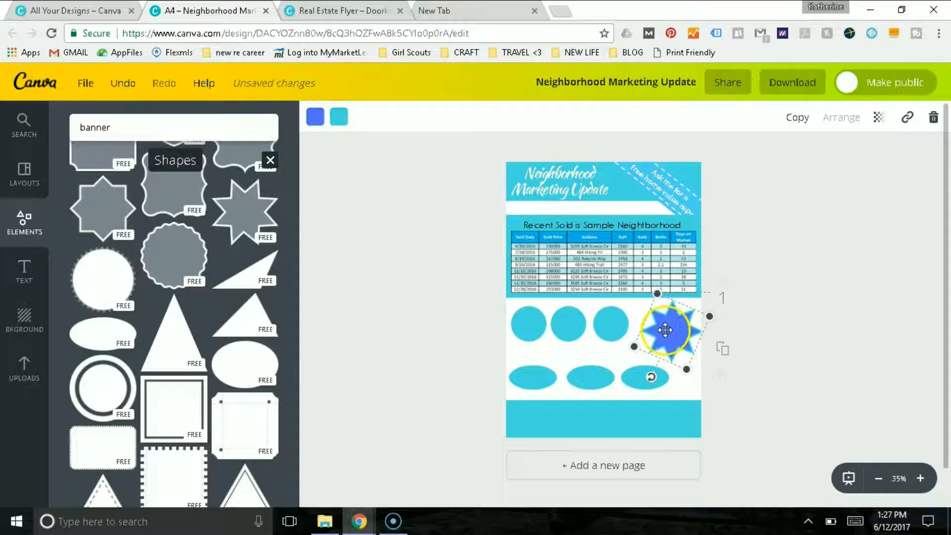
click(706, 325)
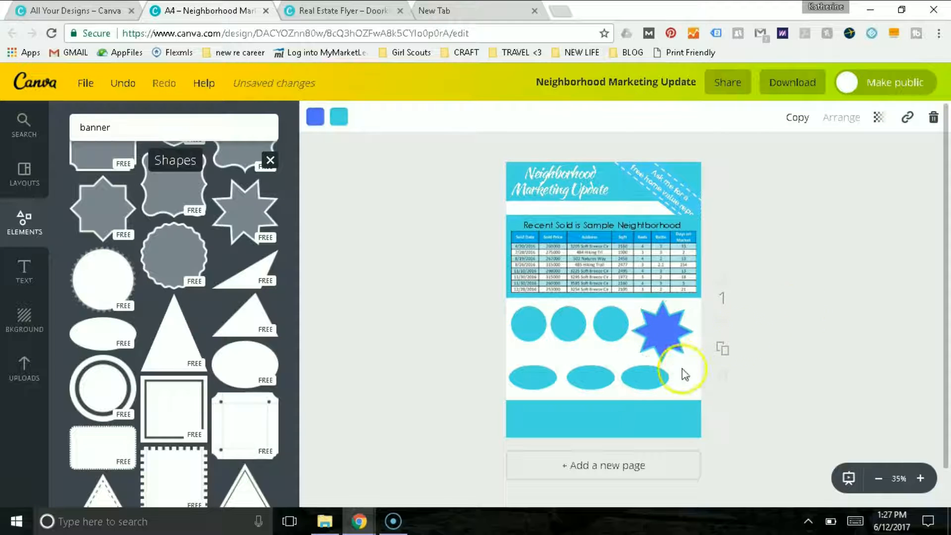
click(645, 380)
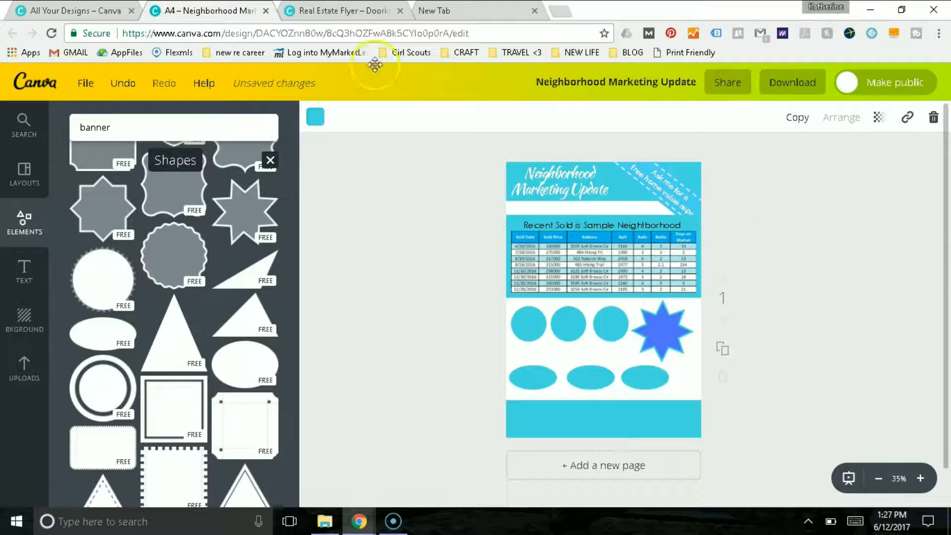
click(339, 10)
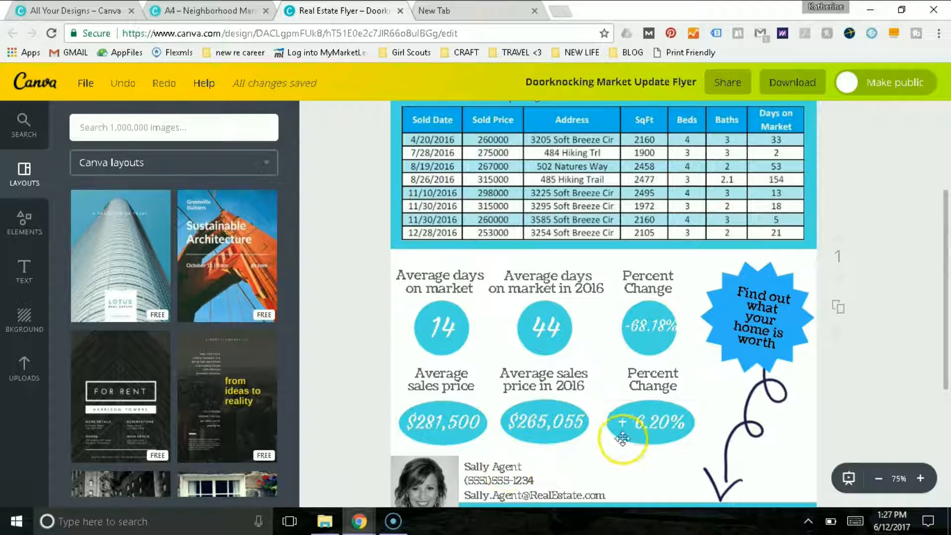
click(190, 10)
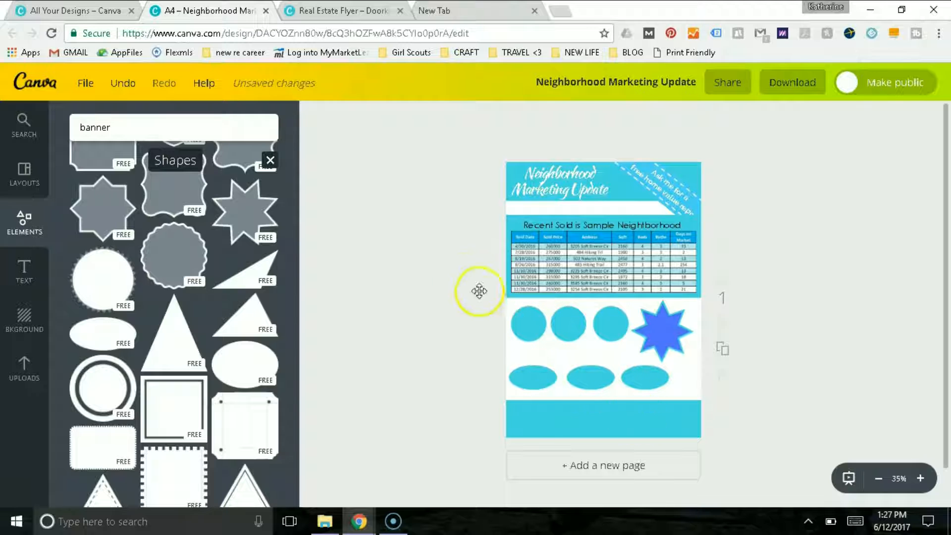
Add an 'Average Days on Market' label at size 12, narrowed to two lines under the first circle
click(25, 274)
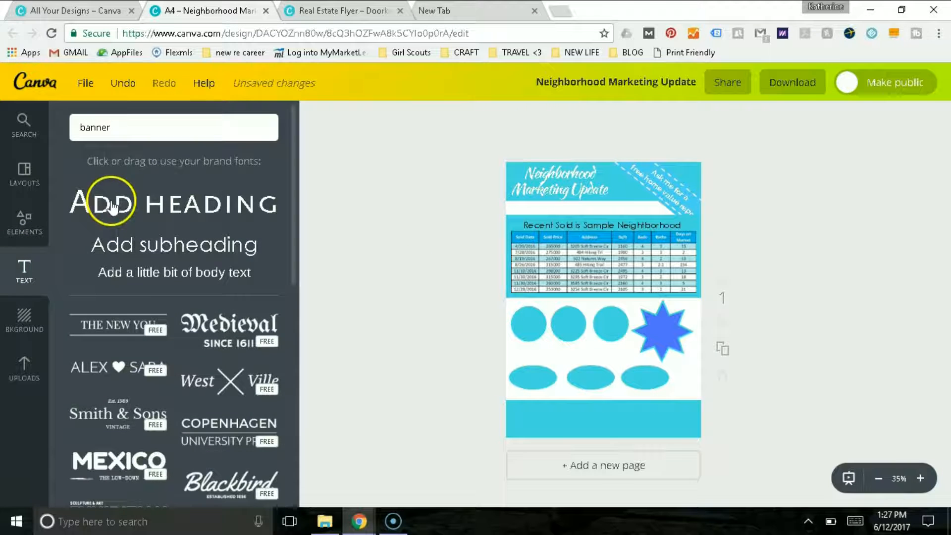
drag(143, 250, 556, 357)
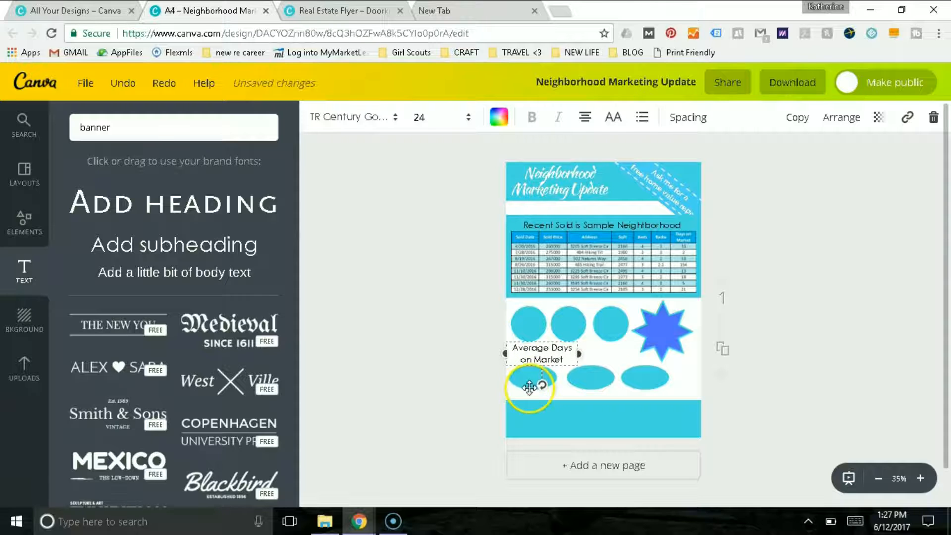
click(551, 354)
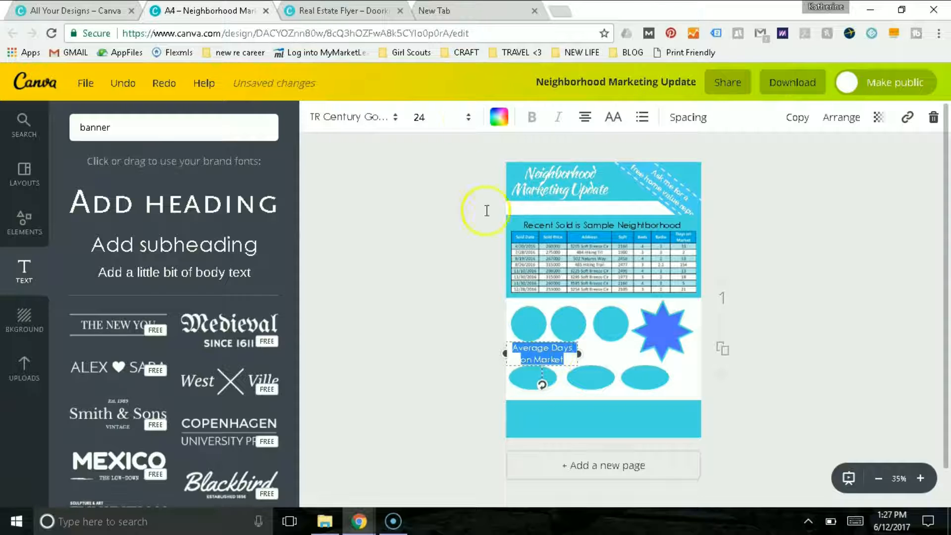
click(454, 118)
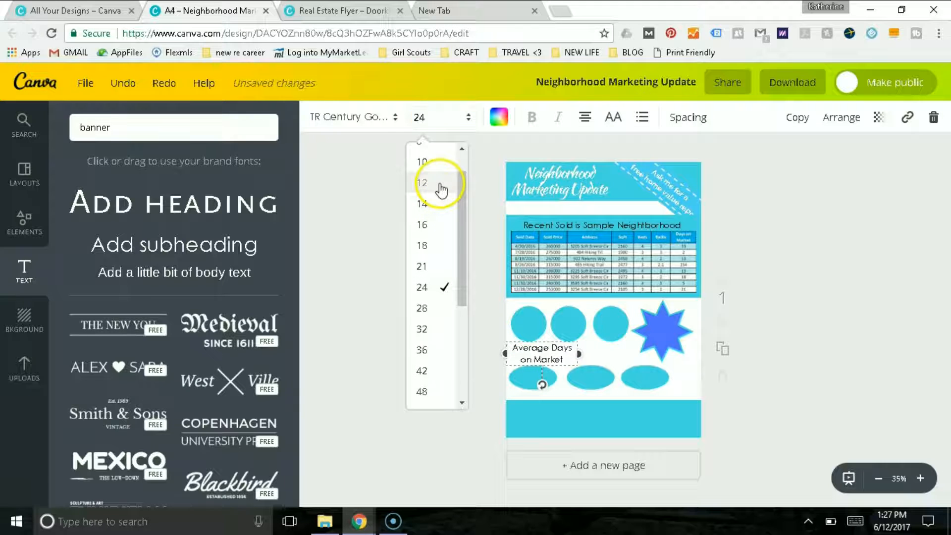
click(440, 189)
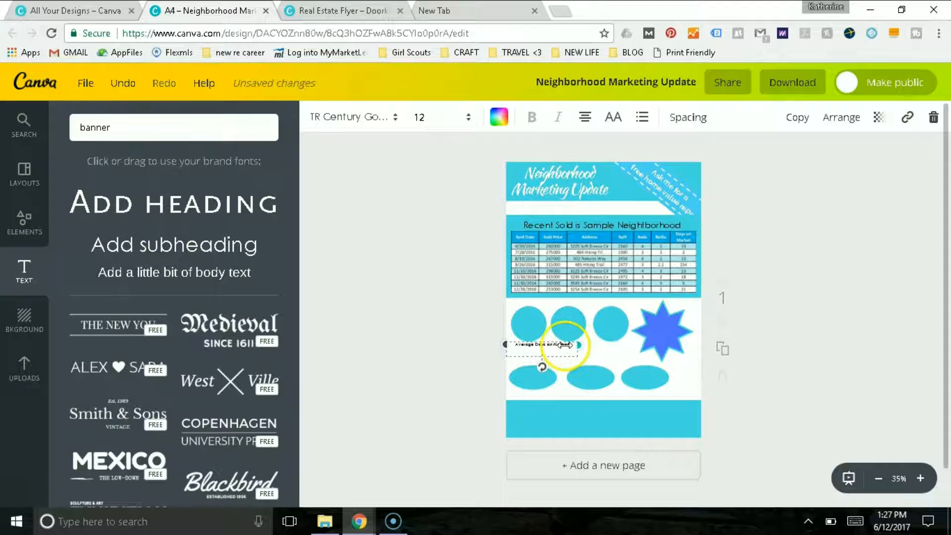
drag(556, 344, 550, 347)
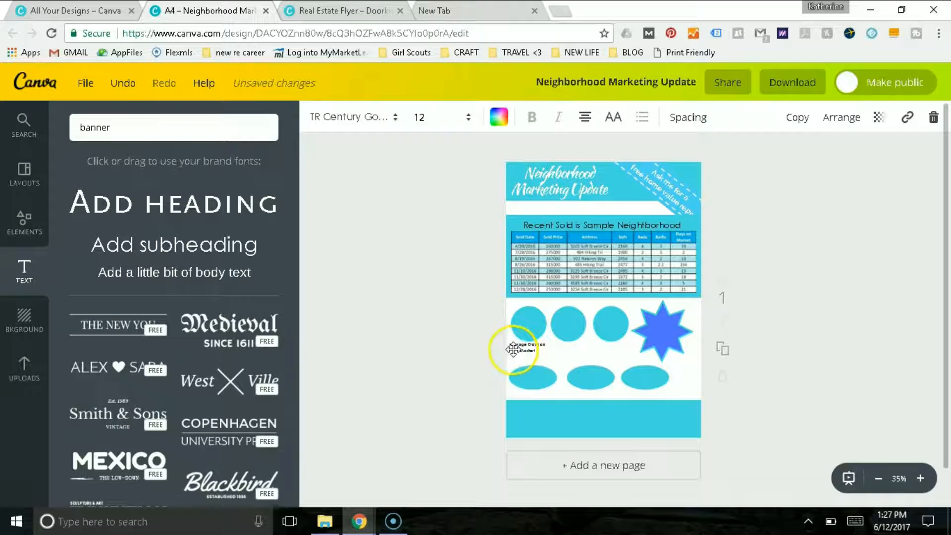
Zoom in, center the first circle's label, and duplicate the Average Days on Market label
click(919, 483)
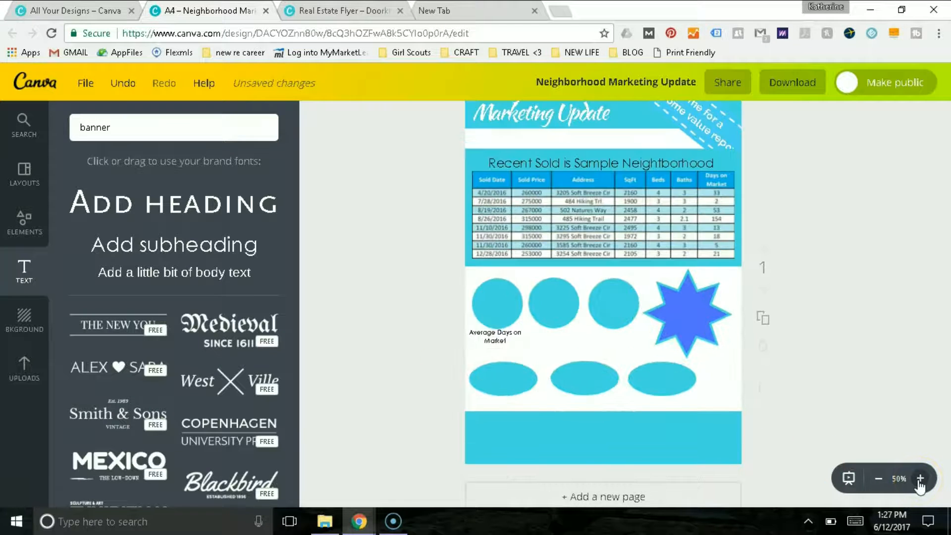
click(920, 483)
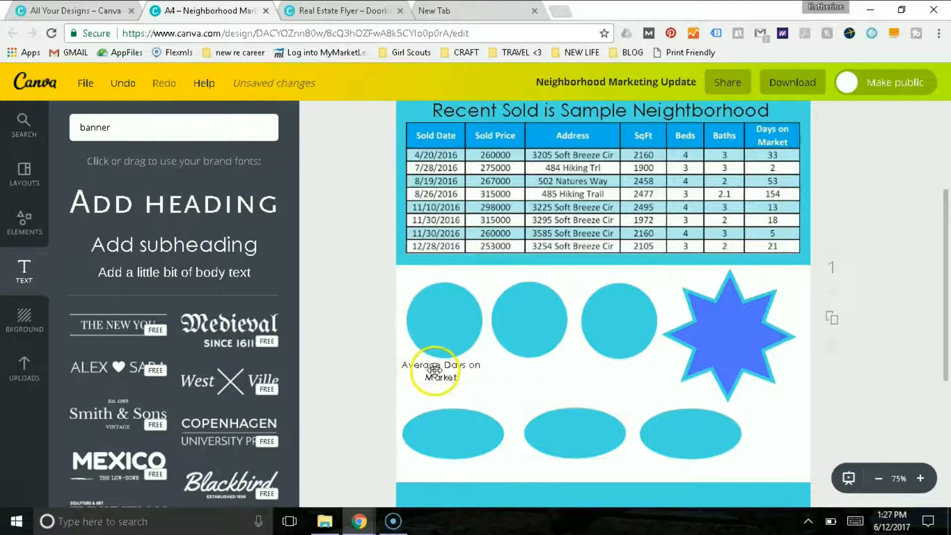
drag(438, 371, 431, 365)
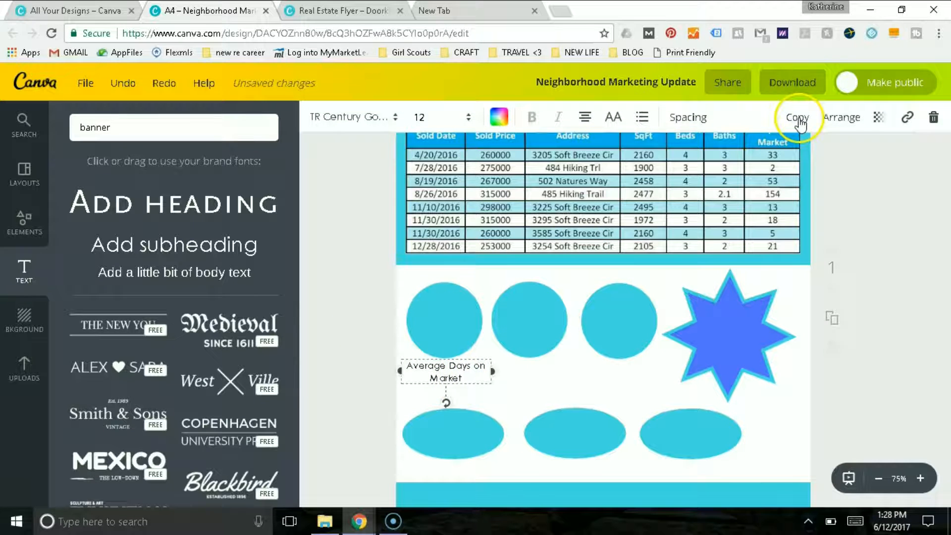
click(797, 119)
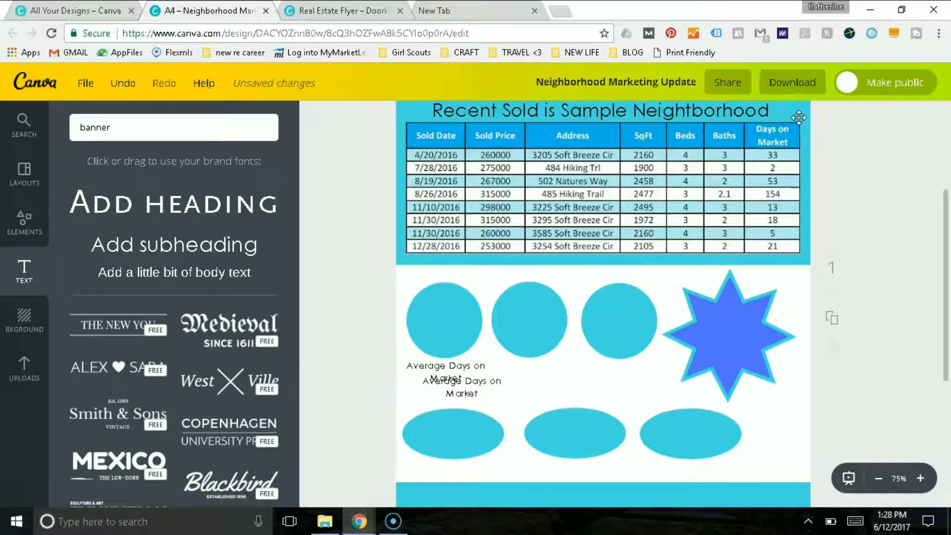
click(798, 117)
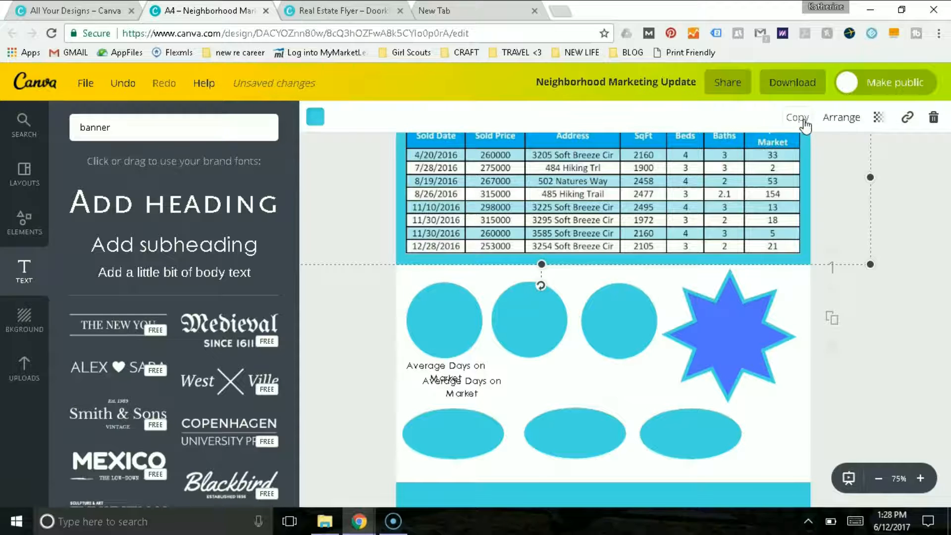
click(799, 119)
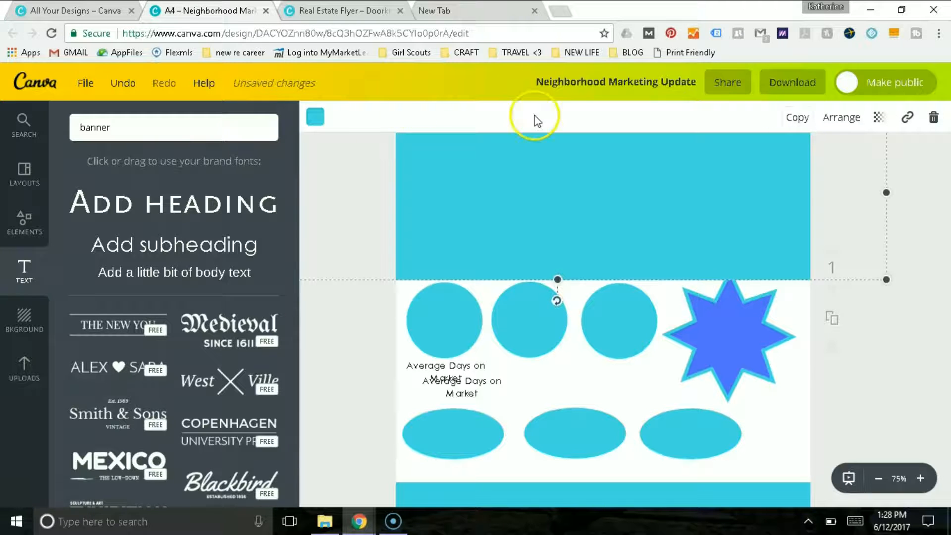
click(935, 122)
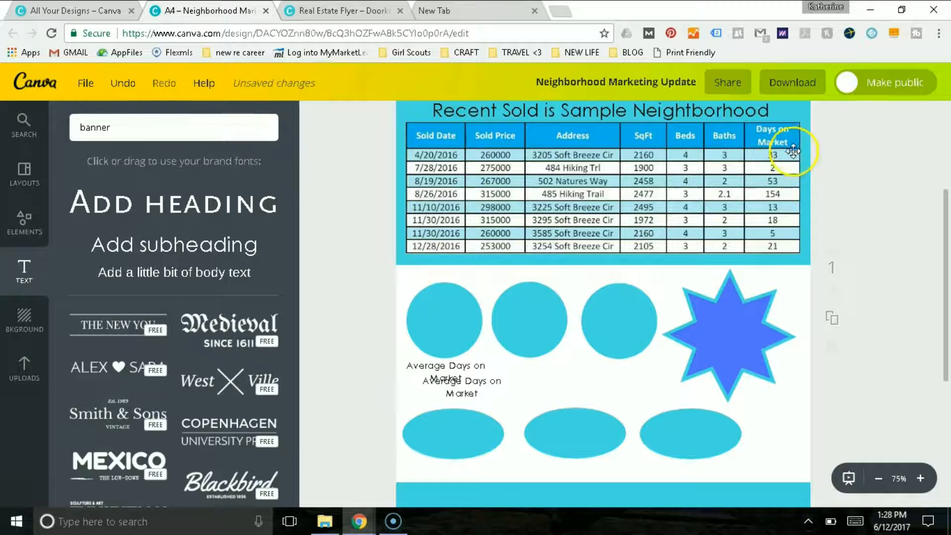
Place the copy under the second circle and change it to 'Average Days on Market- 2016'
drag(457, 381, 527, 367)
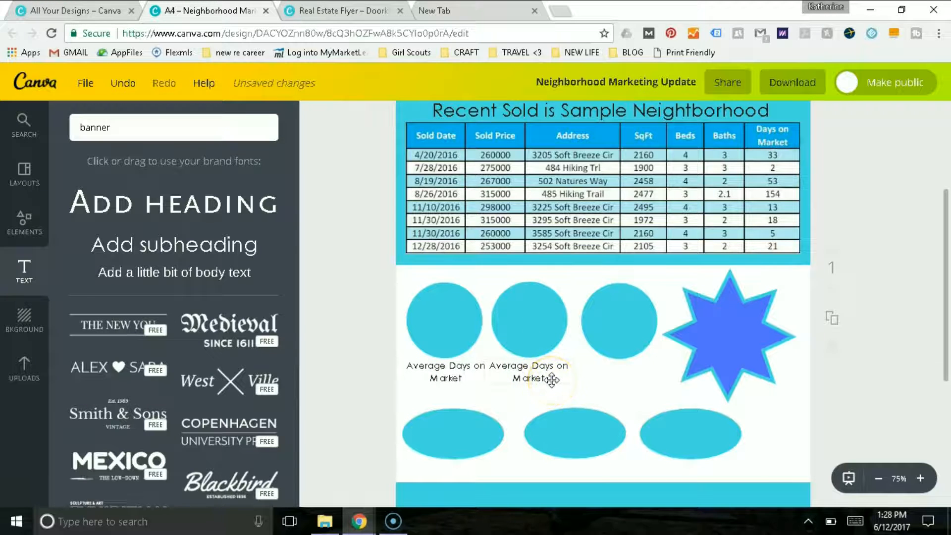
double_click(553, 378)
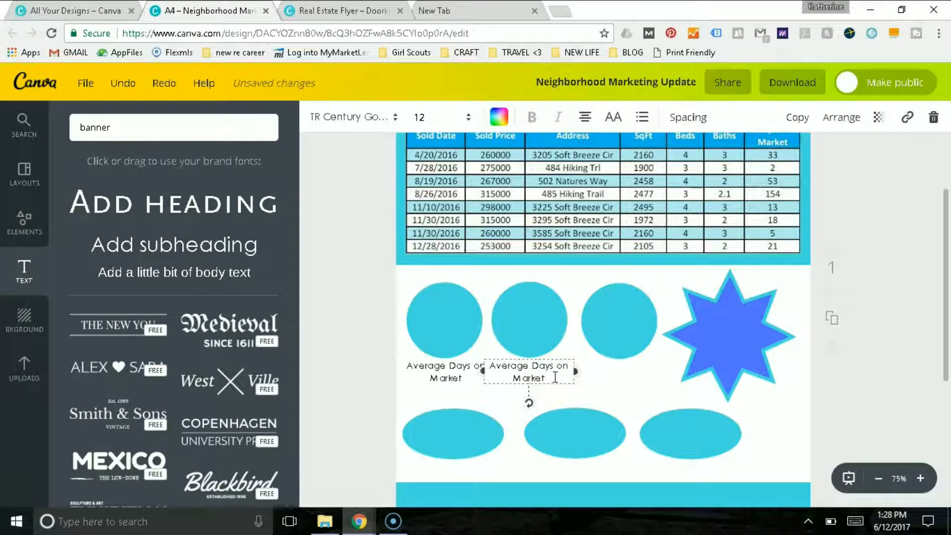
text(- 2015)
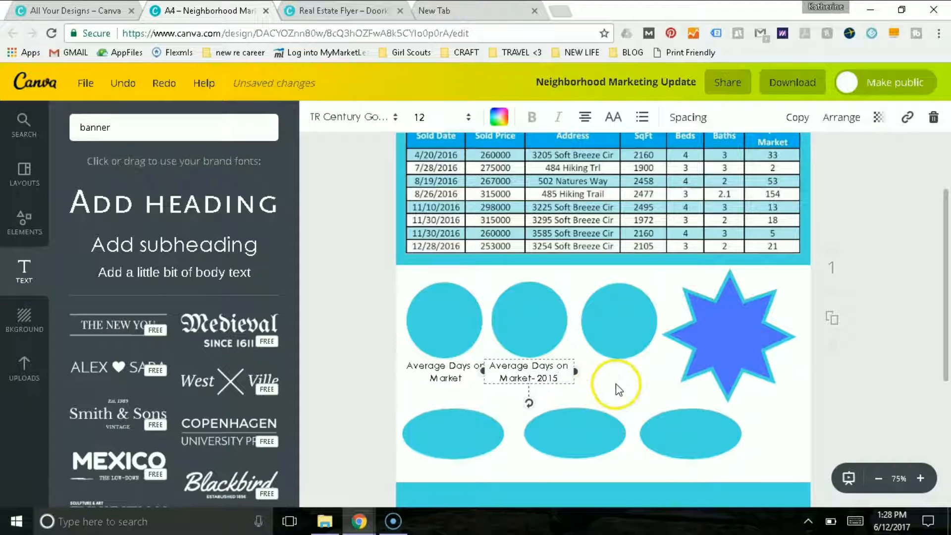
key(BackSpace)
text(6)
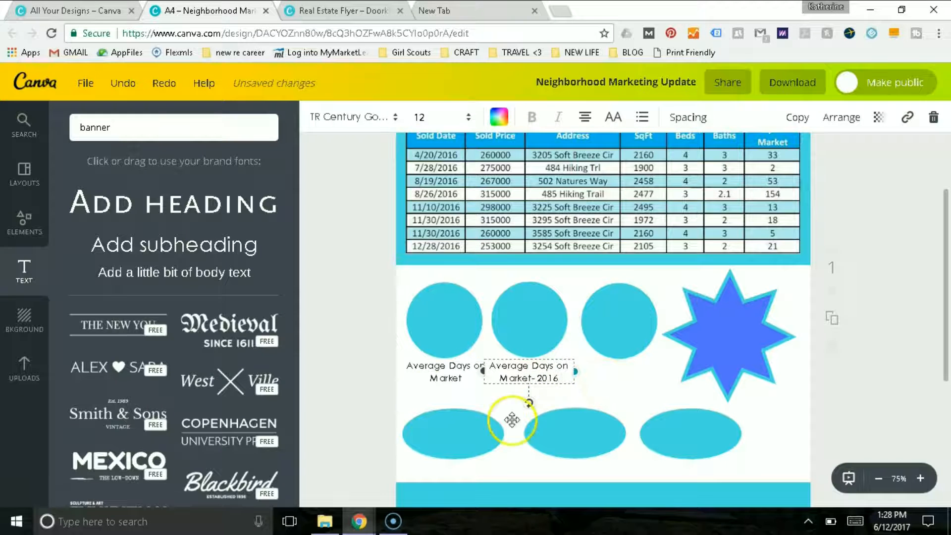
click(357, 378)
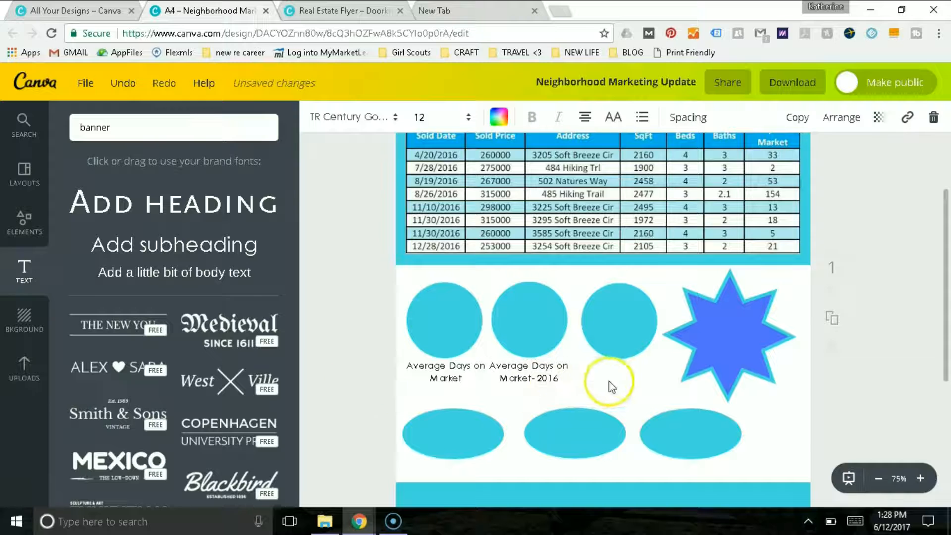
Duplicate the 2016 label under the third circle and nudge the circles so the labels line up
click(542, 379)
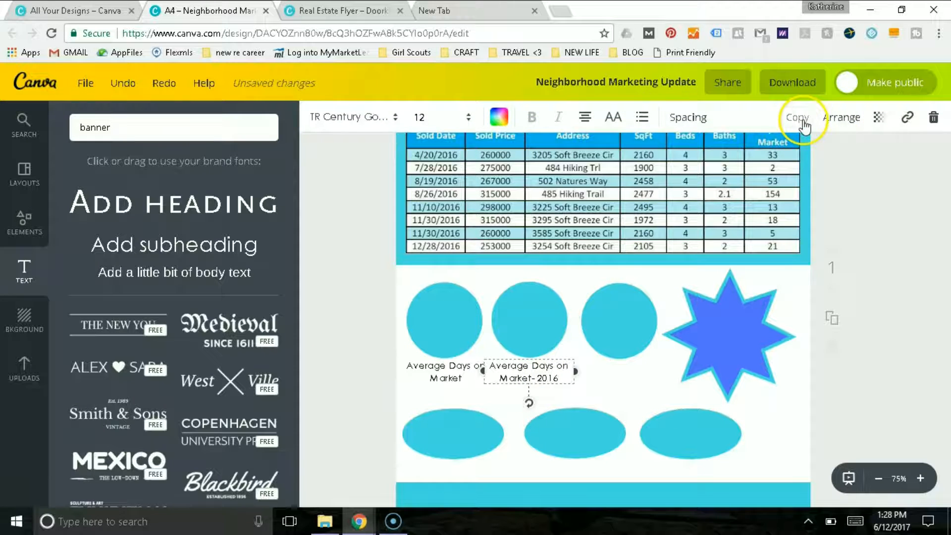
click(804, 123)
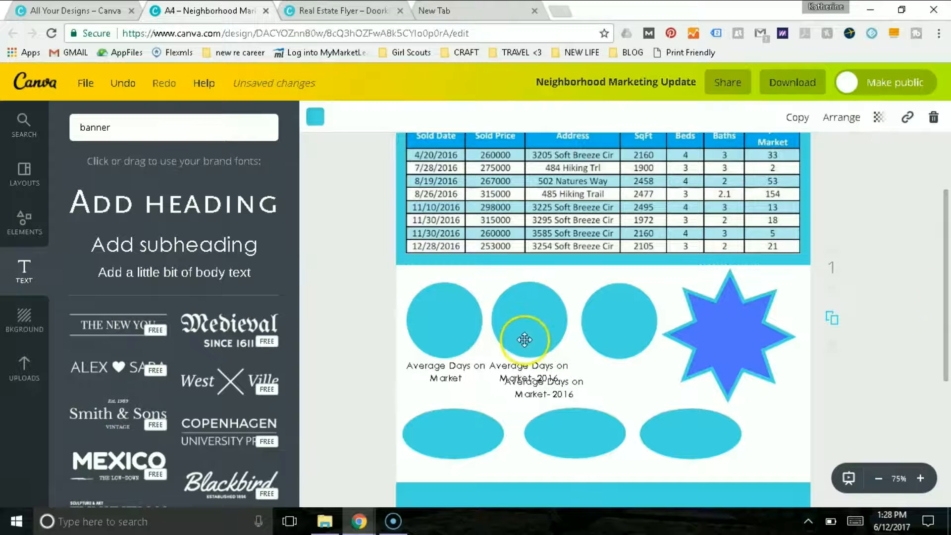
click(543, 405)
drag(612, 391, 641, 374)
click(357, 342)
drag(527, 390, 617, 364)
mouse_move(622, 331)
mouse_down()
mouse_move(620, 323)
mouse_move(613, 336)
mouse_move(624, 336)
mouse_up()
drag(537, 326, 540, 327)
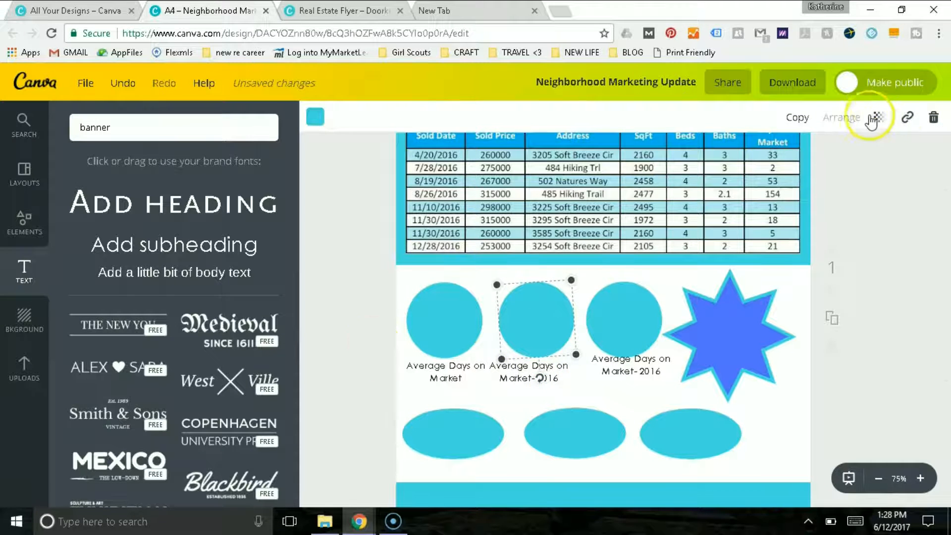
click(123, 86)
click(321, 274)
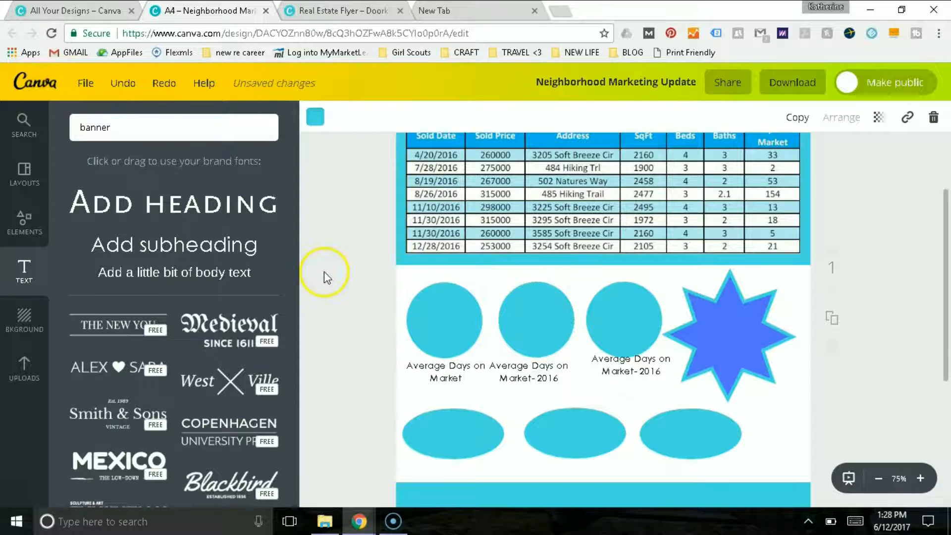
drag(530, 379, 631, 378)
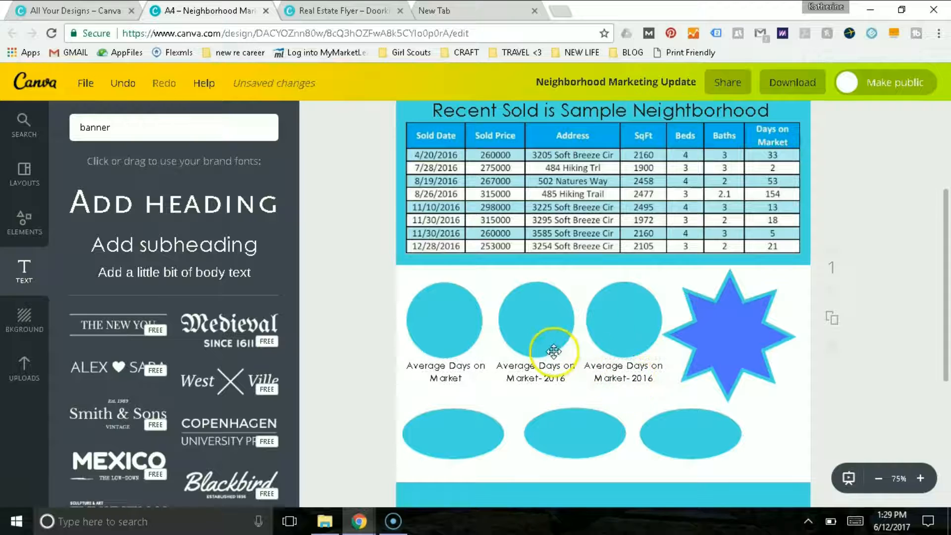
Retype the third circle's label as 'Percentage Change'
click(651, 377)
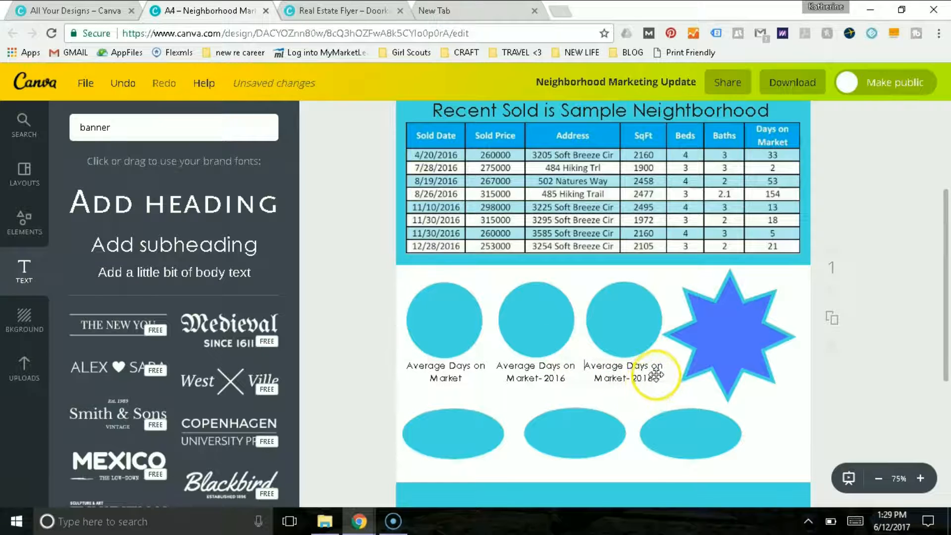
click(655, 376)
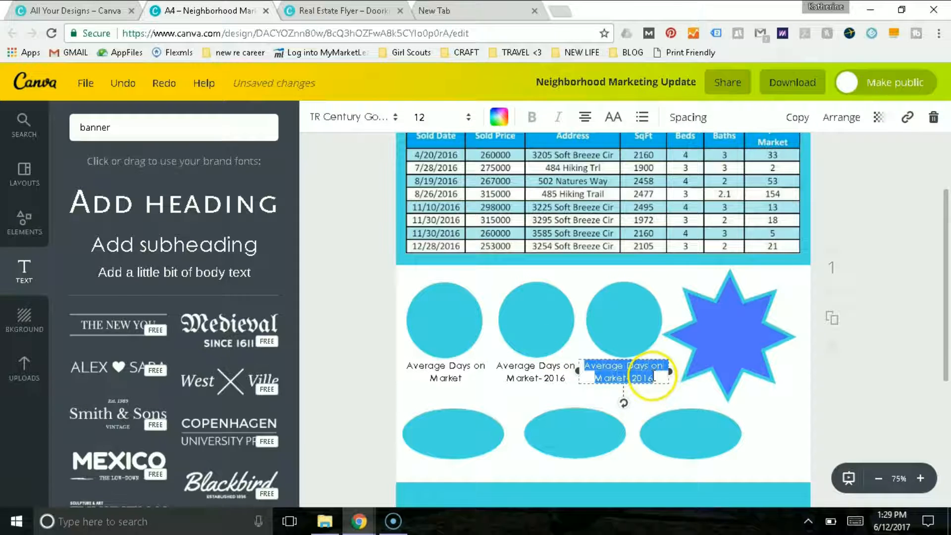
text(Percenta)
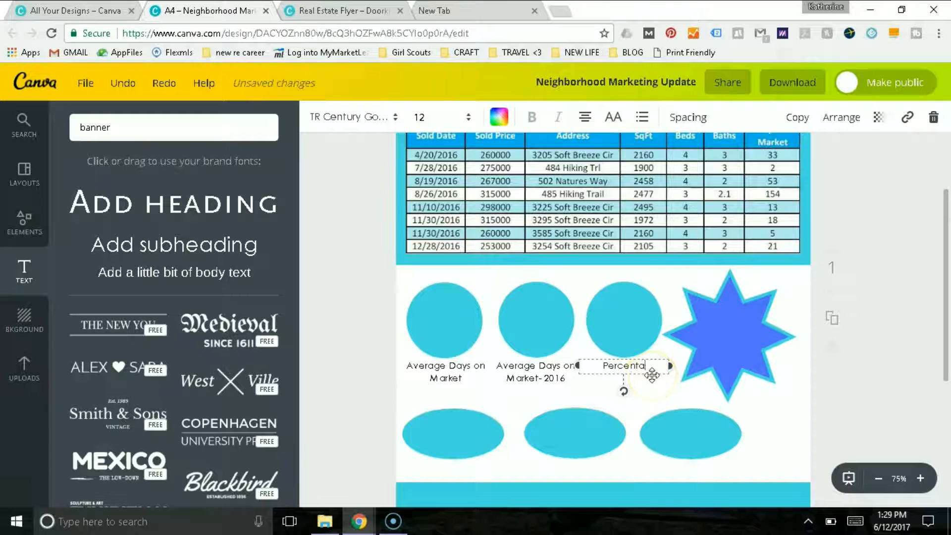
text(ge Change)
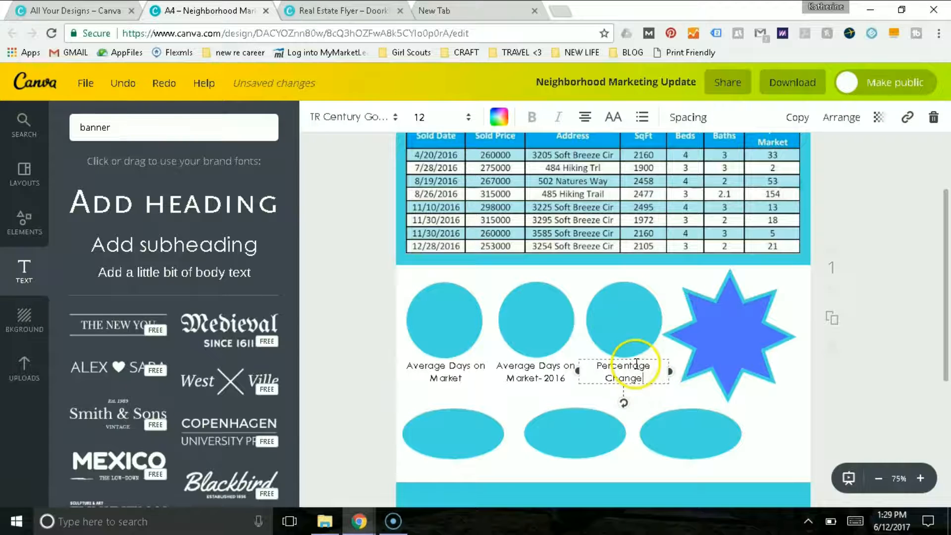
click(887, 368)
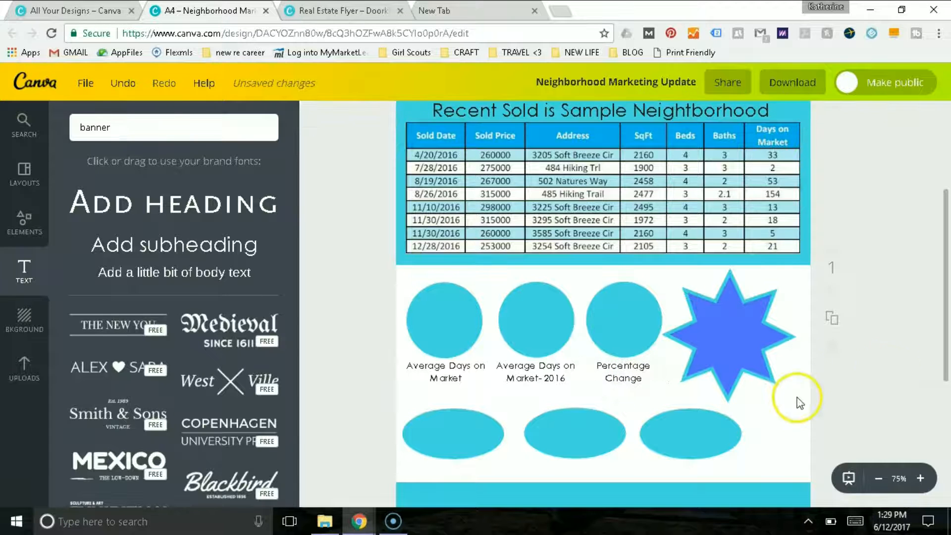
Copy the Average Days on Market label under the first oval and change it to 'Average Sale Price'
click(452, 375)
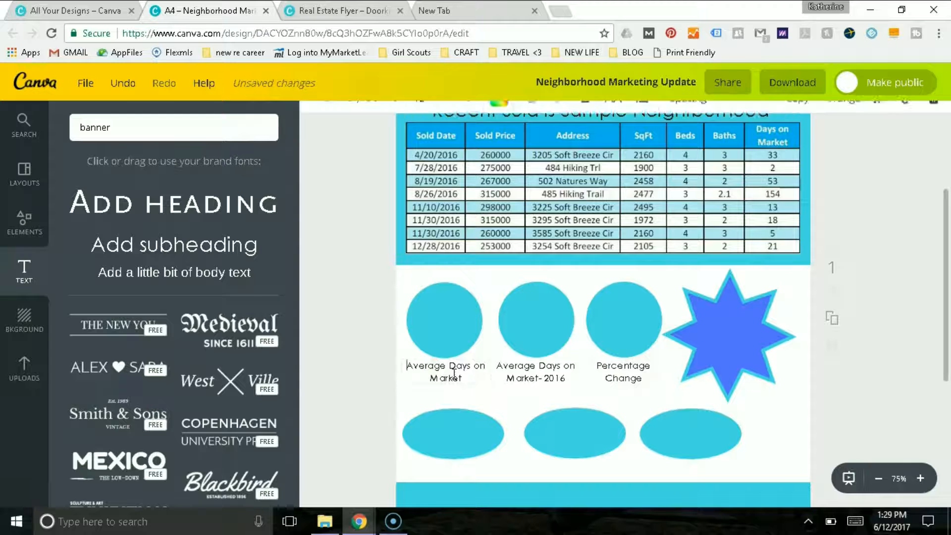
click(427, 366)
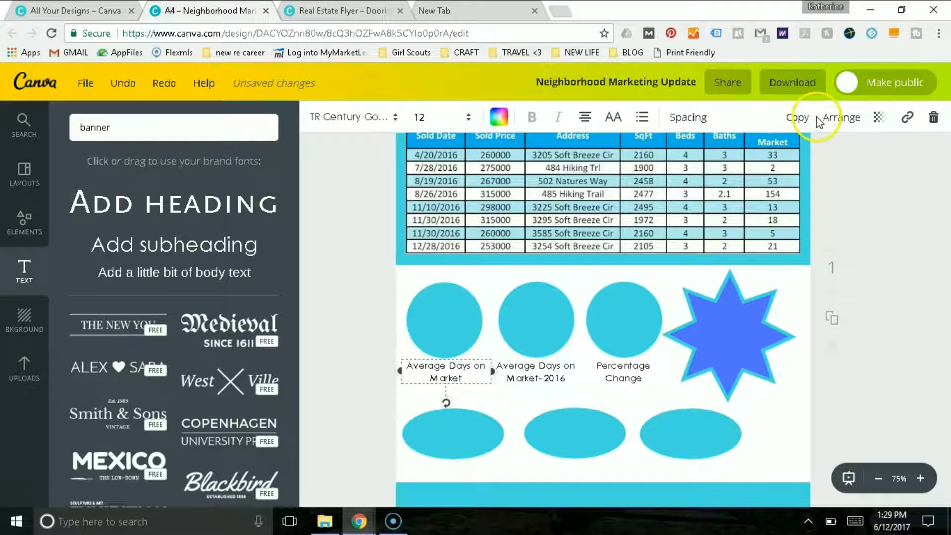
click(799, 119)
drag(456, 393, 479, 483)
click(466, 471)
text(Sale Price)
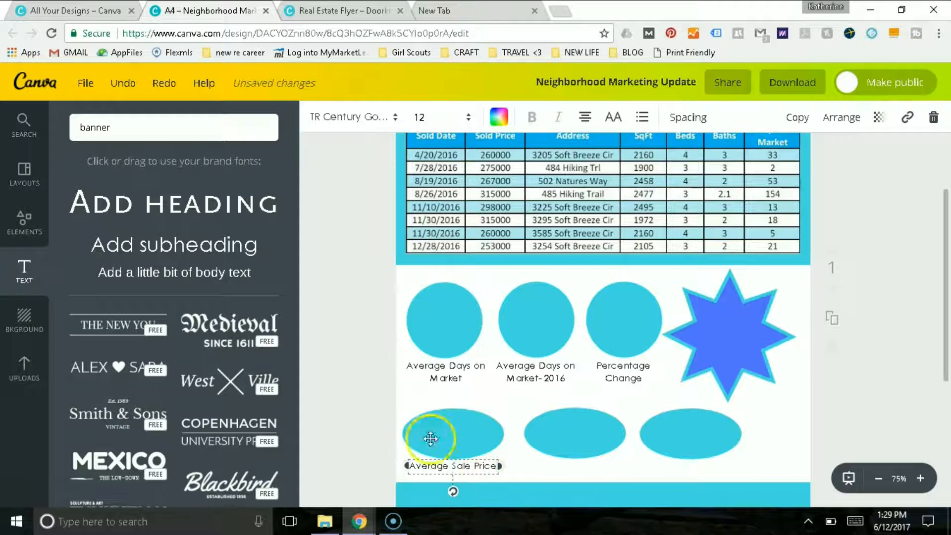
Place a copy of the Average Sale Price label under the second oval
click(807, 124)
click(595, 457)
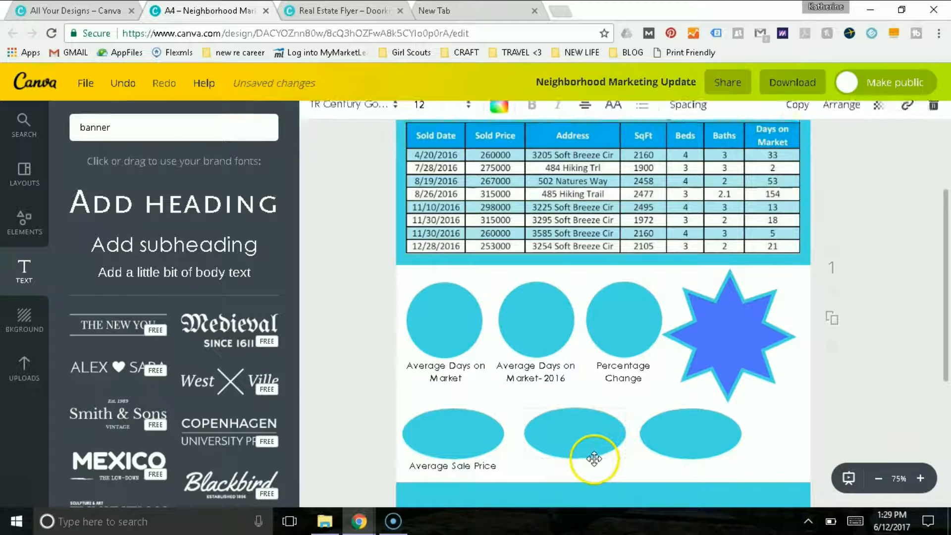
drag(505, 479, 614, 463)
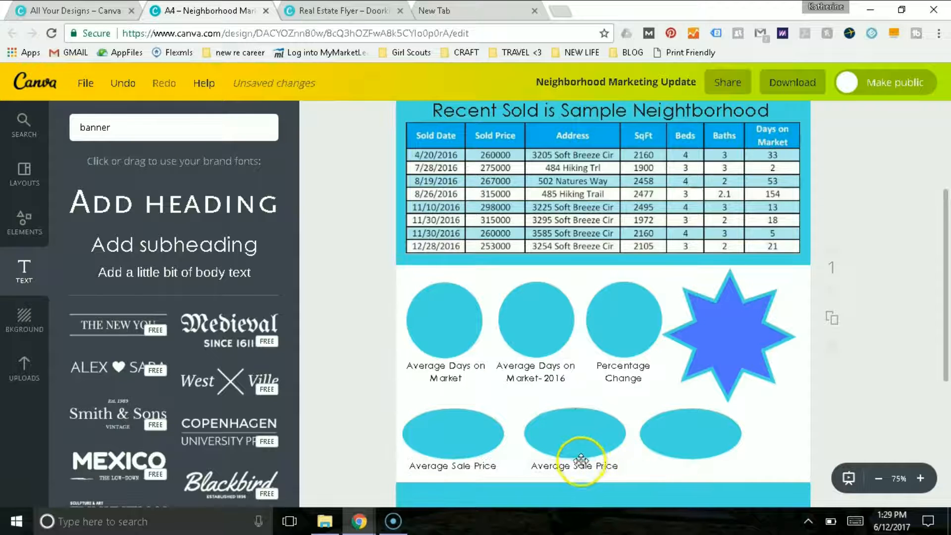
click(614, 465)
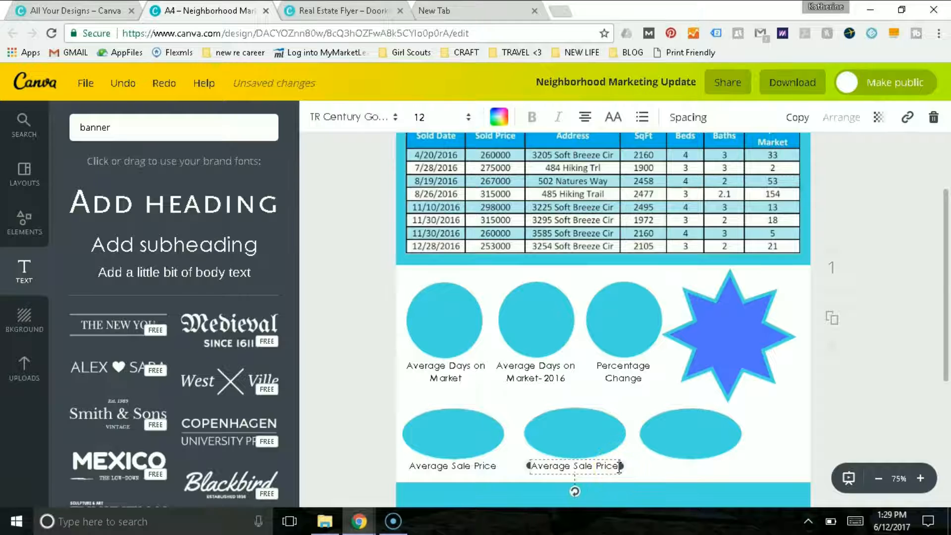
Copy the Percentage Change label under the third oval
click(640, 387)
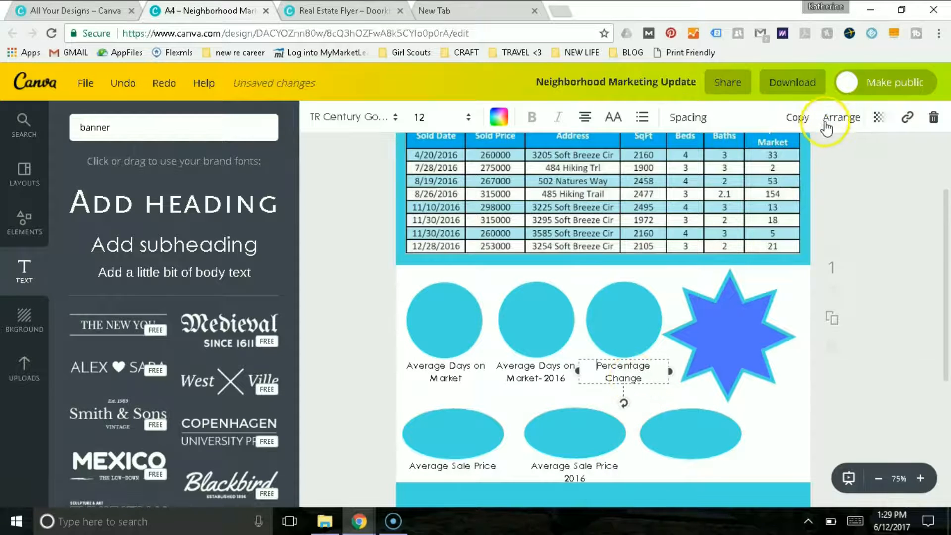
click(632, 395)
key(ctrl+v)
drag(634, 387, 684, 473)
click(899, 309)
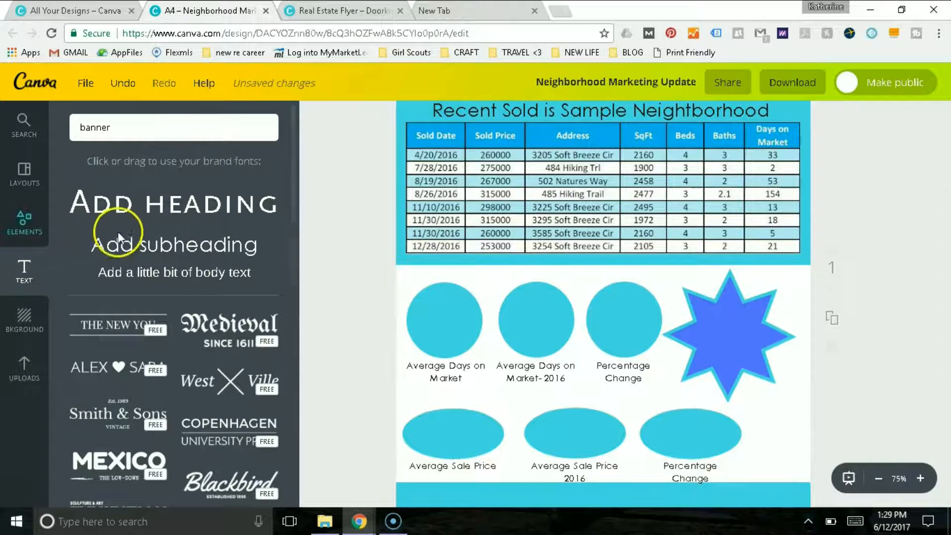
Add a subheading above the circle row and type 'Find out what your home is worth'
click(183, 244)
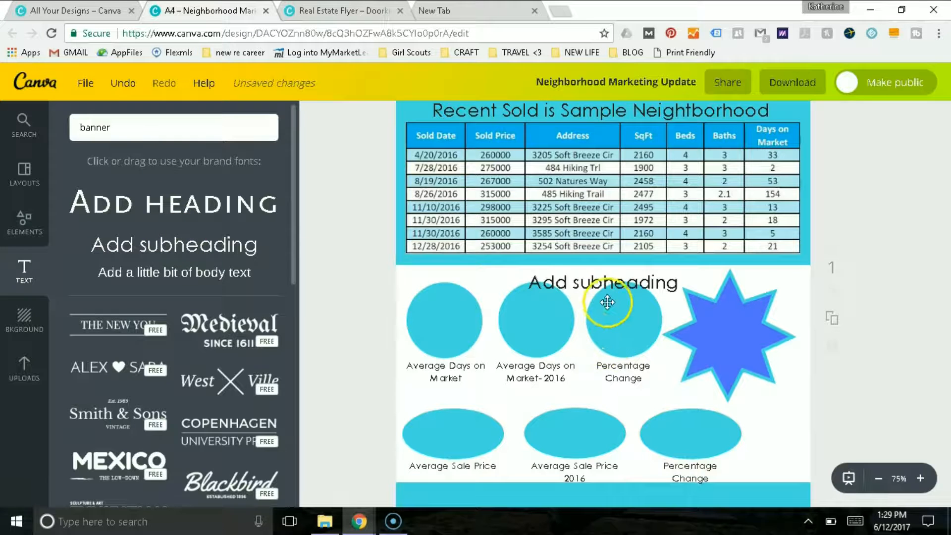
drag(604, 299, 630, 282)
key(ctrl+Tab)
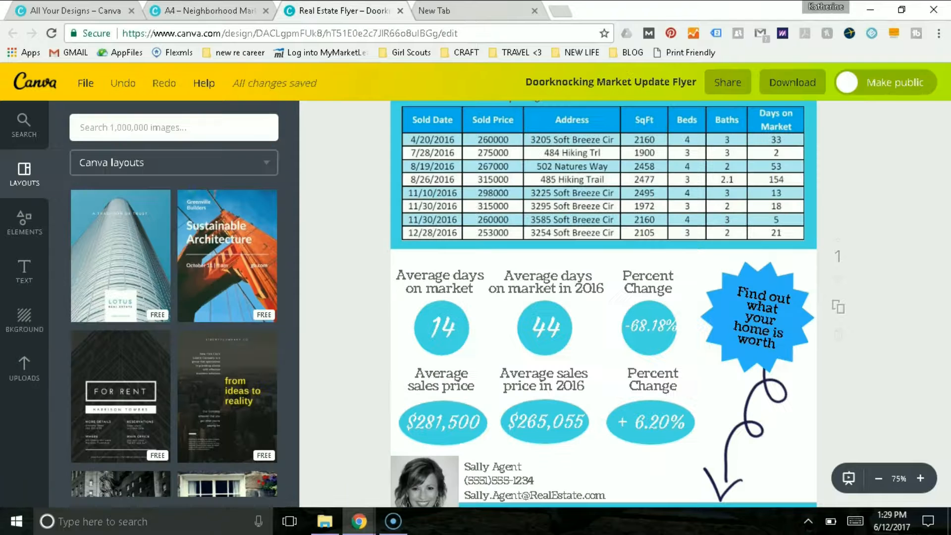
click(211, 10)
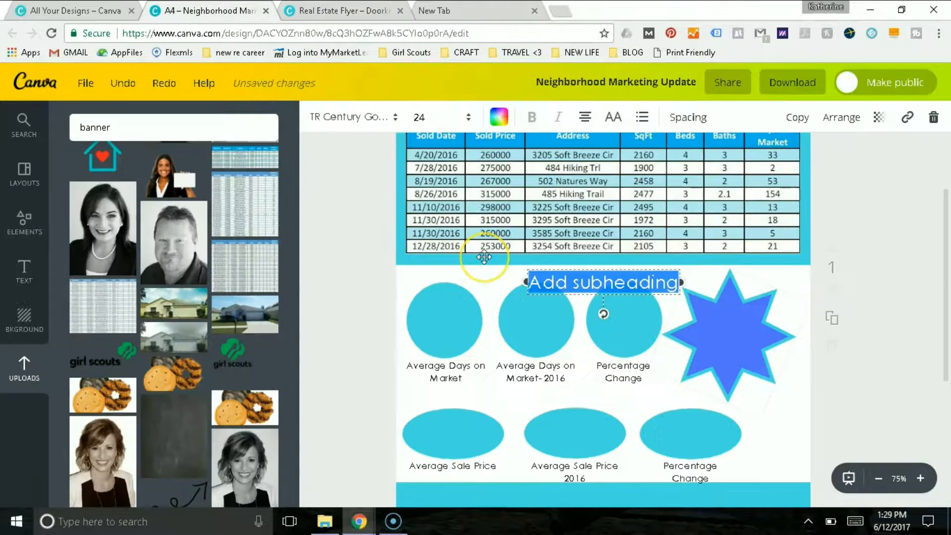
text(Find out what your home is worth)
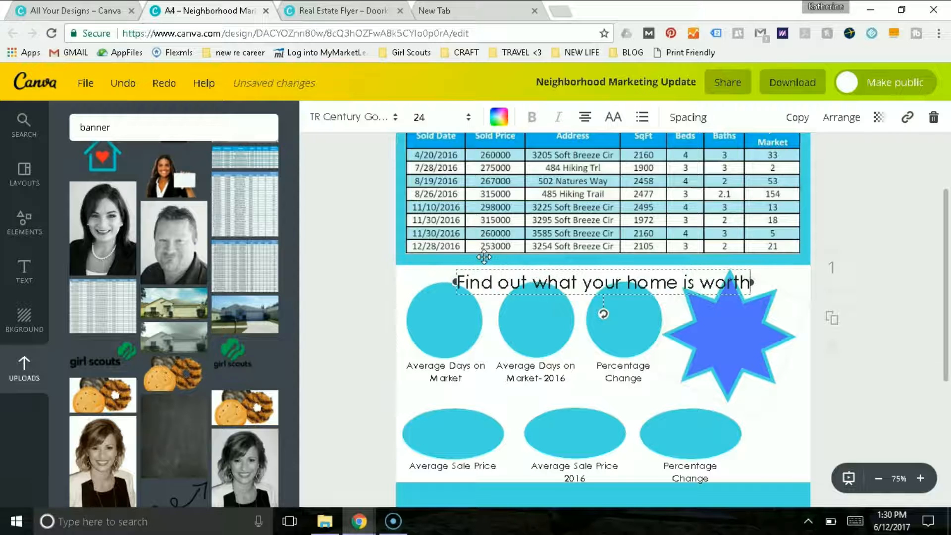
click(558, 283)
click(558, 283)
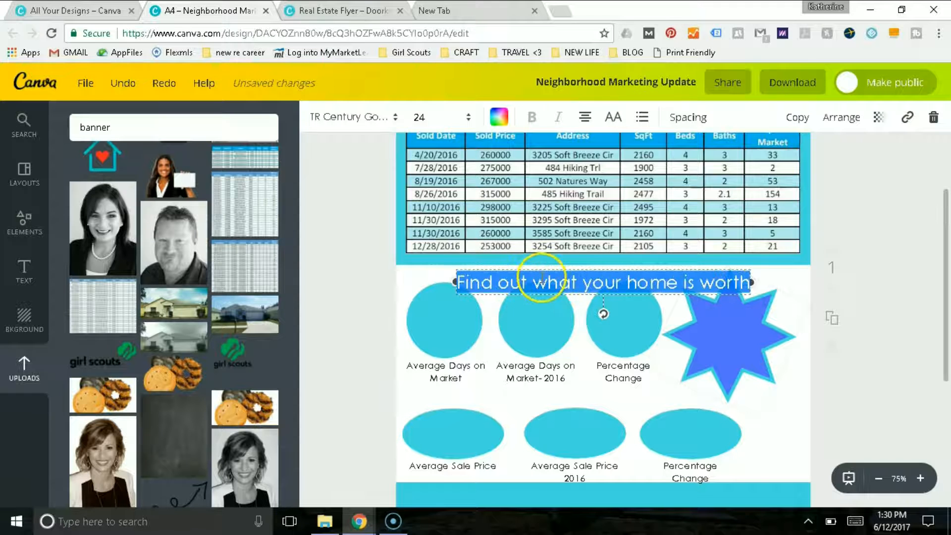
Set the subheading to Alegreya Small Caps, size 12, letter spacing -50, wrapped onto two lines
click(396, 121)
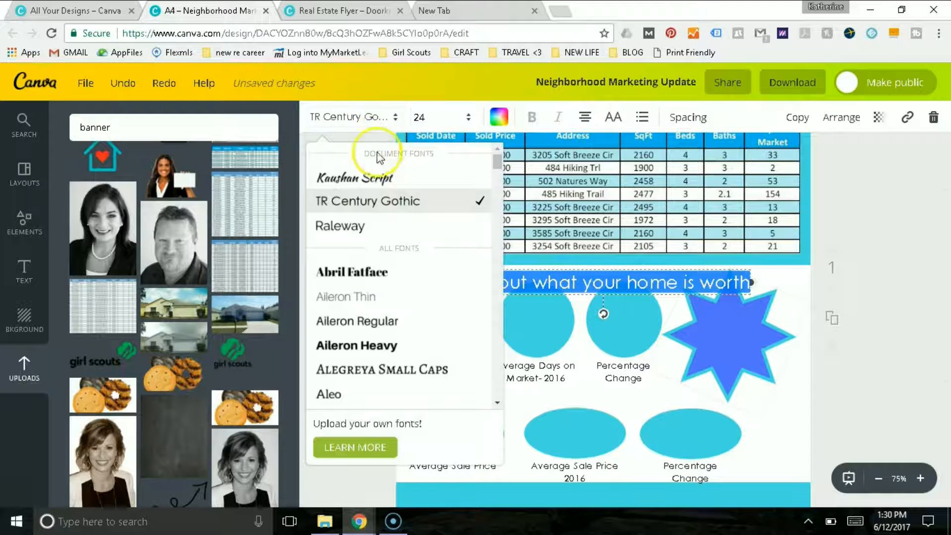
click(421, 372)
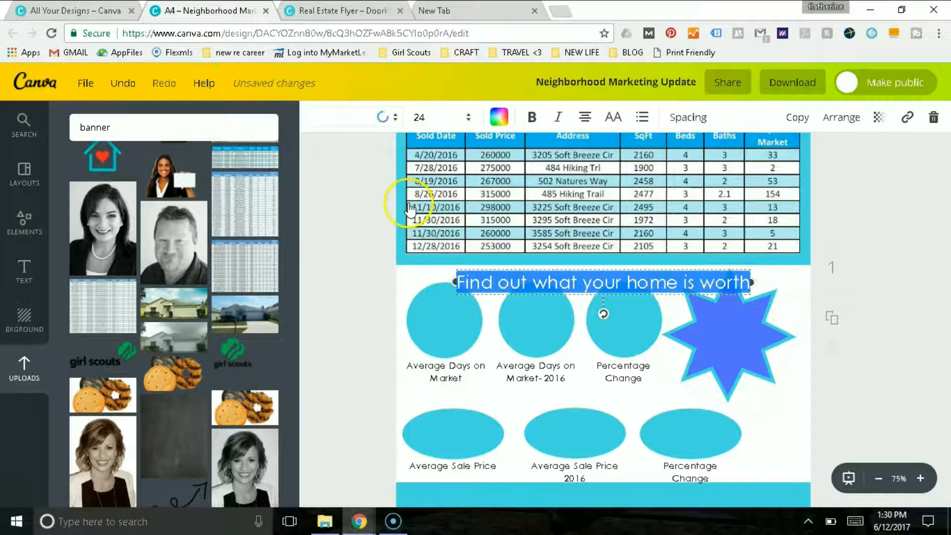
click(434, 125)
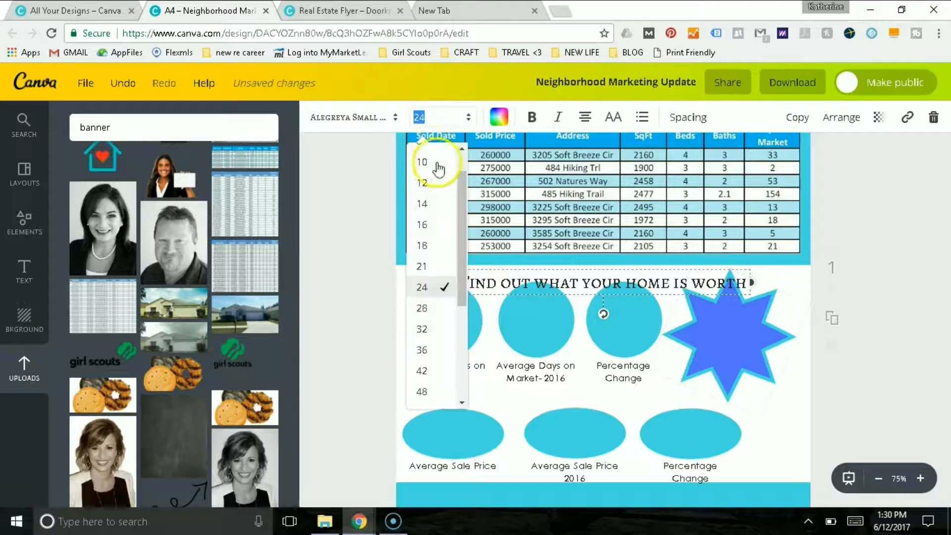
click(434, 184)
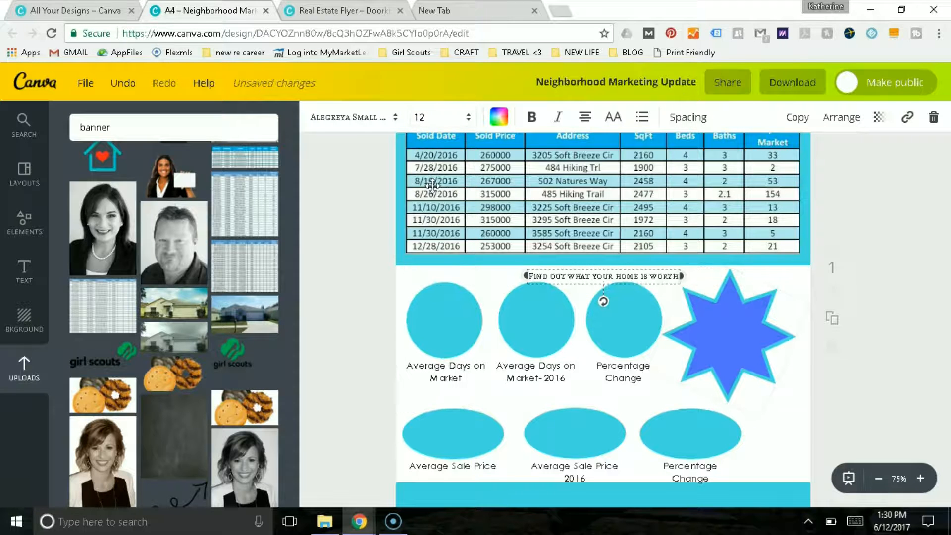
click(680, 128)
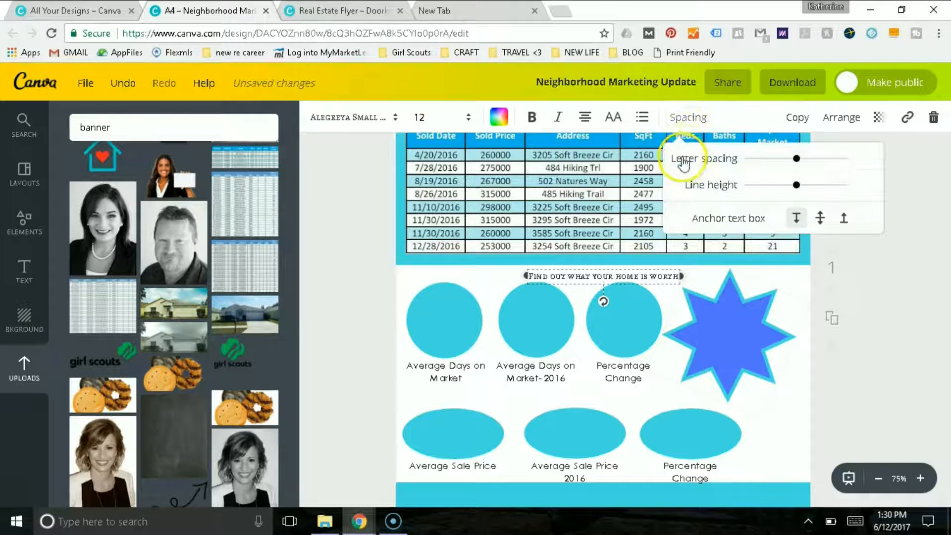
drag(768, 159, 764, 162)
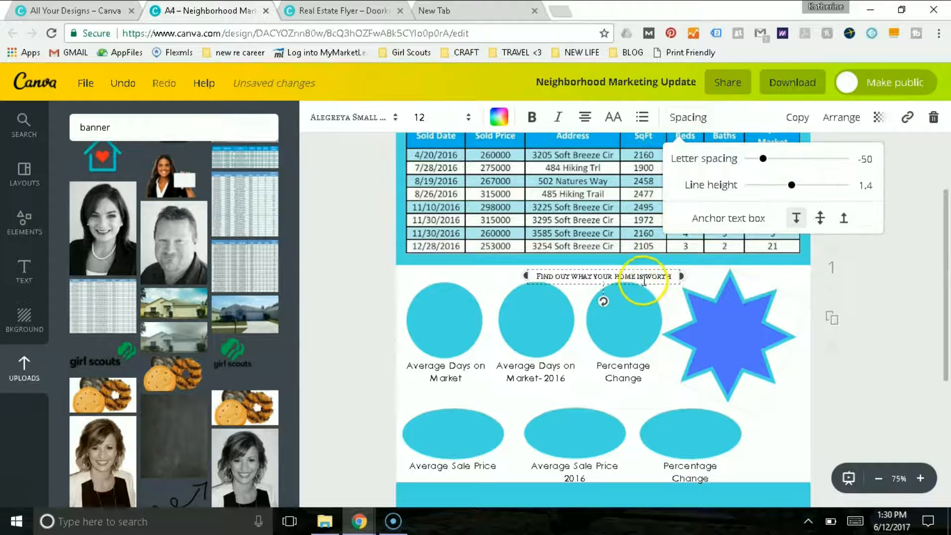
drag(657, 281, 736, 330)
Bold the star's text, tilt it about 25°, wrap it to three lines at size 17, and center it
click(531, 117)
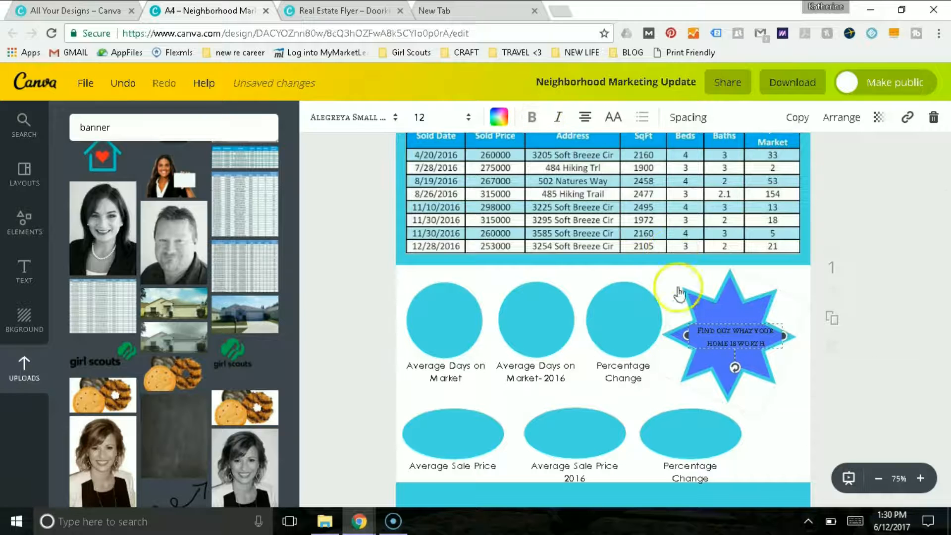
drag(740, 375, 724, 364)
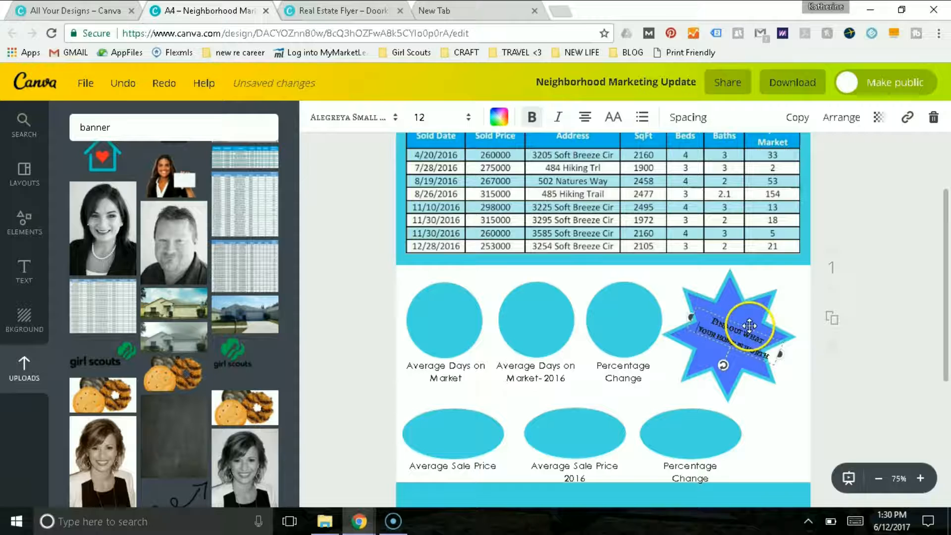
click(737, 344)
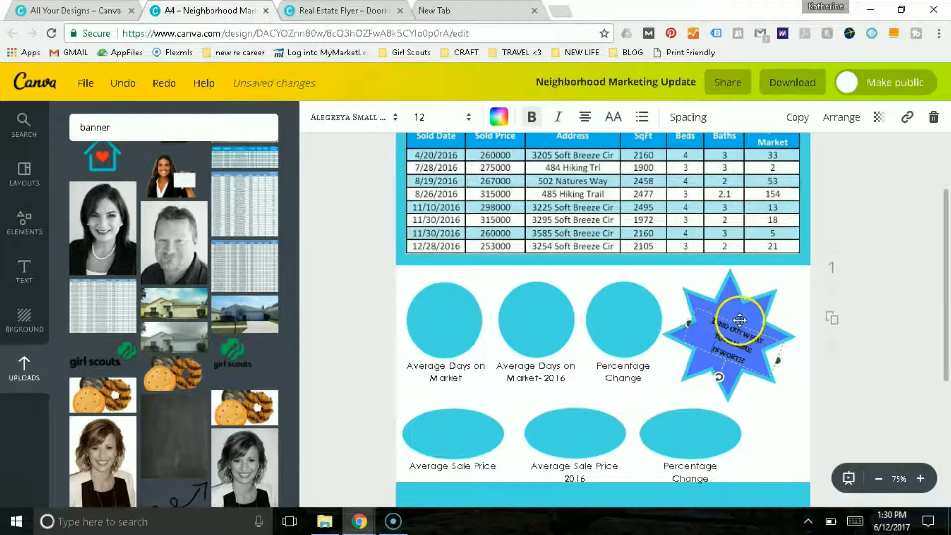
drag(740, 320, 737, 319)
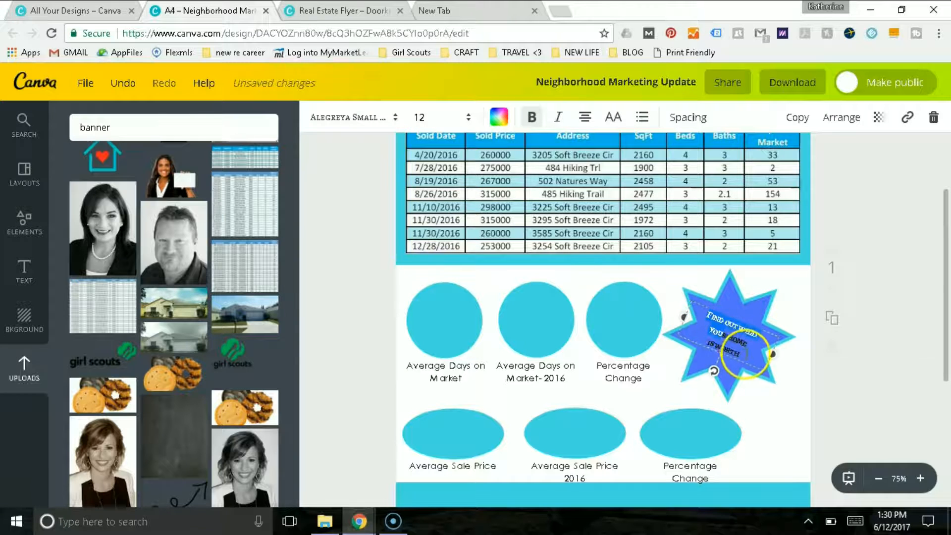
click(418, 117)
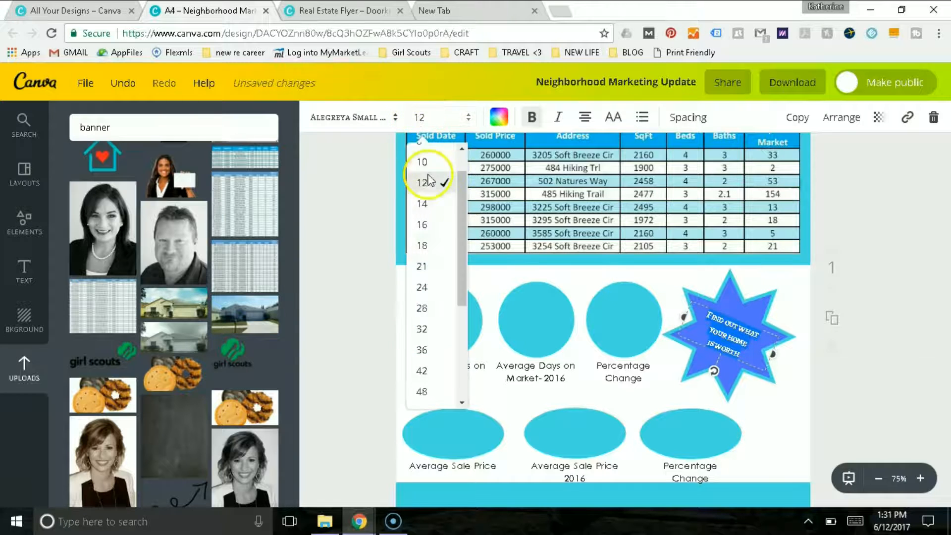
click(430, 246)
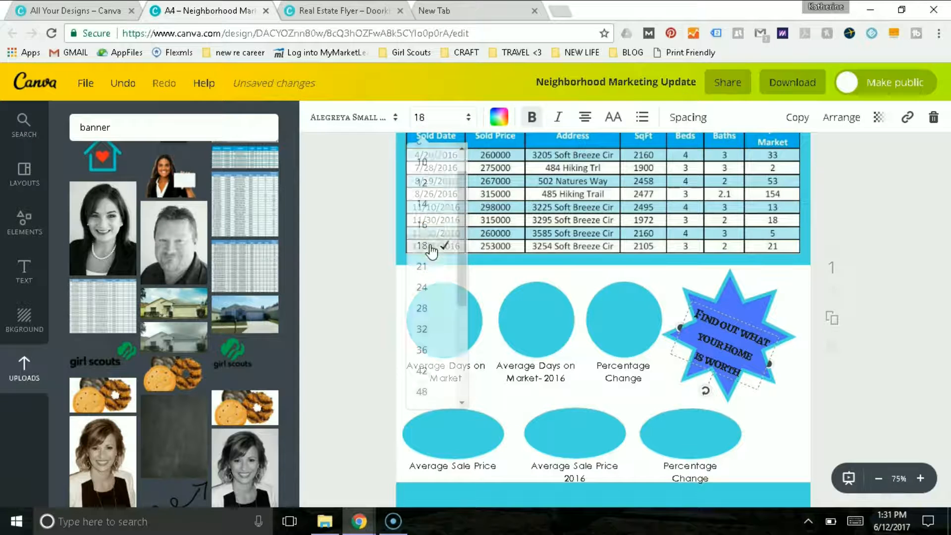
click(435, 128)
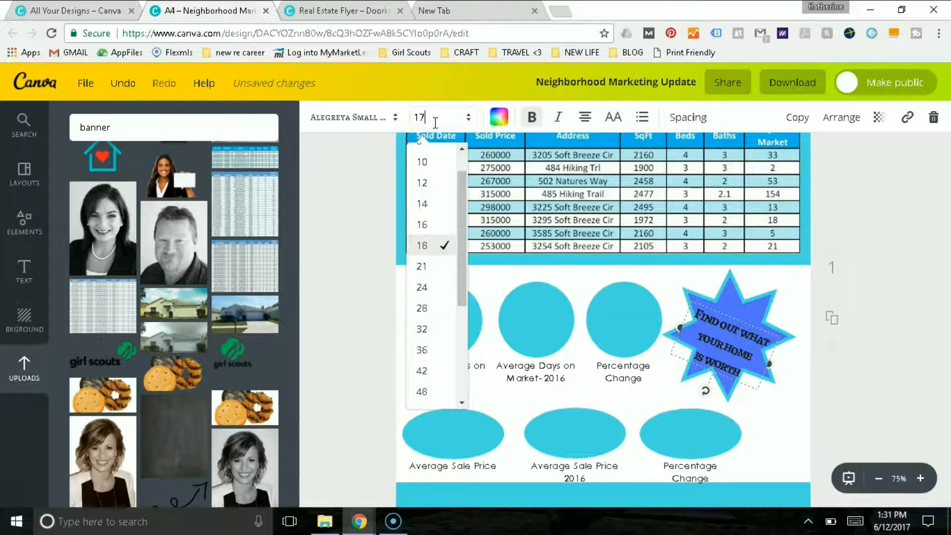
key(Return)
click(768, 358)
drag(768, 359, 735, 325)
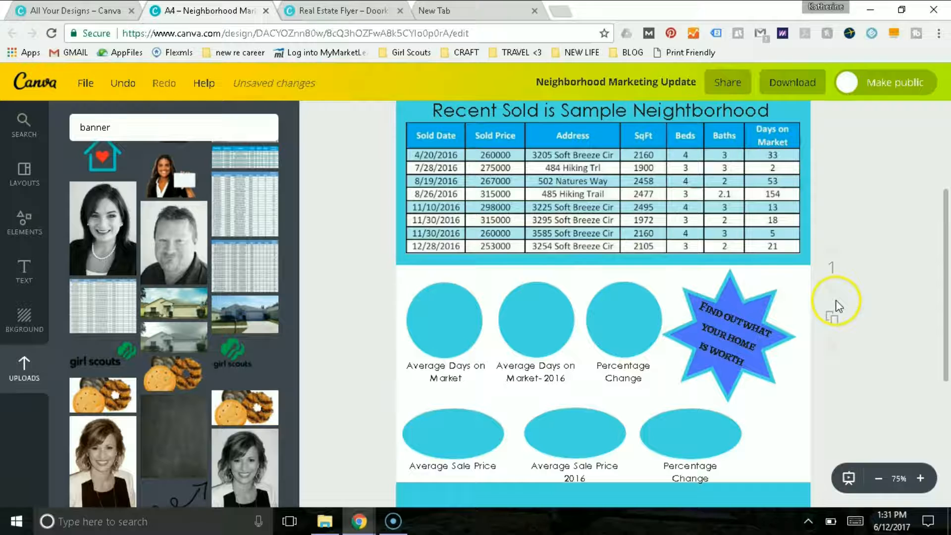
Insert the black curly arrow image from the uploaded images onto the flyer
scroll(943, 297, down, 2)
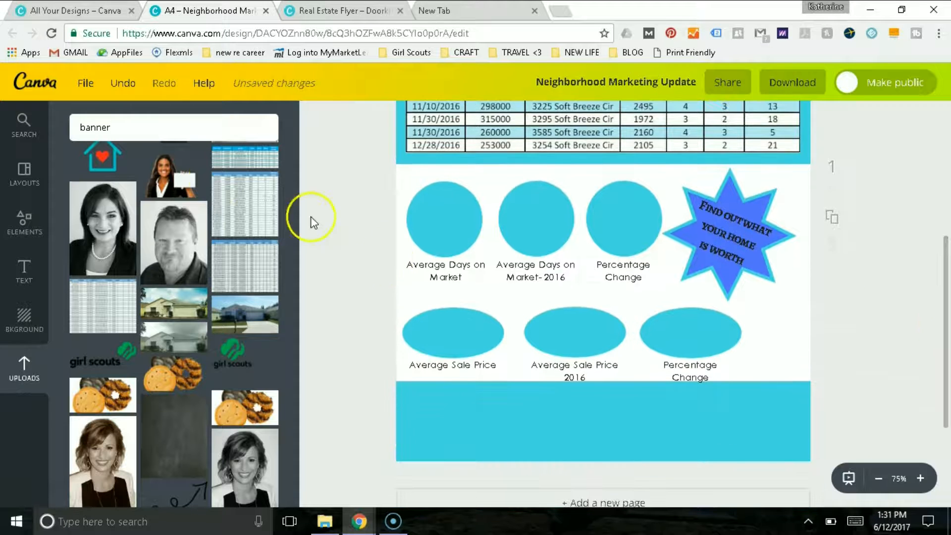
click(18, 371)
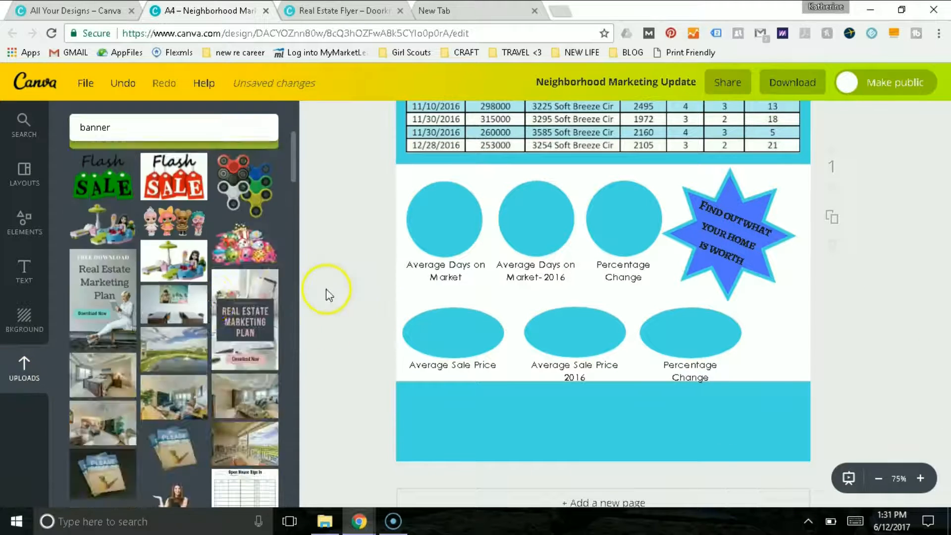
drag(292, 136, 293, 225)
drag(292, 264, 293, 352)
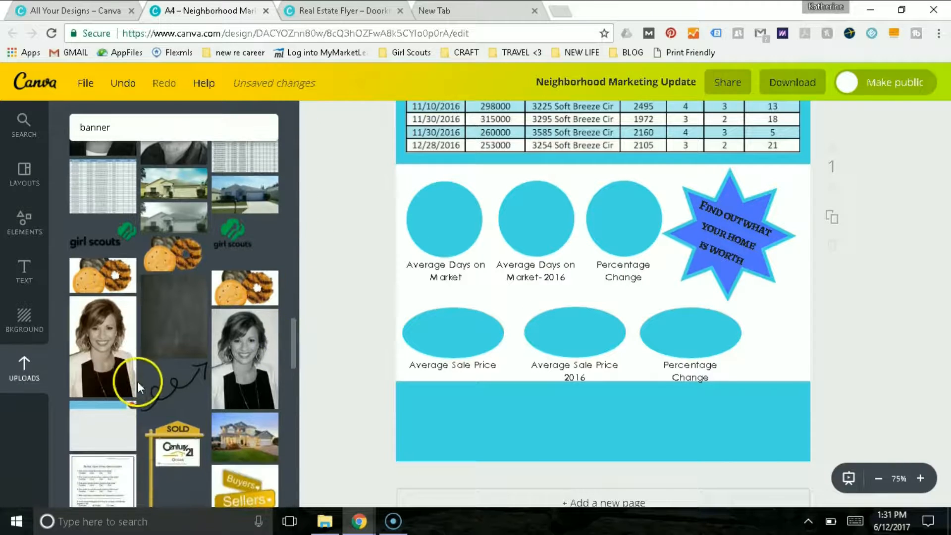
click(166, 389)
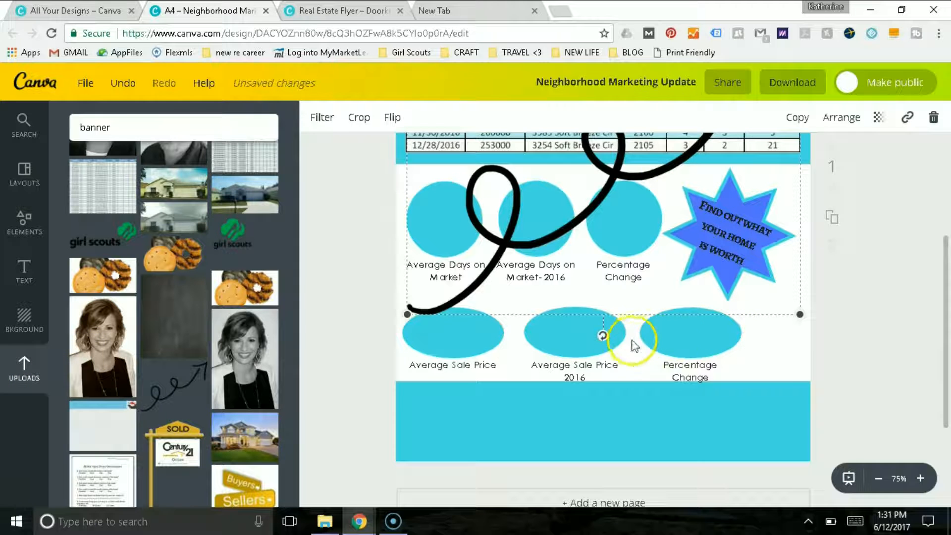
Rotate the curly arrow and shrink it down onto the star area
drag(447, 347, 616, 414)
click(947, 179)
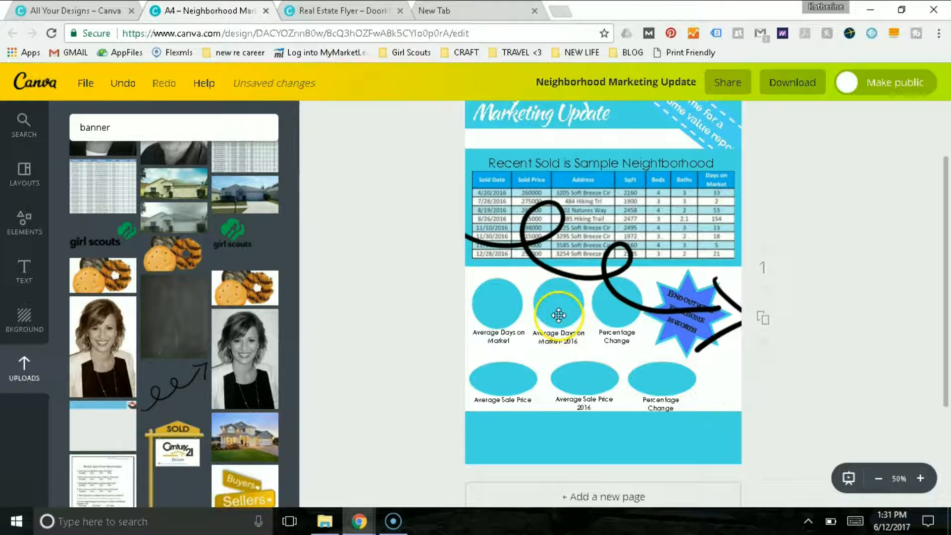
click(470, 200)
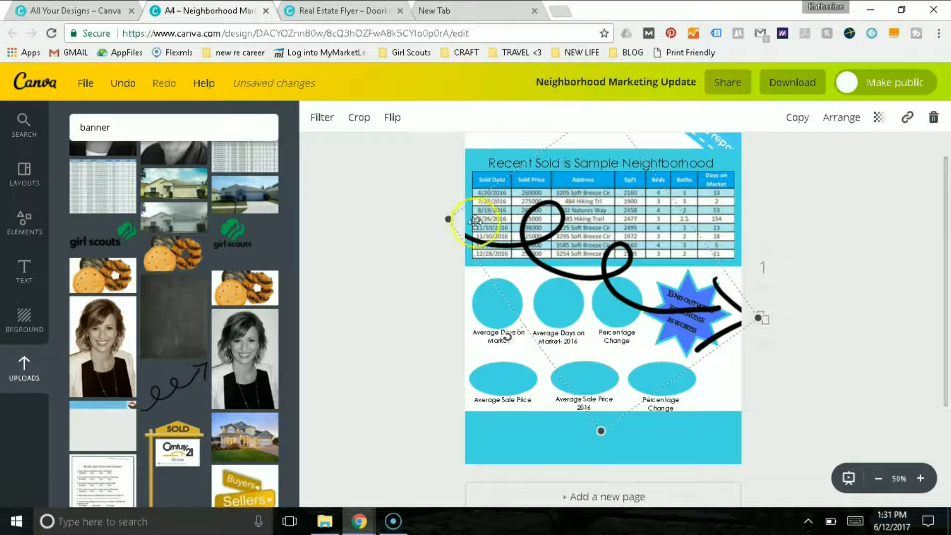
drag(448, 219, 664, 250)
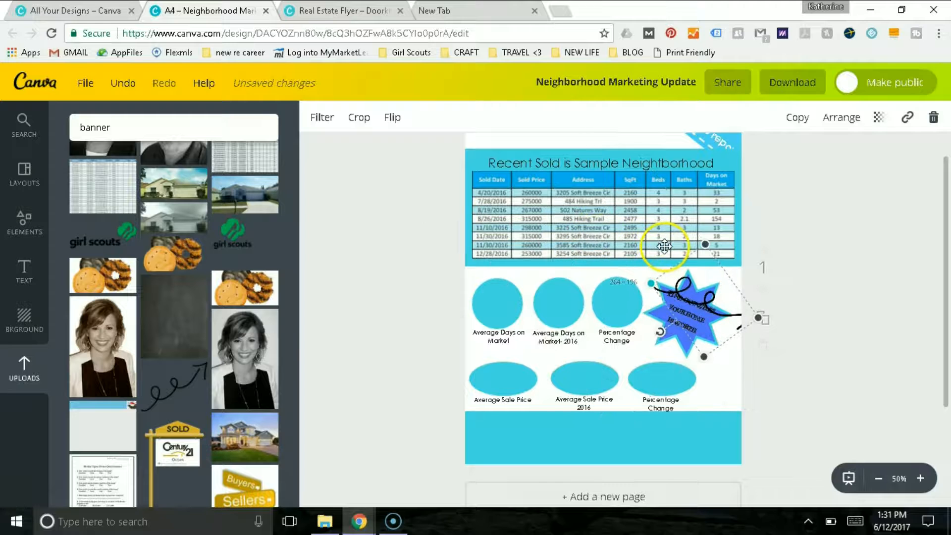
drag(703, 298, 664, 344)
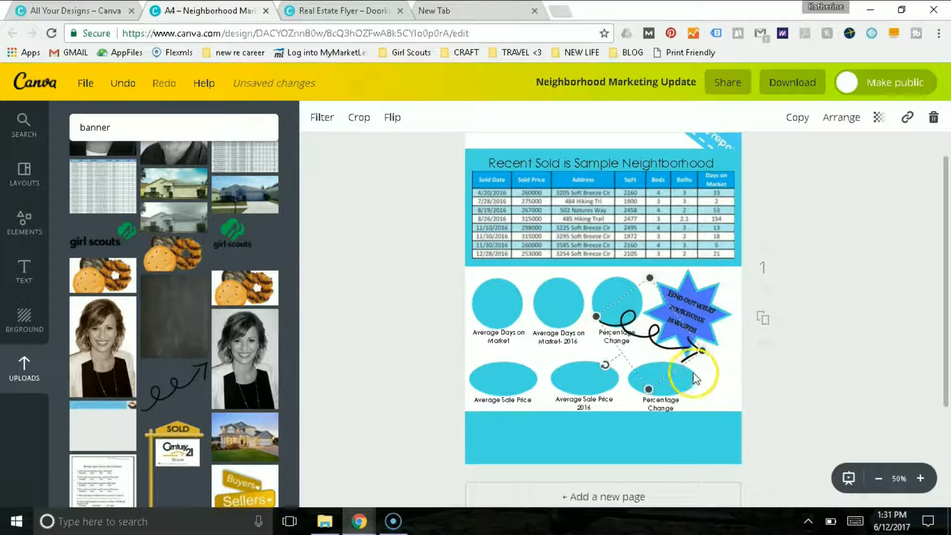
drag(609, 366, 649, 371)
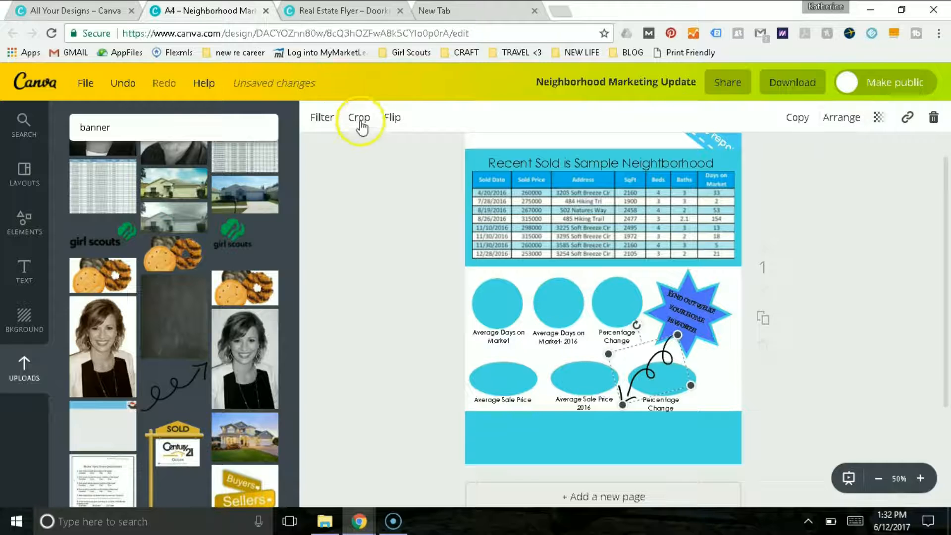
Flip the arrow vertically, rotate it to point downward, and extend it into the teal footer
click(392, 119)
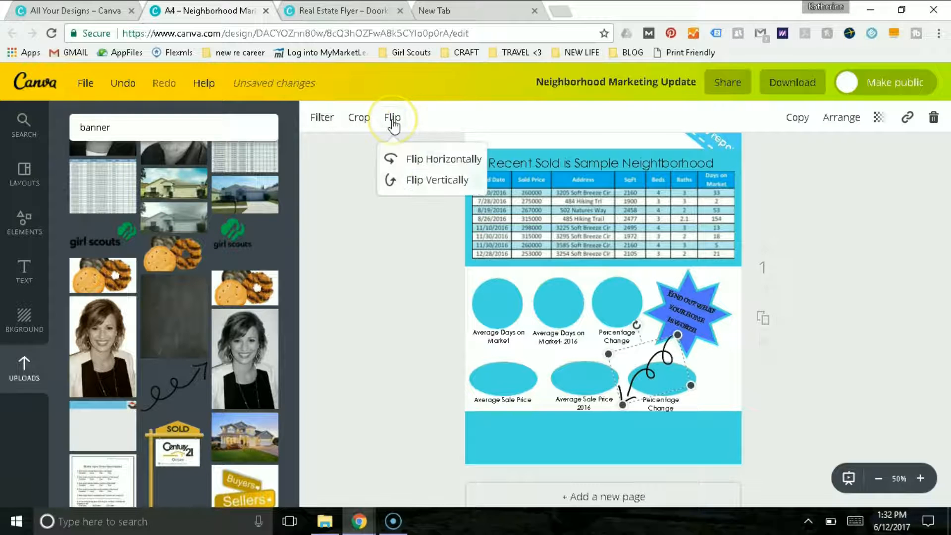
click(402, 161)
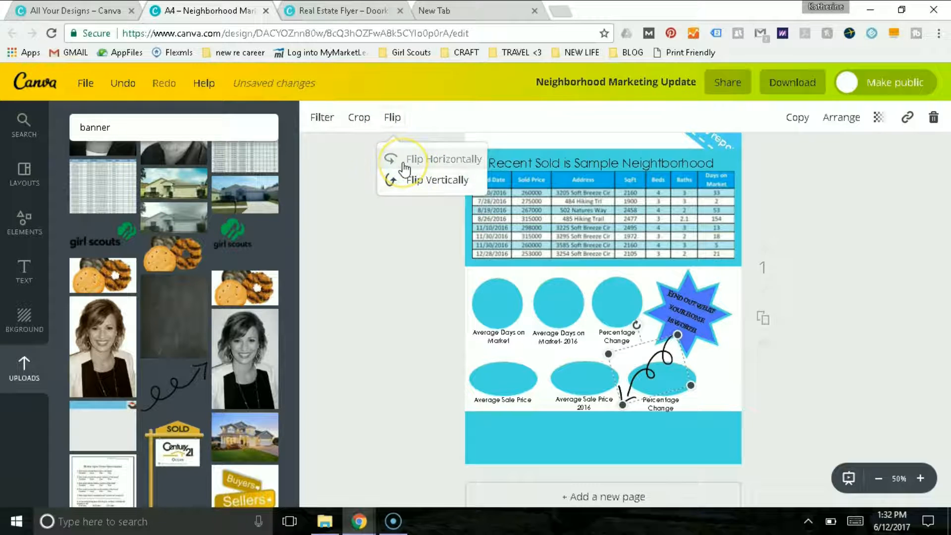
click(396, 184)
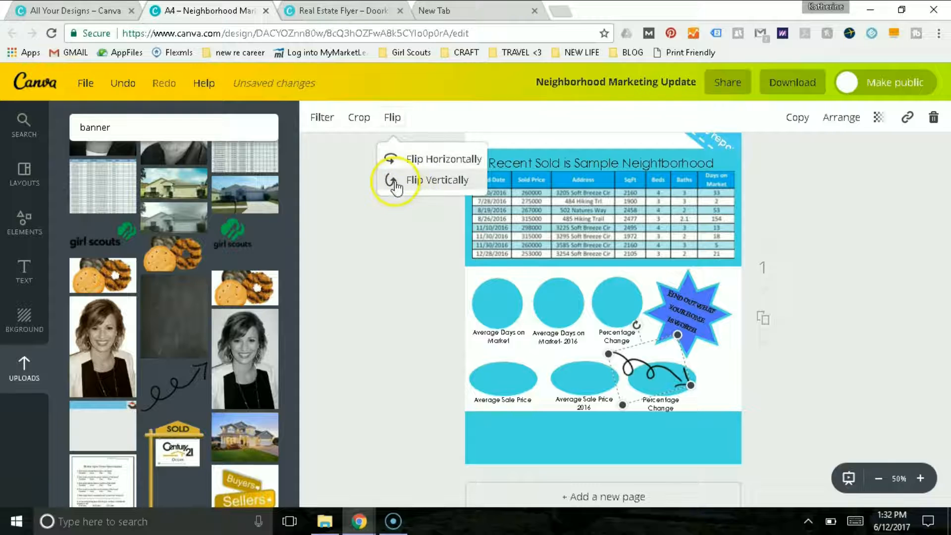
click(394, 183)
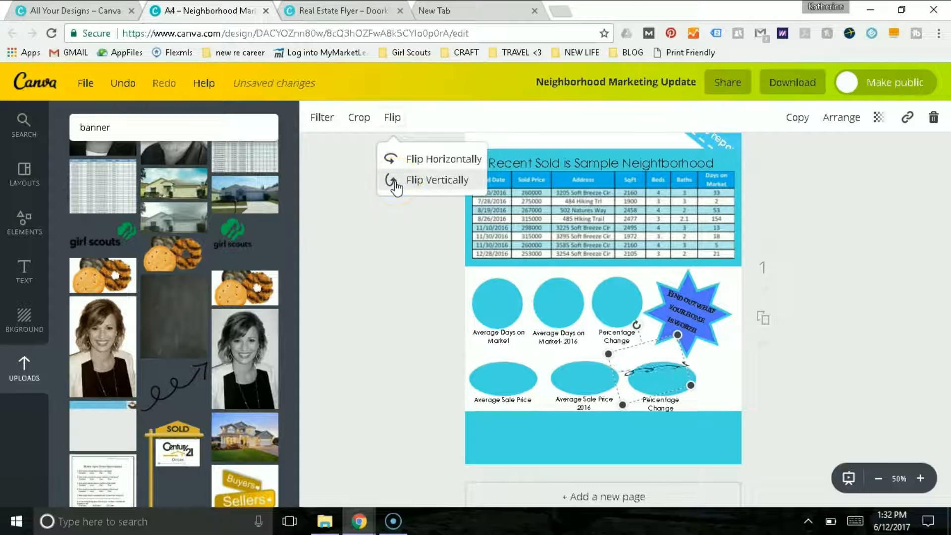
drag(637, 328, 708, 379)
click(761, 385)
click(711, 372)
drag(756, 372, 741, 346)
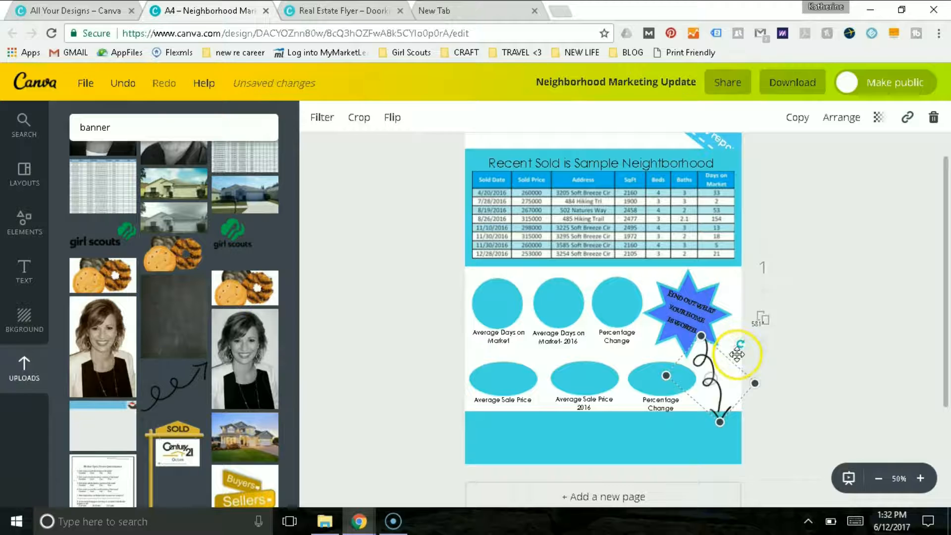
drag(722, 423, 714, 446)
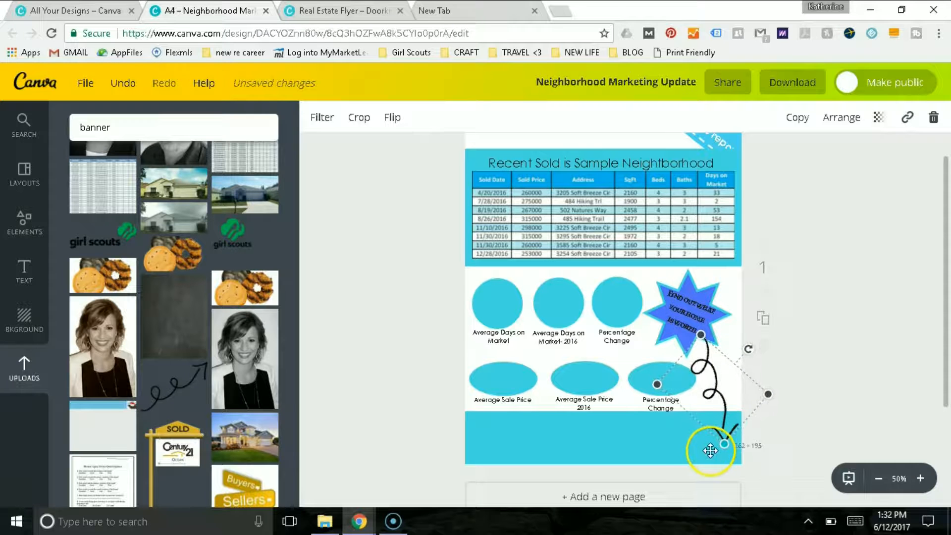
click(754, 350)
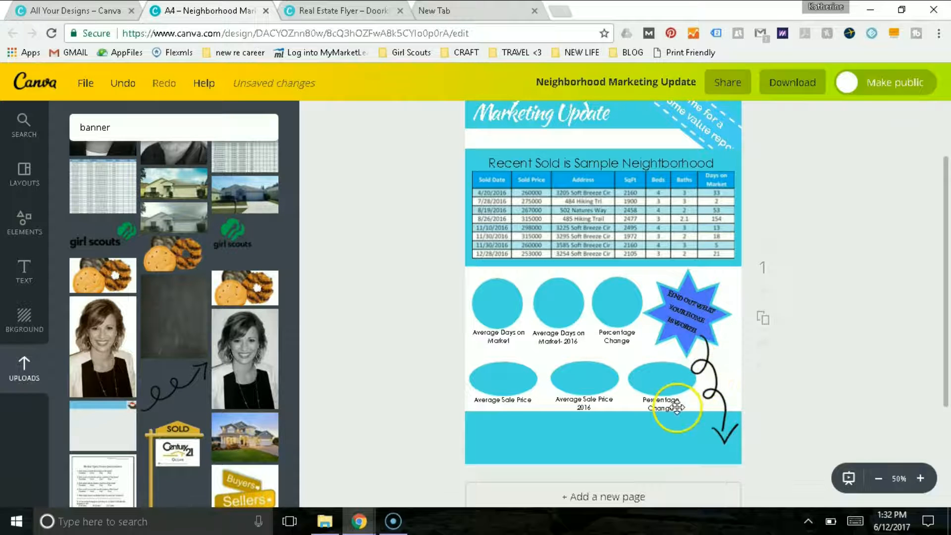
Insert the agent portrait photo from the uploaded images
click(24, 221)
scroll(256, 262, up, 2)
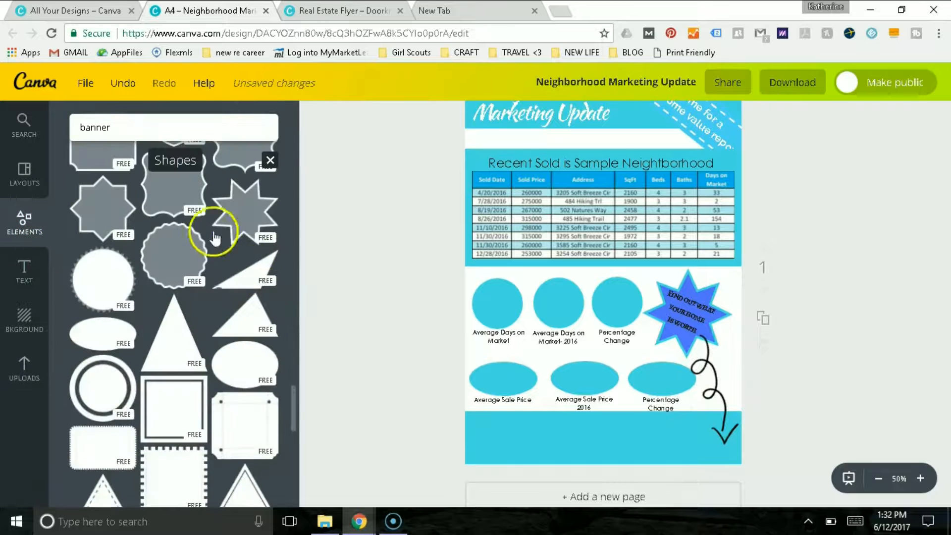
click(15, 390)
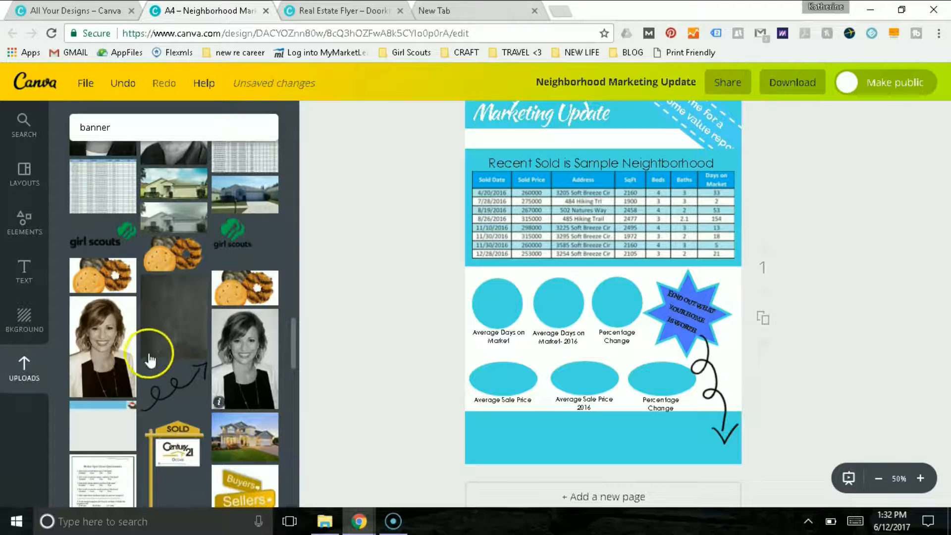
scroll(293, 352, up, 10)
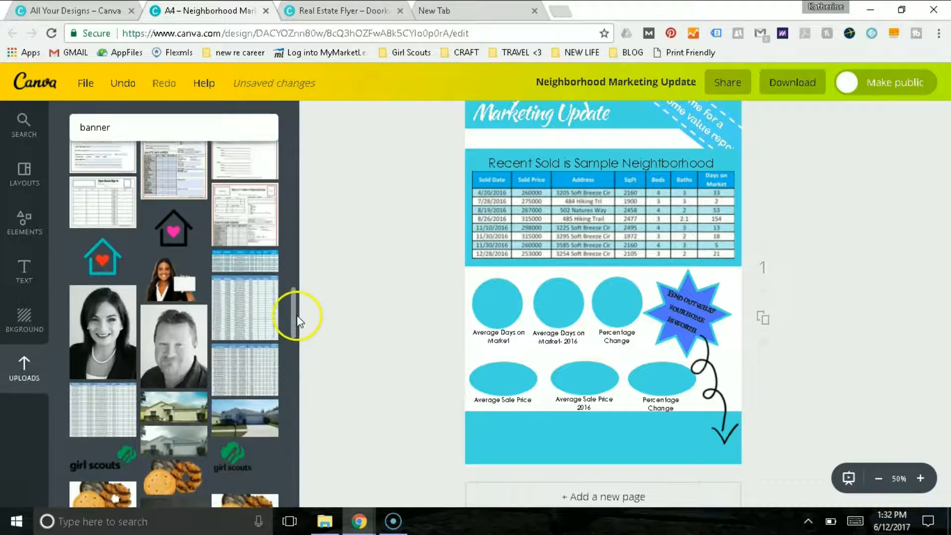
scroll(294, 340, down, 10)
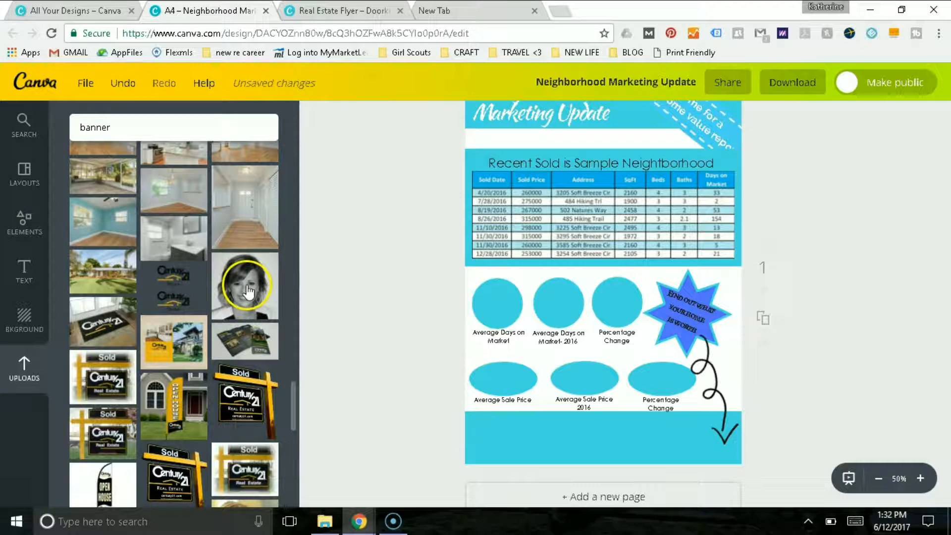
click(255, 272)
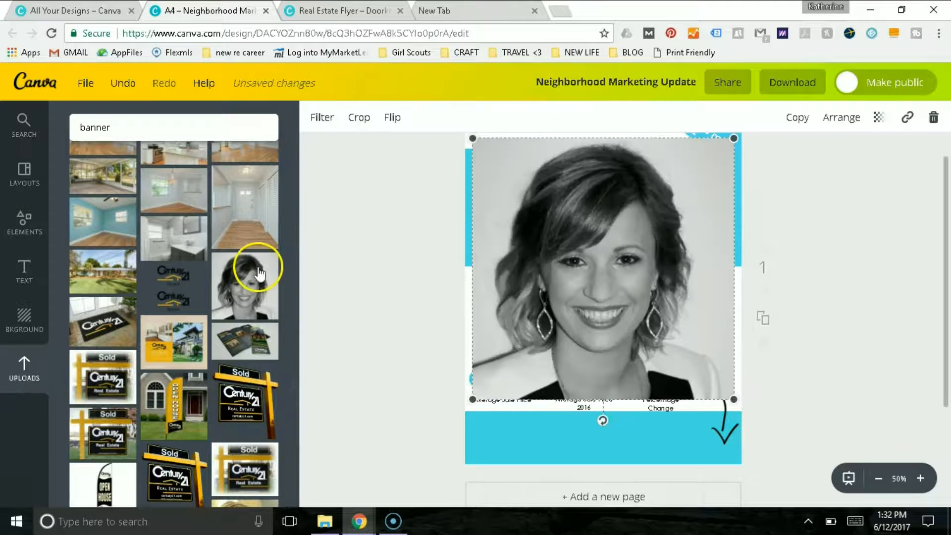
Shrink the portrait into the footer's lower-left corner, then switch to the empty browser tab
drag(734, 138, 483, 437)
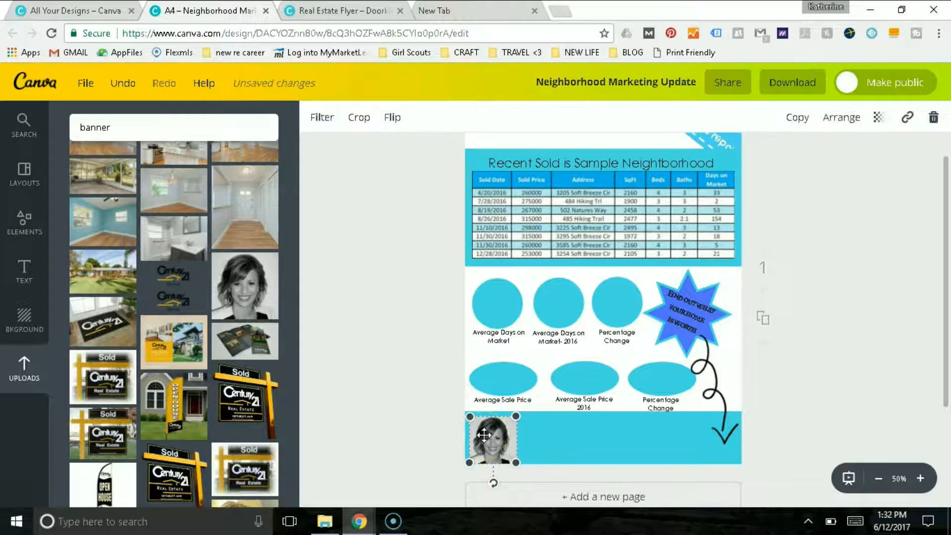
drag(484, 435, 483, 435)
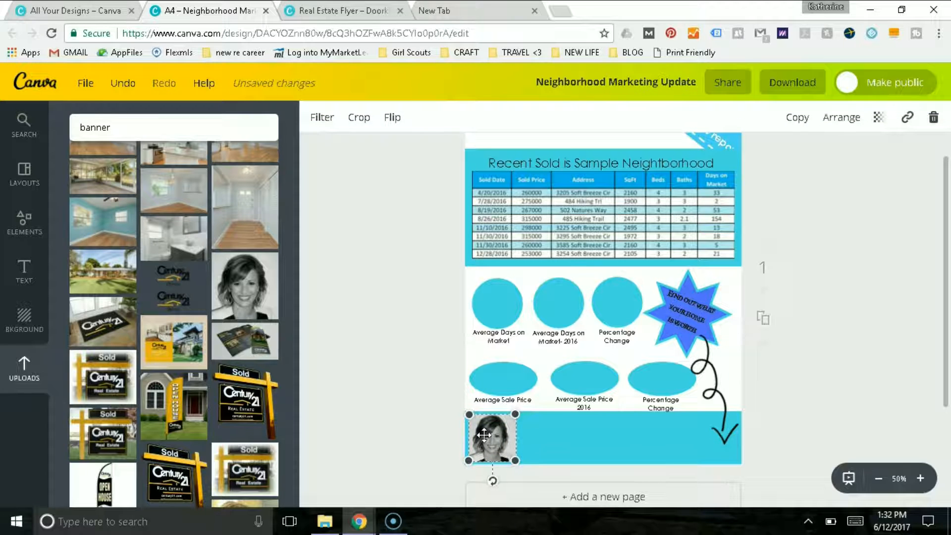
click(417, 375)
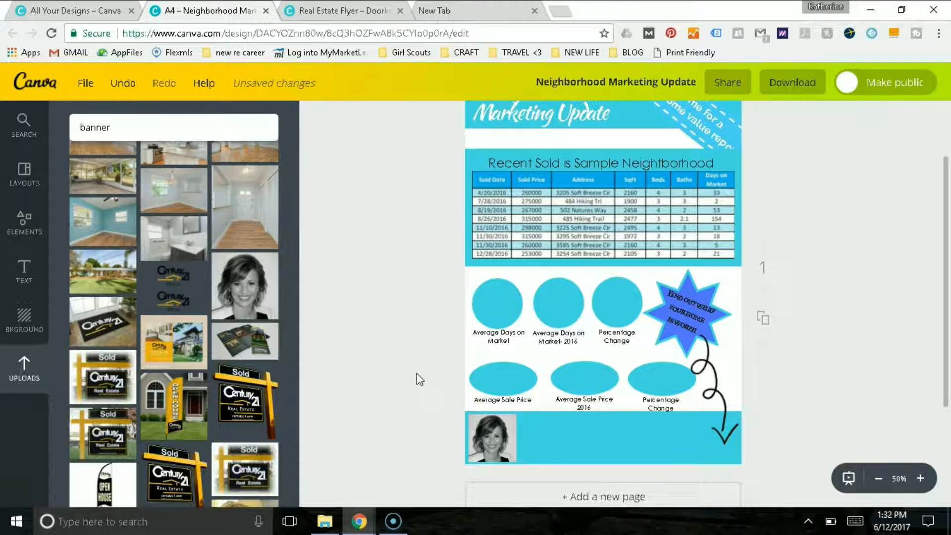
click(446, 10)
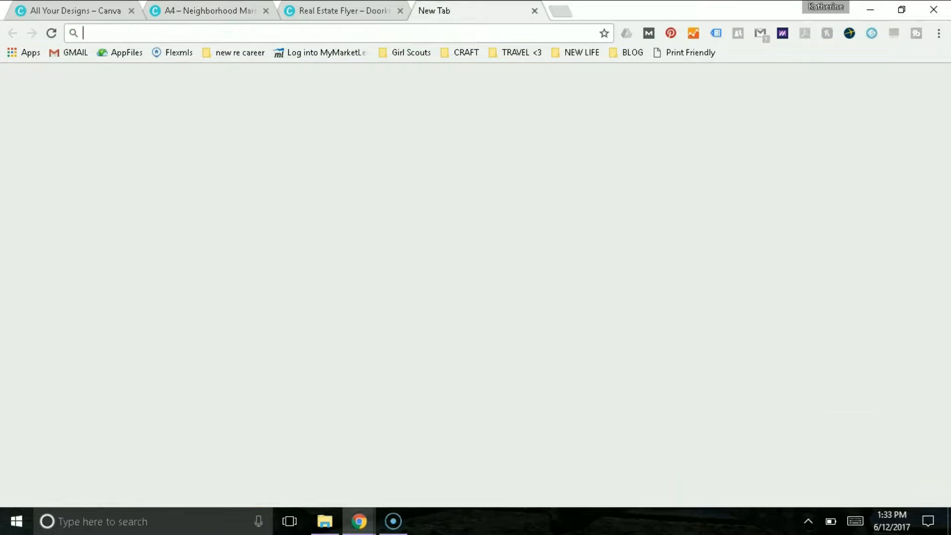
View the finished Real Estate Flyer for reference and close the blank tab
click(404, 10)
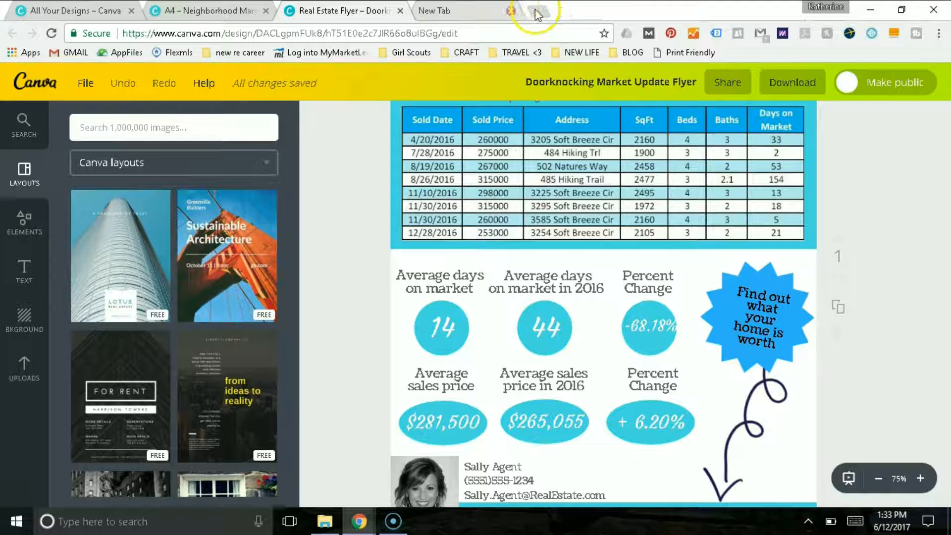
drag(941, 355, 947, 414)
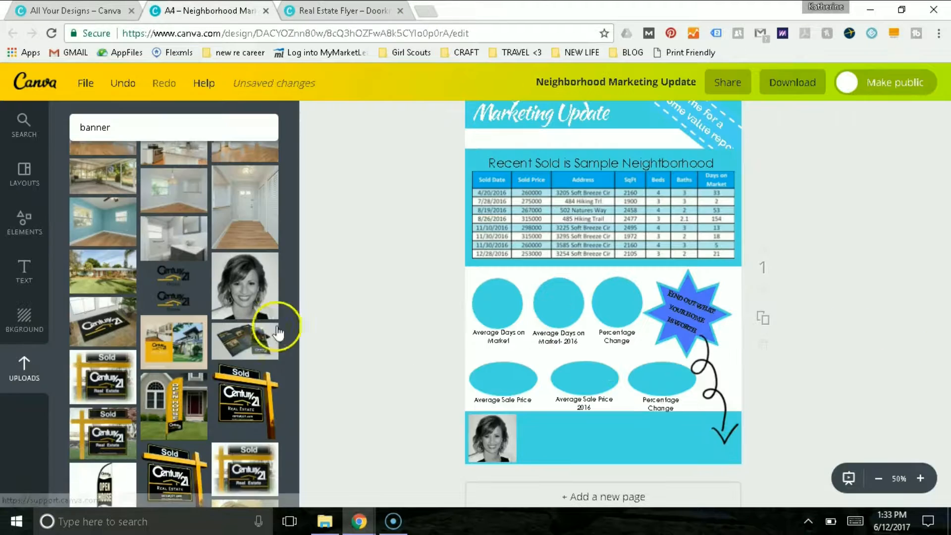
Add a subheading text box and replace its placeholder with the agent's name
click(27, 274)
click(175, 256)
click(586, 279)
click(586, 279)
double_click(587, 279)
drag(584, 279, 653, 279)
click(581, 278)
triple_click(582, 278)
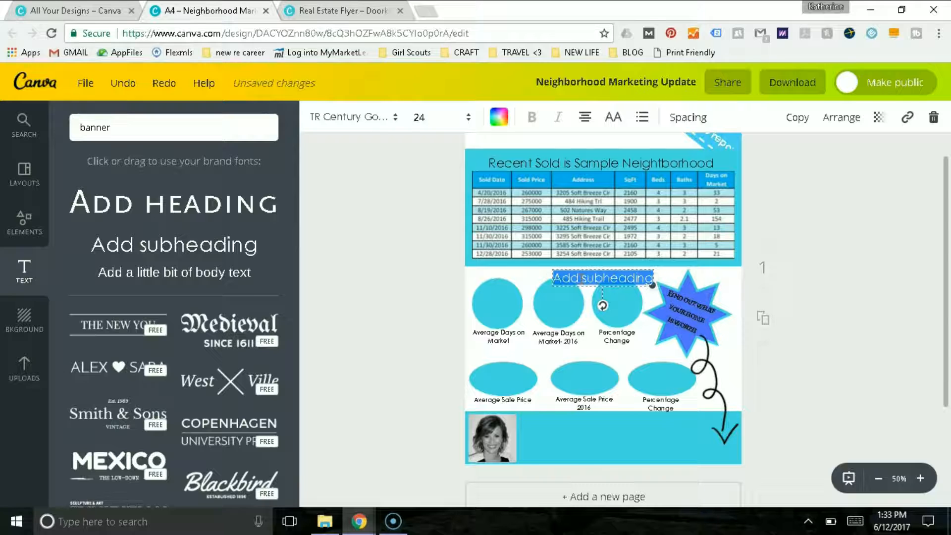
text(Sally Agent)
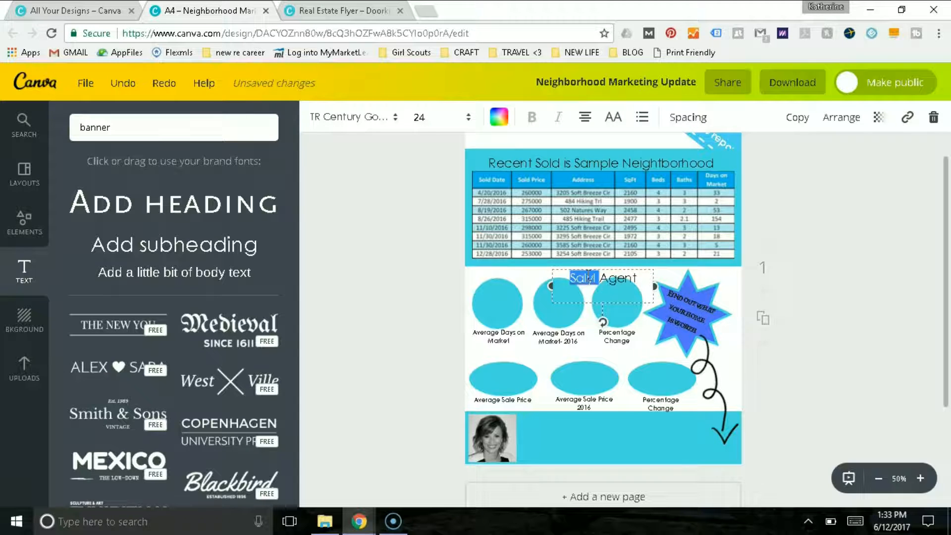
click(649, 279)
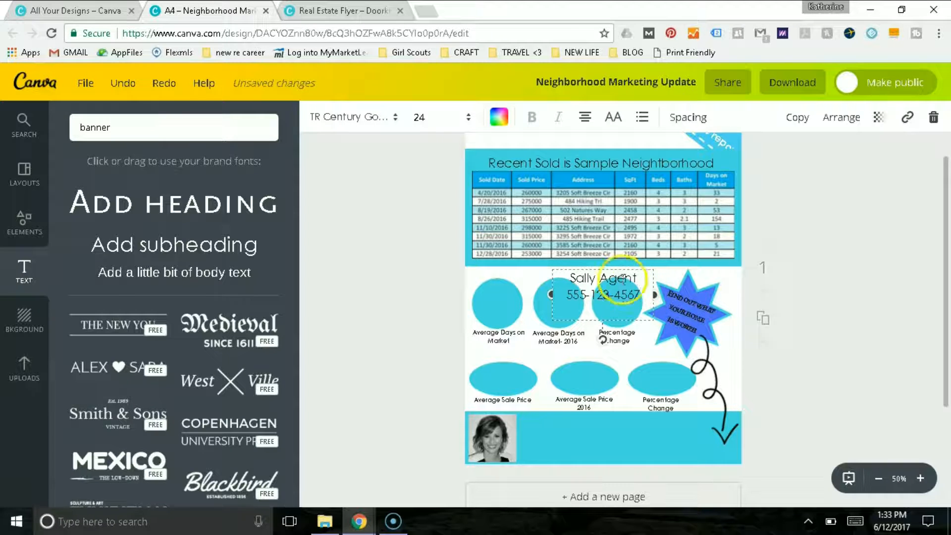
Move the contact text into the footer and correct the e-mail domain to realtor.com
drag(616, 268, 570, 409)
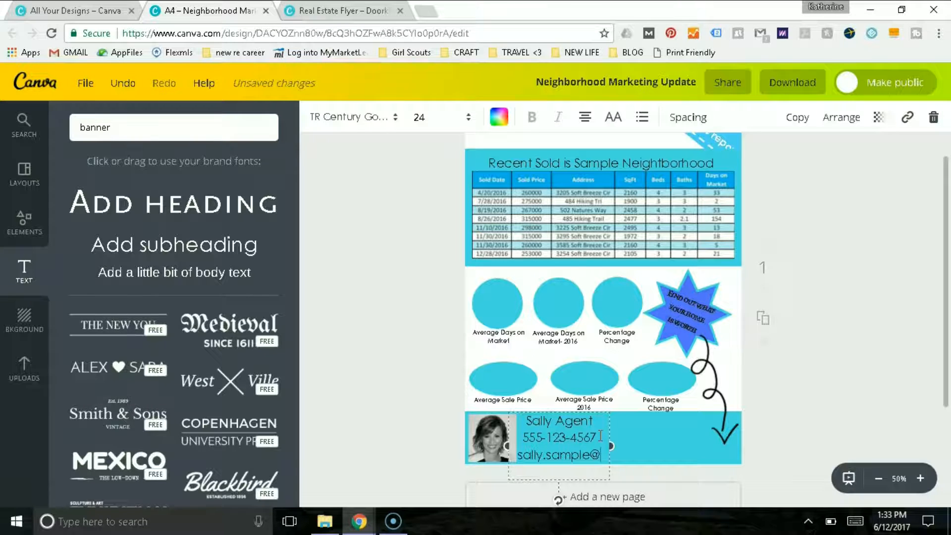
text(main)
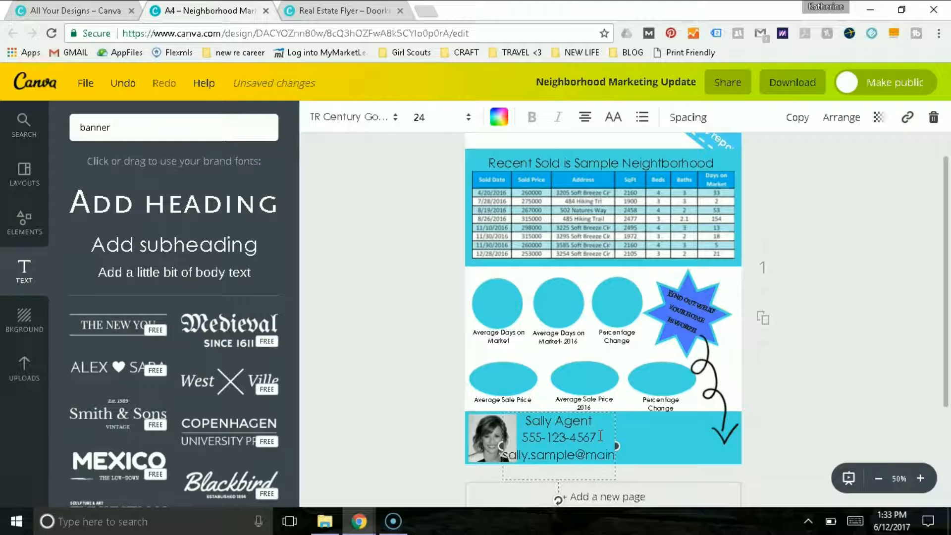
key(BackSpace)
key(BackSpace)
key(BackSpace)
key(BackSpace)
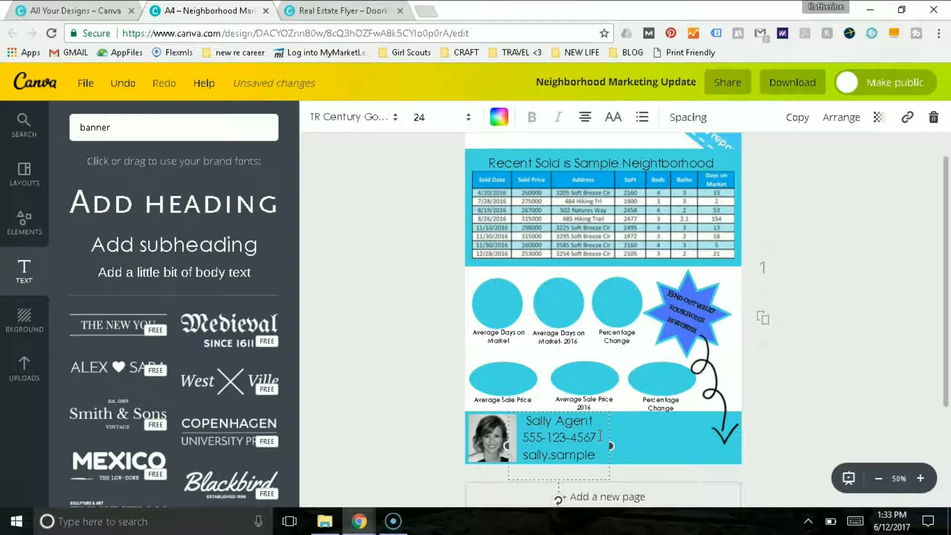
text(realtor)
click(571, 452)
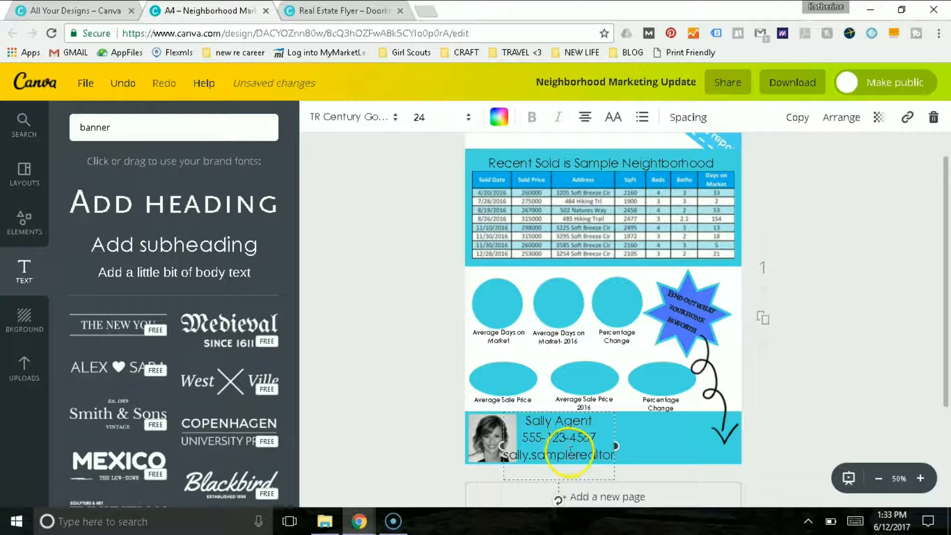
text(@)
click(605, 469)
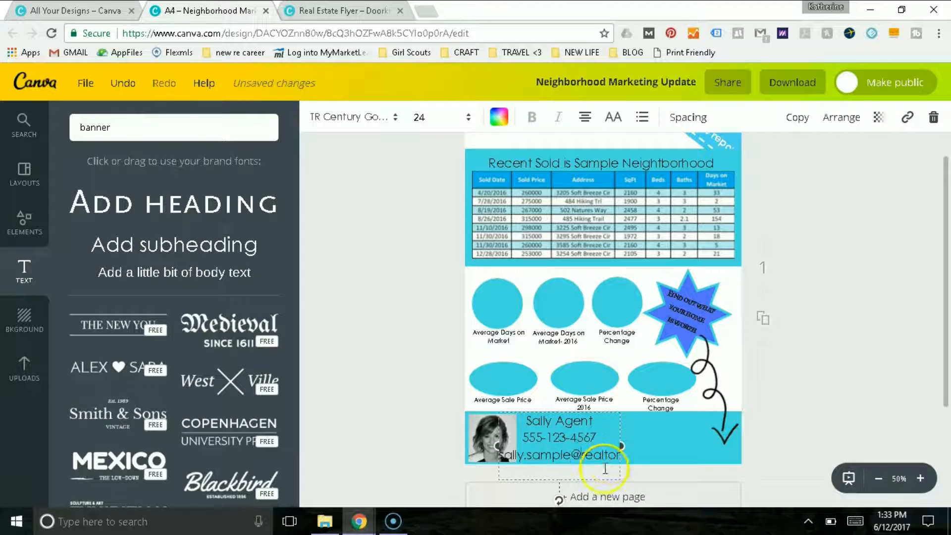
text(com)
Make the three contact lines left-aligned at size 12 and place them beside the agent photo
click(537, 419)
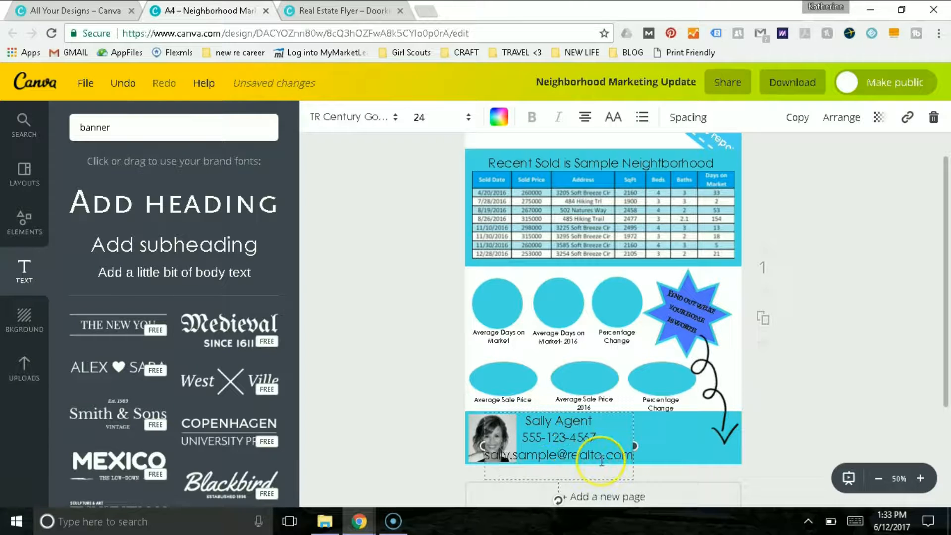
drag(511, 411, 627, 460)
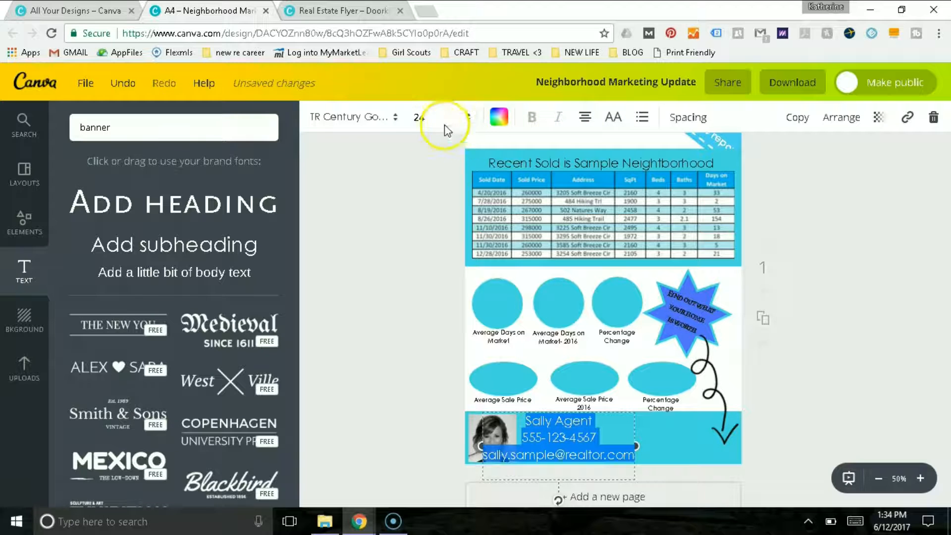
click(593, 124)
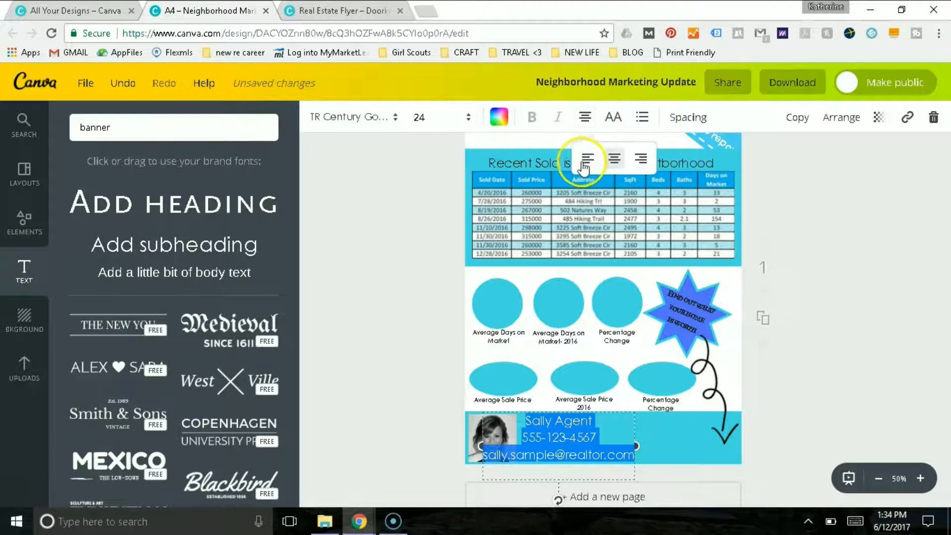
click(588, 159)
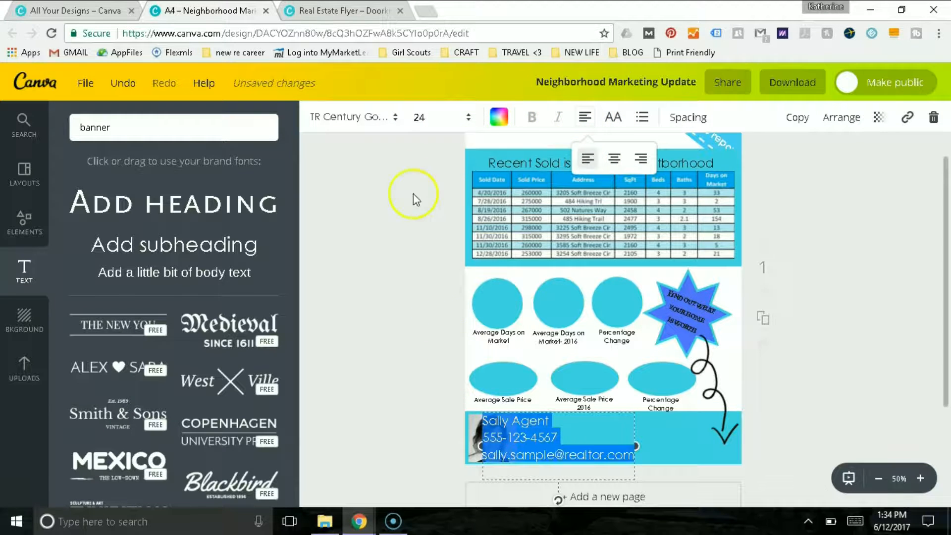
click(425, 118)
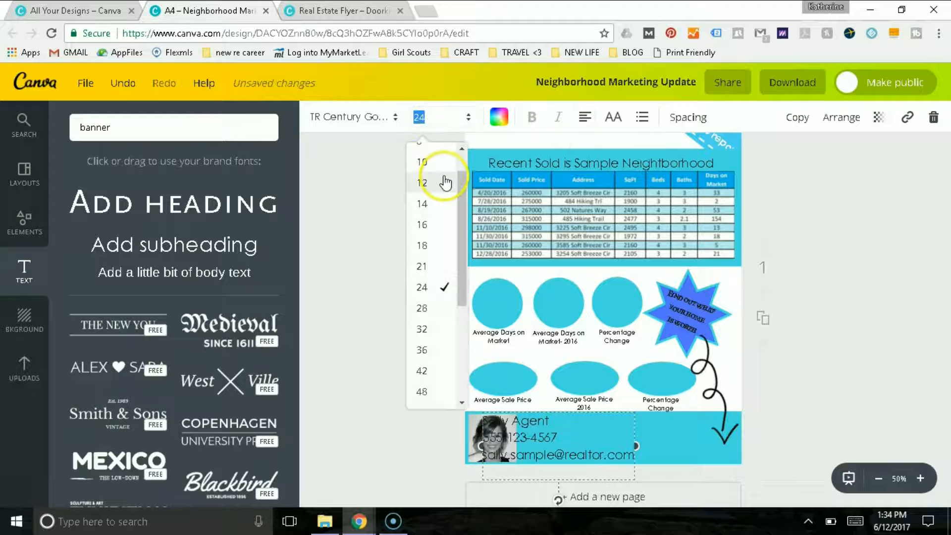
click(446, 183)
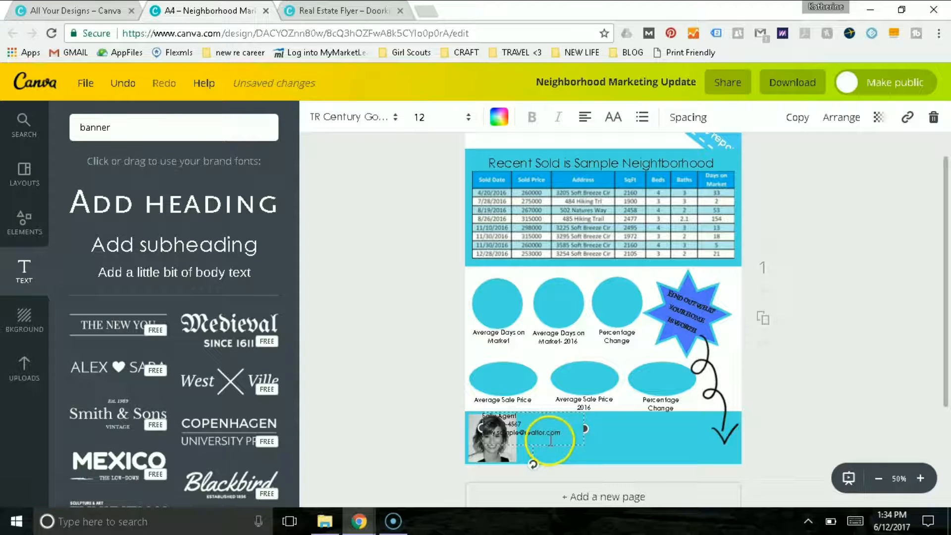
drag(550, 445, 584, 448)
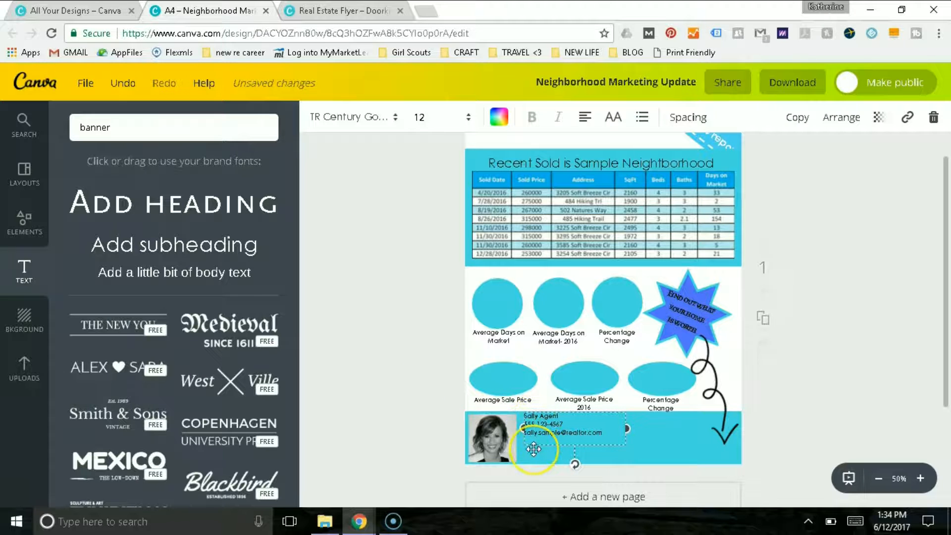
drag(534, 449, 535, 449)
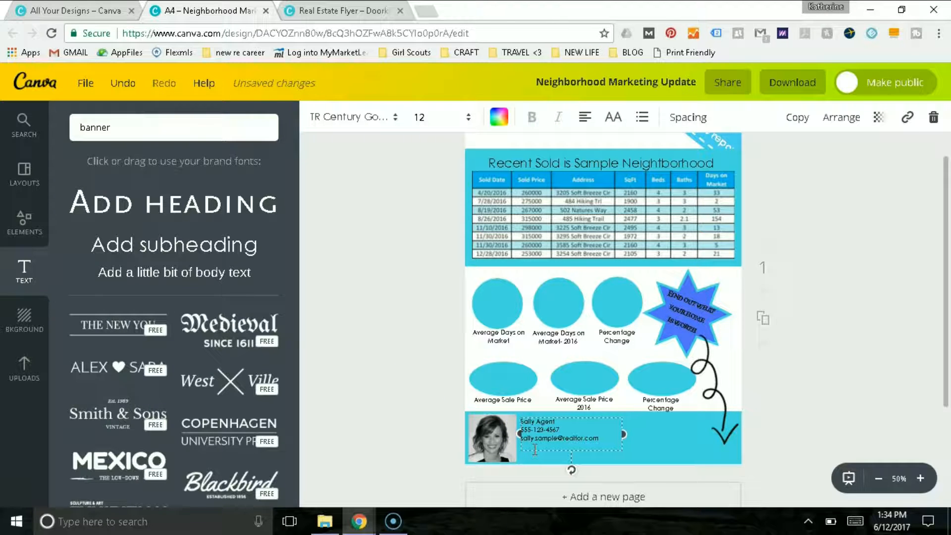
click(429, 370)
Add a heading reading REALESTATE.COM/SELL and position it along the teal footer
click(161, 205)
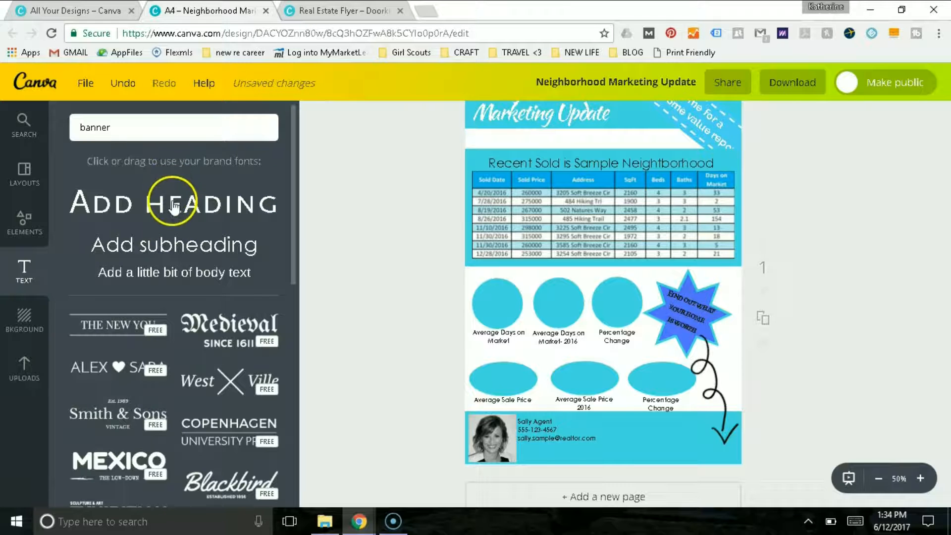
click(603, 290)
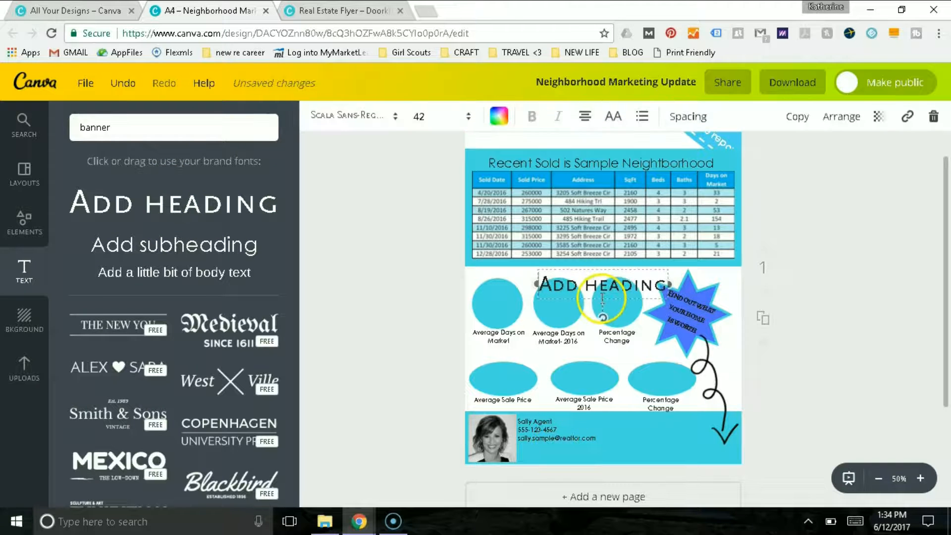
click(604, 290)
text(WWW.REALT)
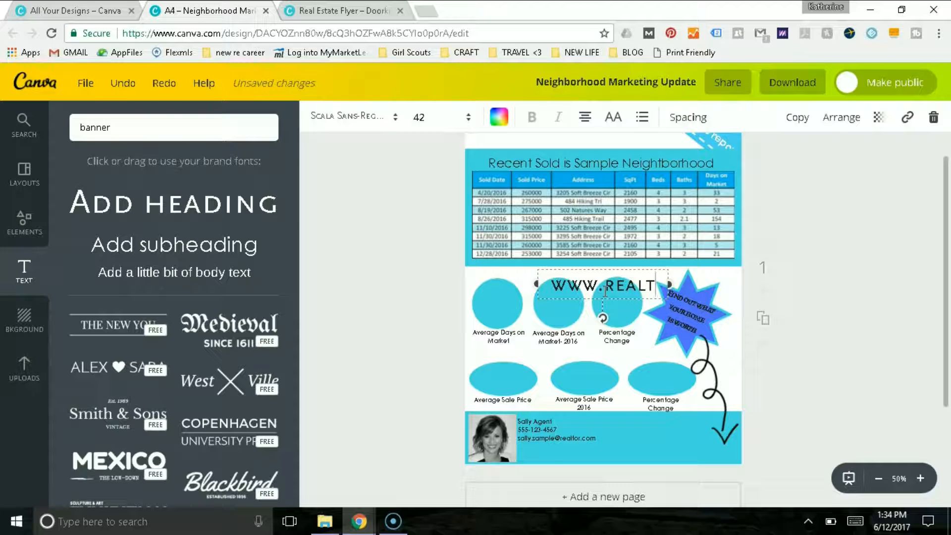
key(BackSpace)
text(ESTATE.COM/SELL)
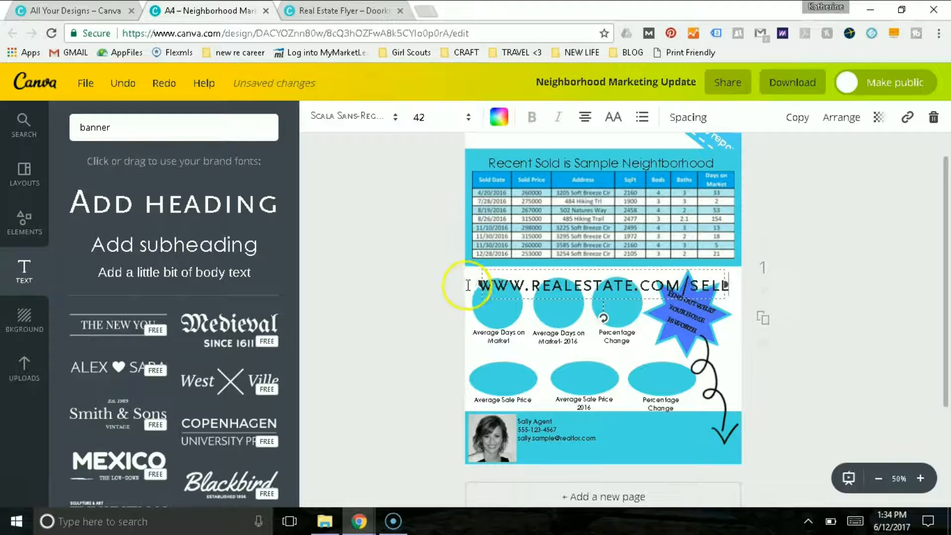
drag(541, 270, 540, 450)
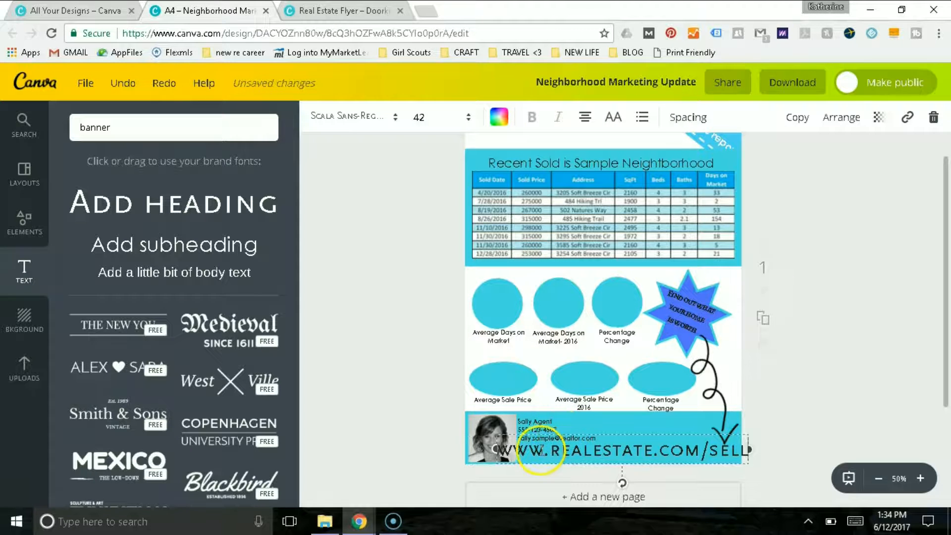
key(BackSpace)
key(BackSpace)
key(BackSpace)
key(BackSpace)
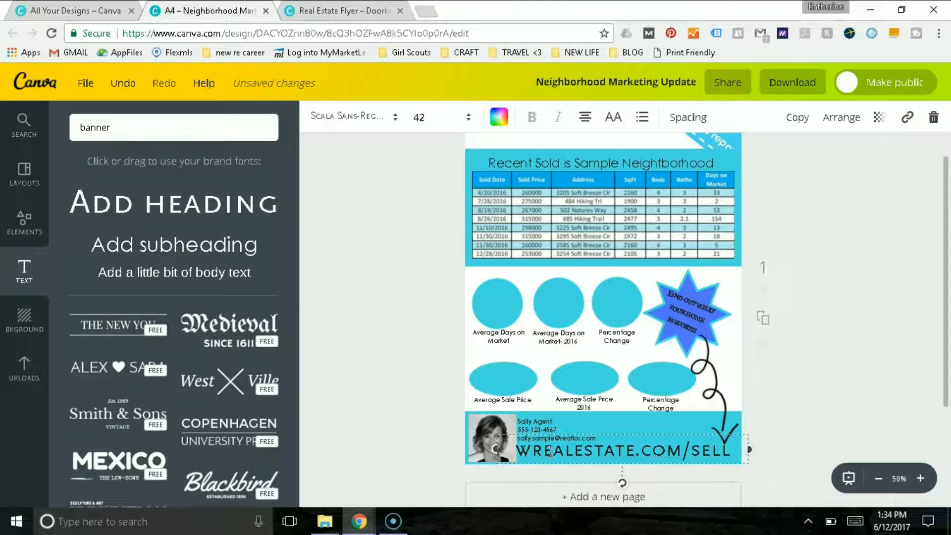
drag(655, 448, 659, 452)
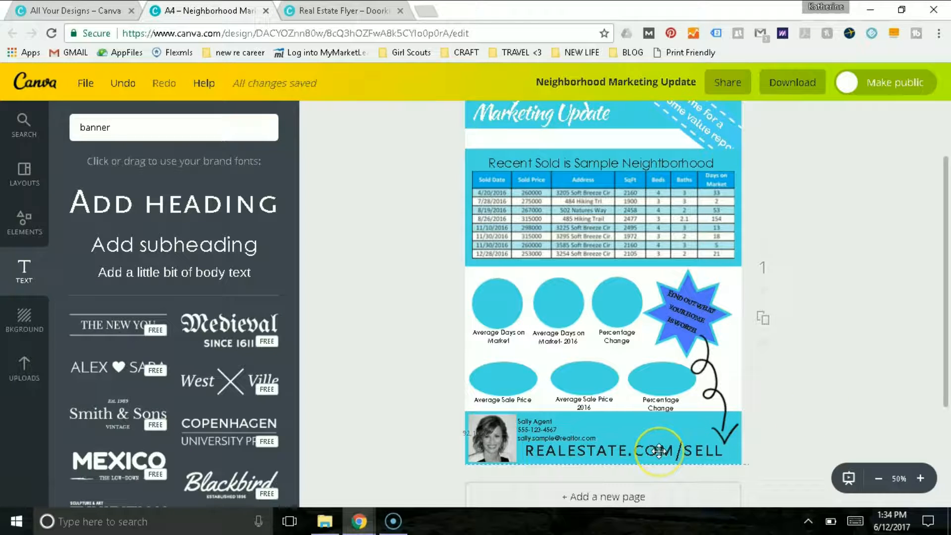
click(861, 378)
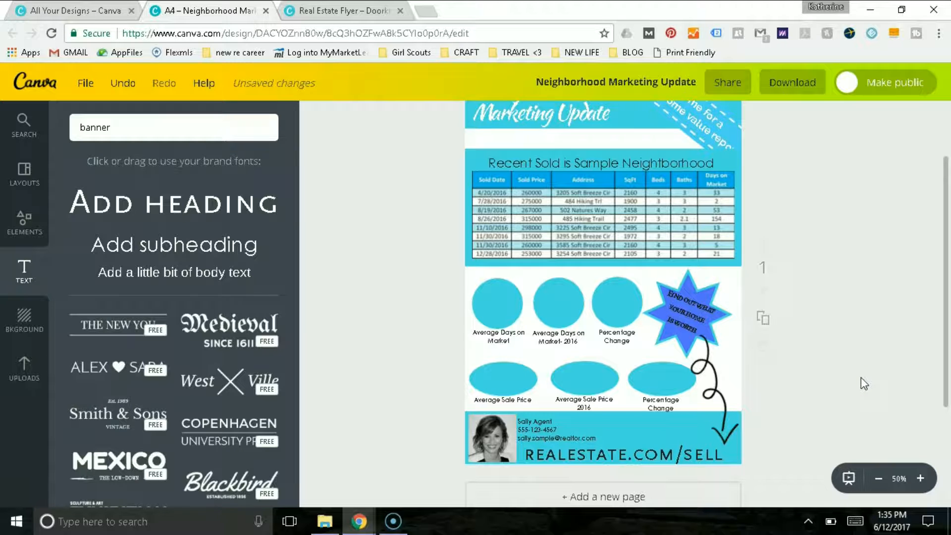
Nudge the curly arrow slightly up and shift the Percentage Change oval slightly left
drag(665, 386, 653, 371)
click(886, 326)
click(657, 378)
click(887, 368)
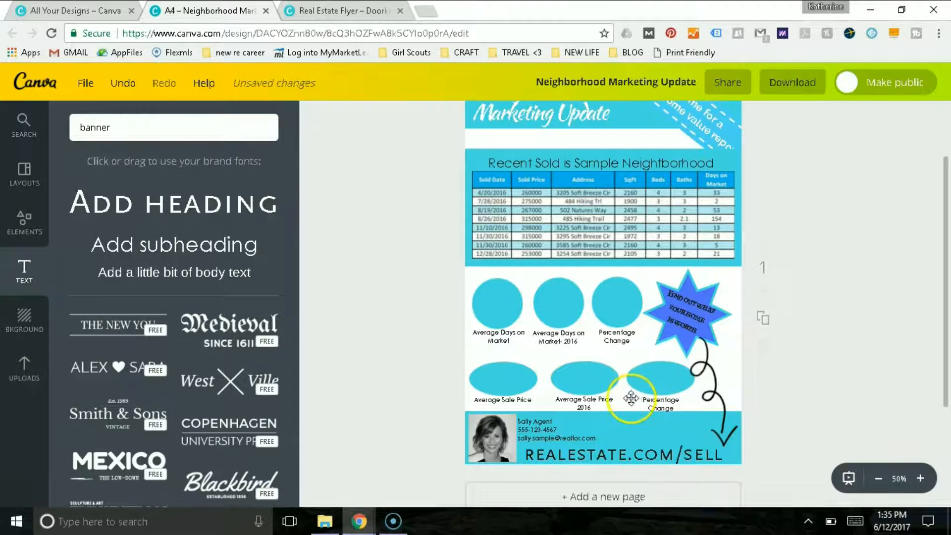
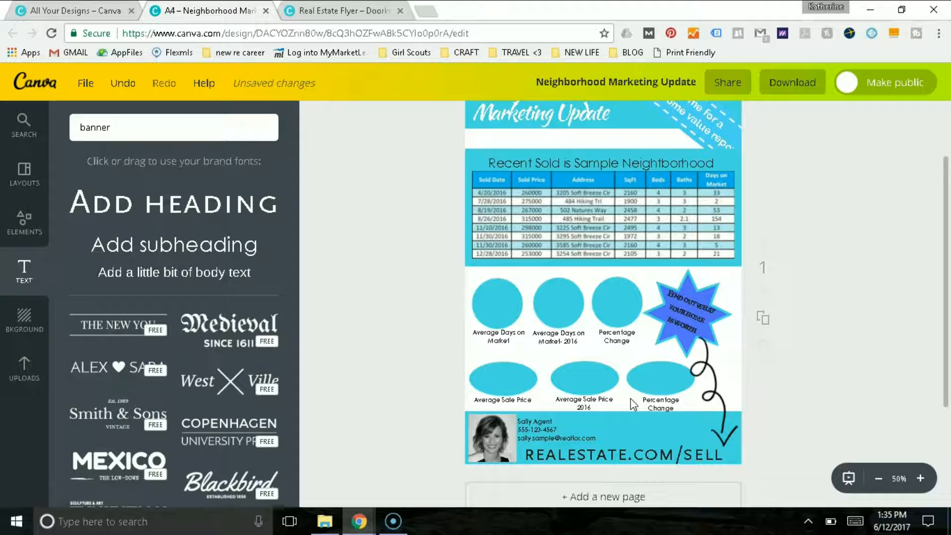
Set the free home value report banner's text to font size 18
drag(949, 311, 932, 269)
drag(711, 172, 707, 166)
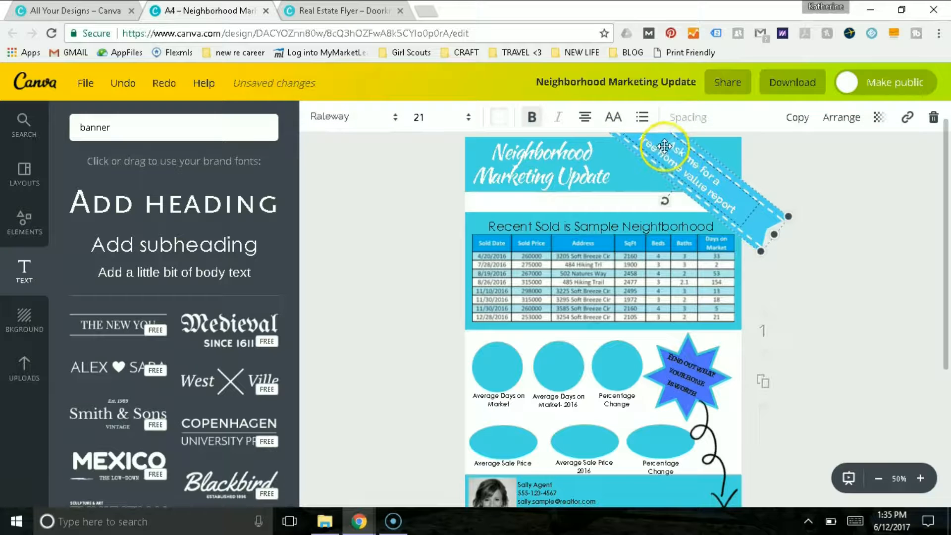
click(464, 124)
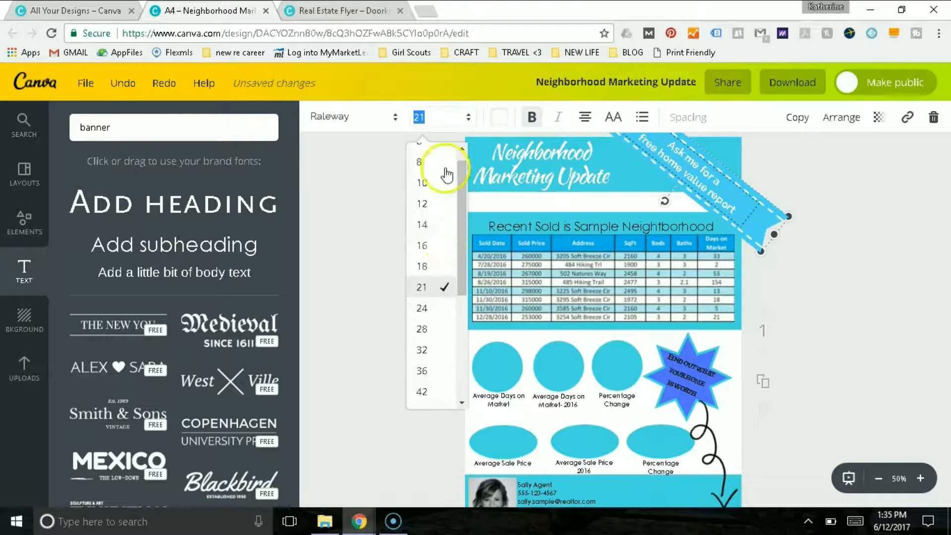
click(443, 267)
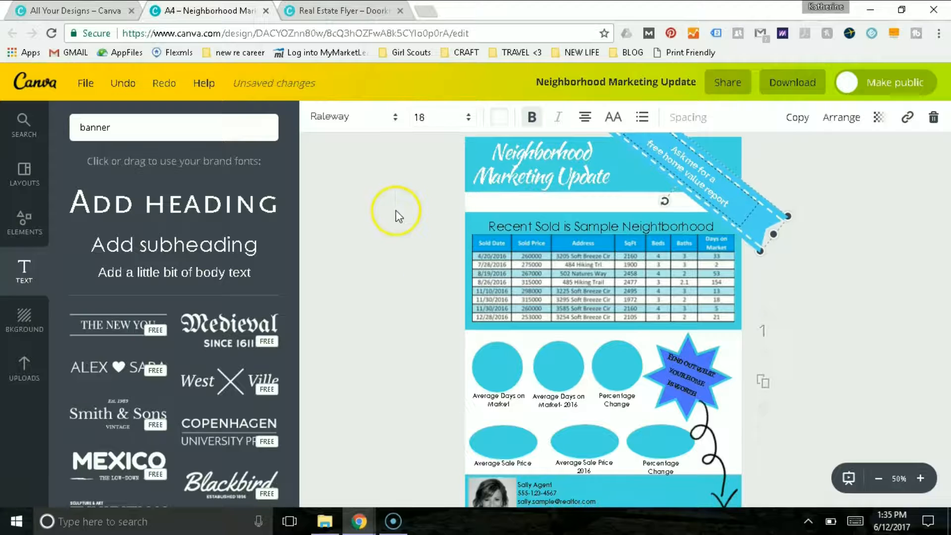
click(806, 205)
Drag the banner back into the page's top-right corner
drag(722, 195, 735, 193)
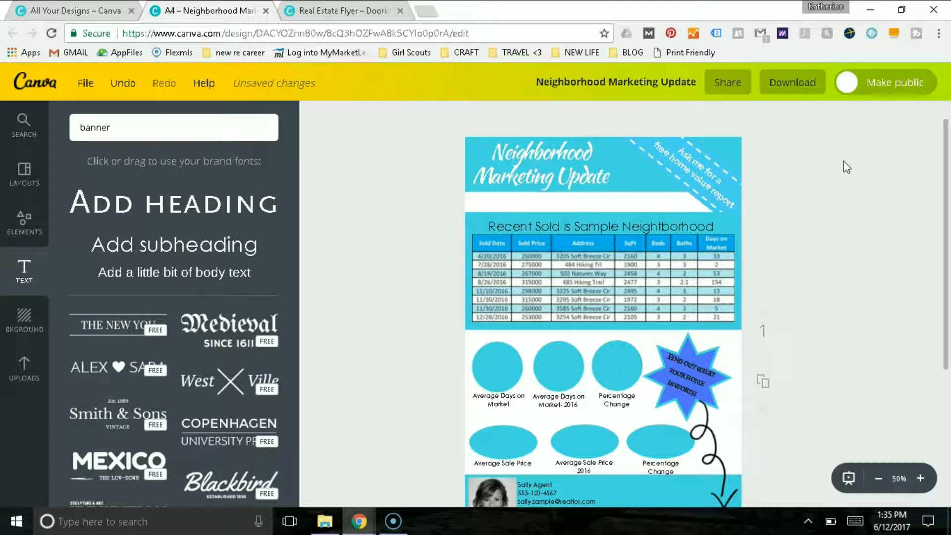
click(947, 156)
drag(946, 158, 946, 178)
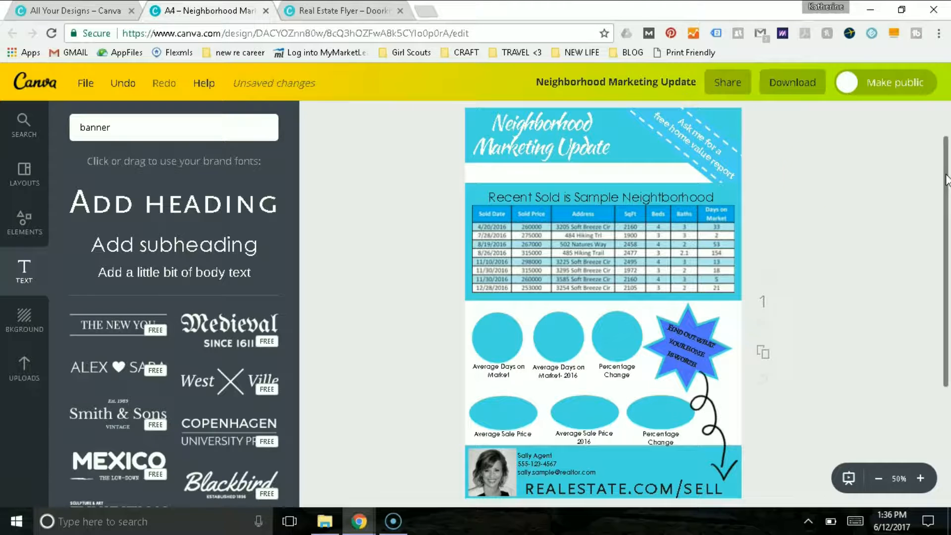
Nudge the Recent Sold is Sample Neighborhood title slightly upward
click(636, 194)
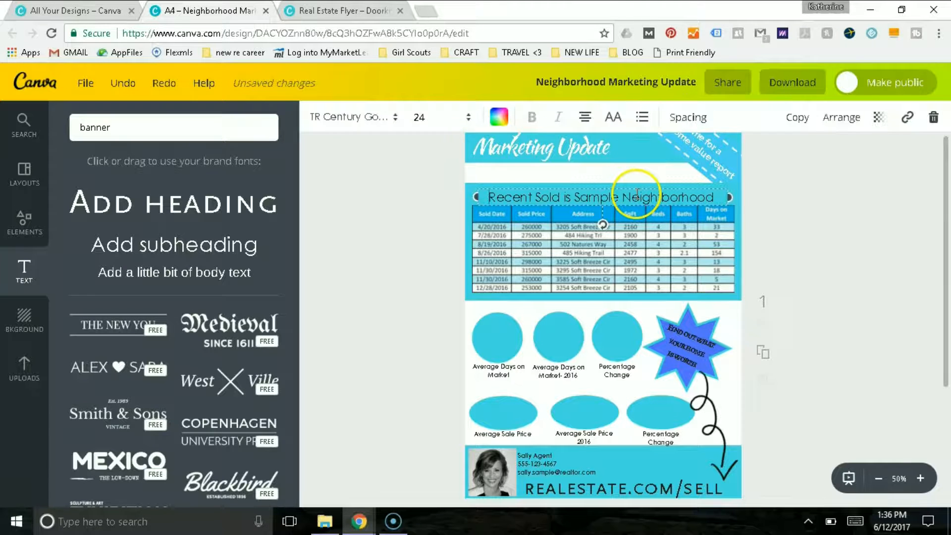
drag(632, 195, 633, 192)
click(431, 203)
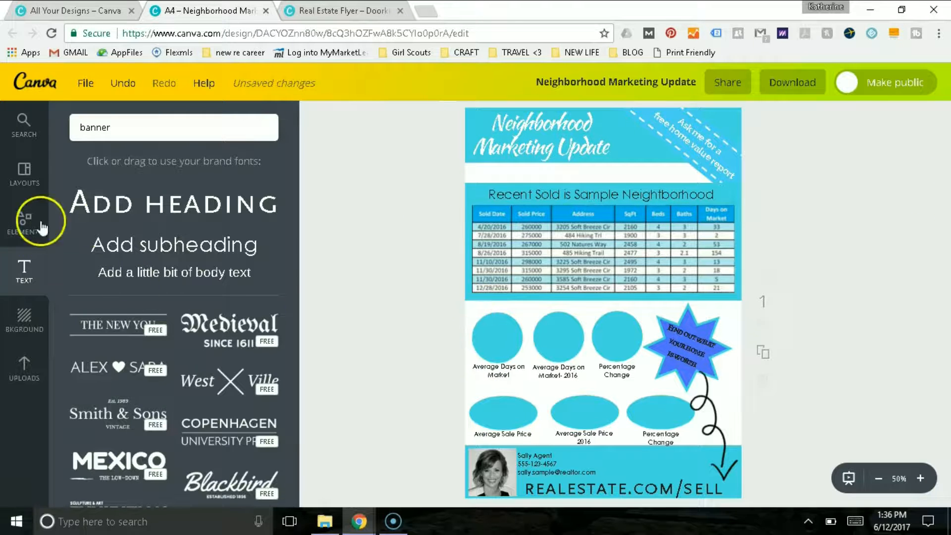
Add a heading reading 34 and place it on the Average Days on Market circle
drag(74, 198, 497, 350)
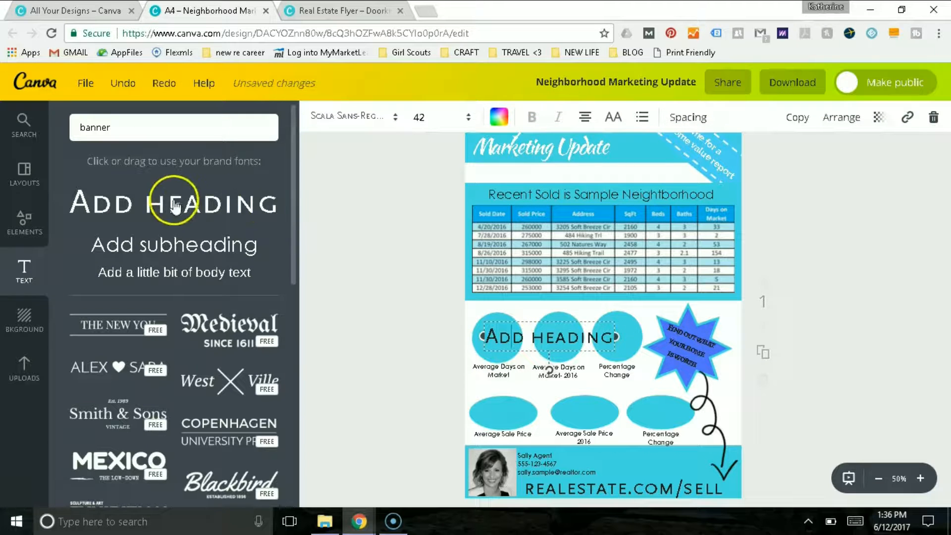
triple_click(531, 339)
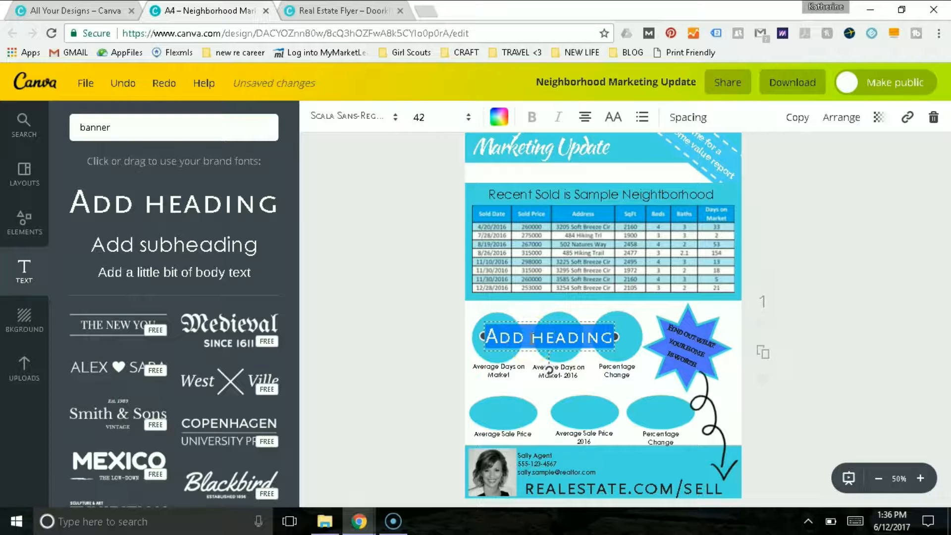
text(34)
click(484, 318)
drag(484, 318, 487, 317)
click(358, 264)
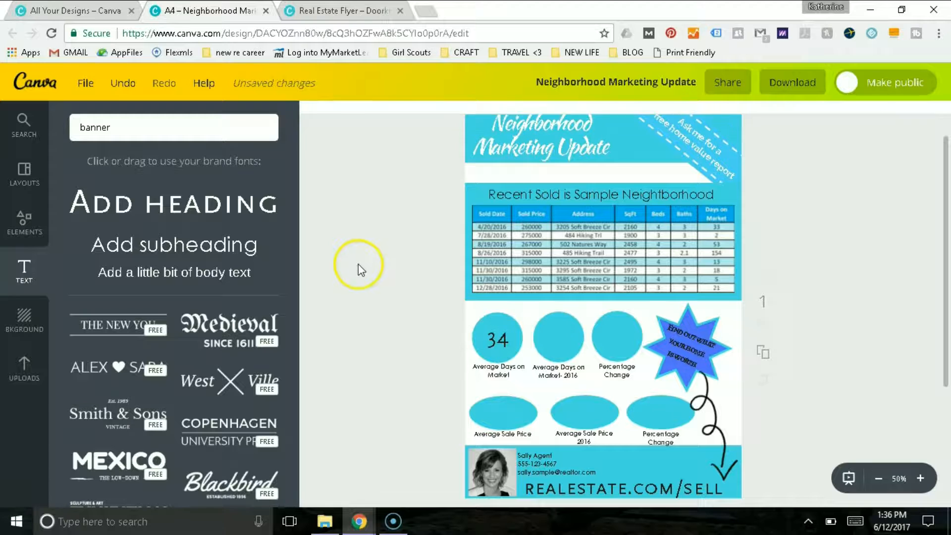
Duplicate the 34 onto the 2016 circle and change it to 50
click(500, 338)
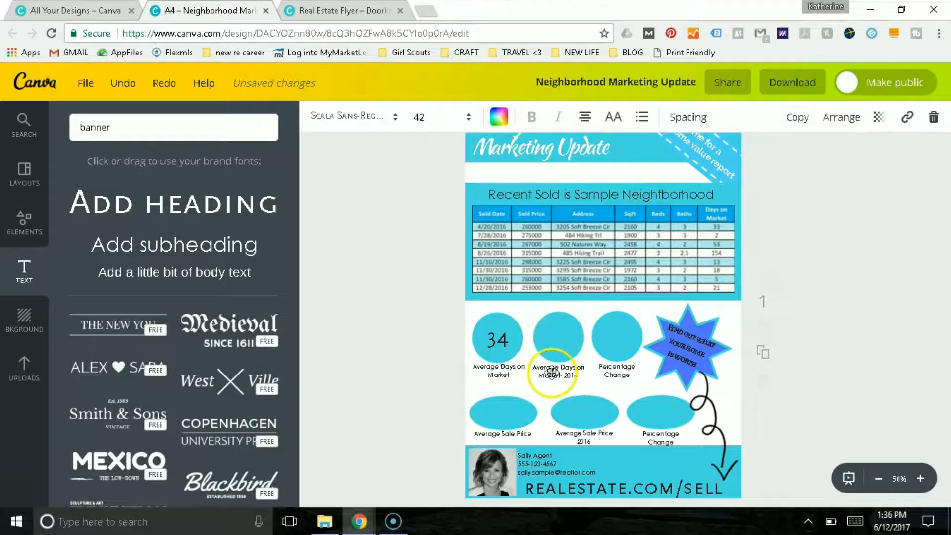
click(448, 344)
drag(448, 344, 560, 338)
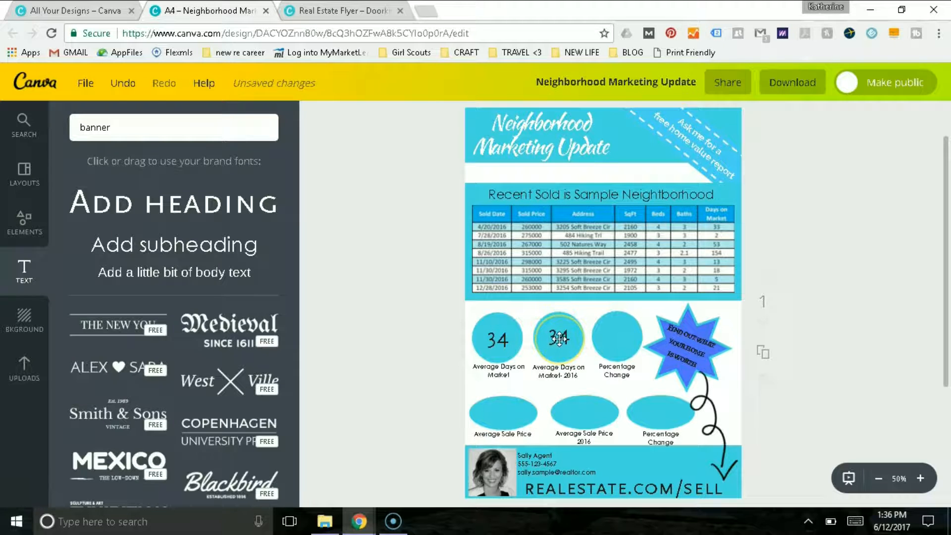
click(560, 339)
click(569, 340)
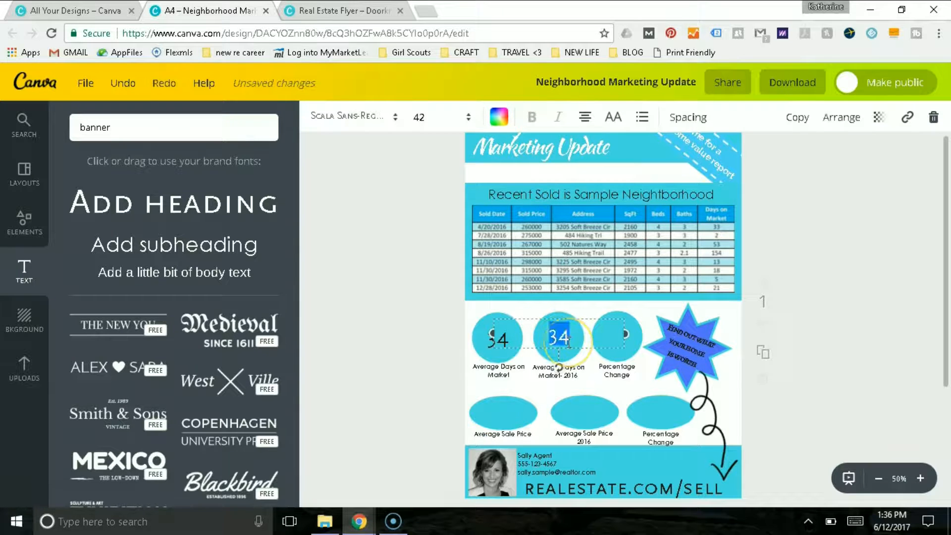
text(5)
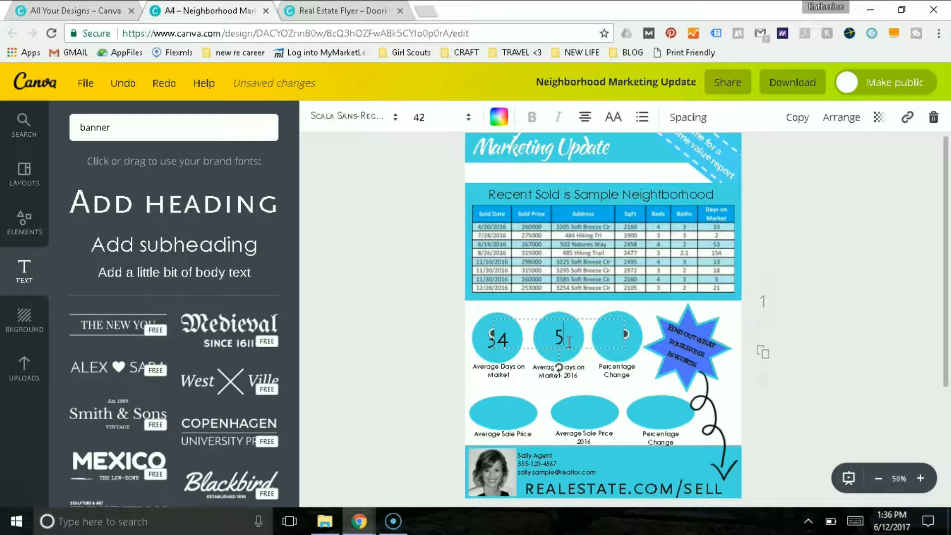
text(0)
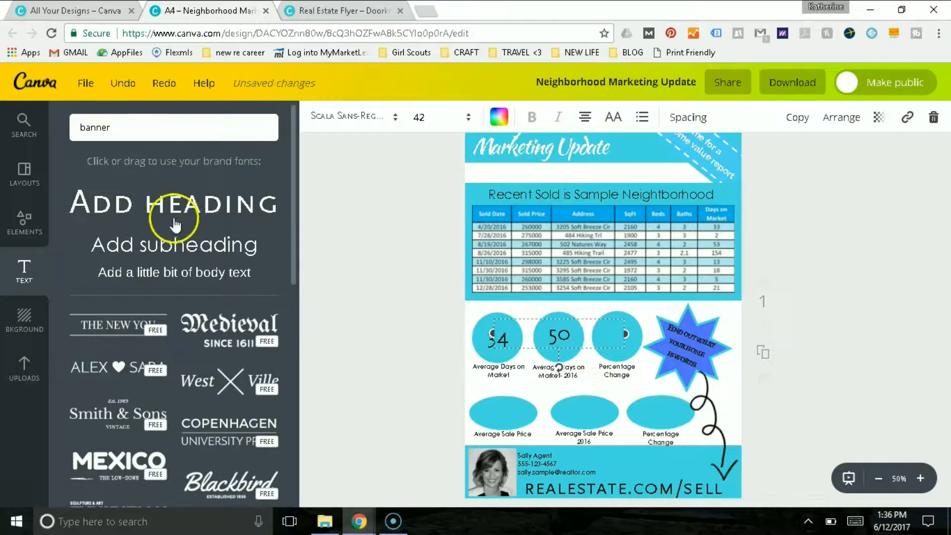
click(848, 478)
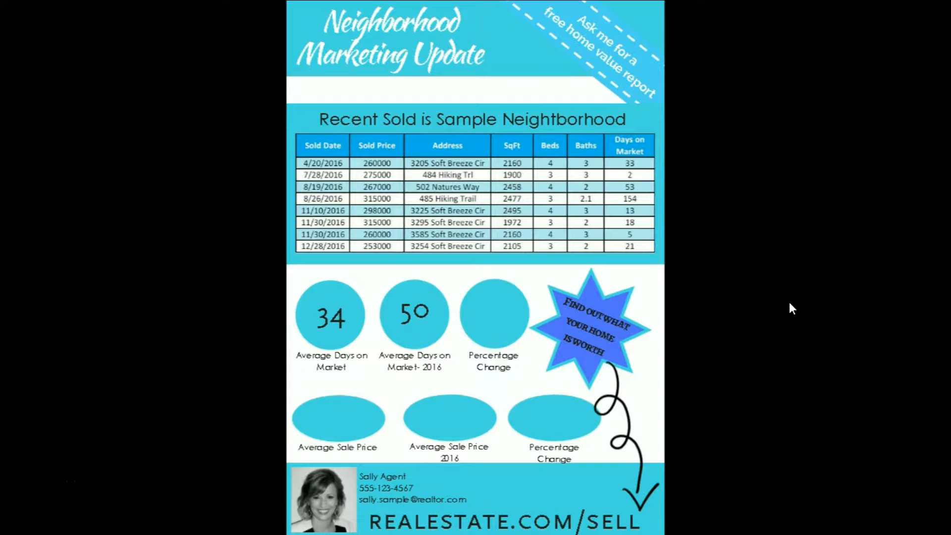
key(Escape)
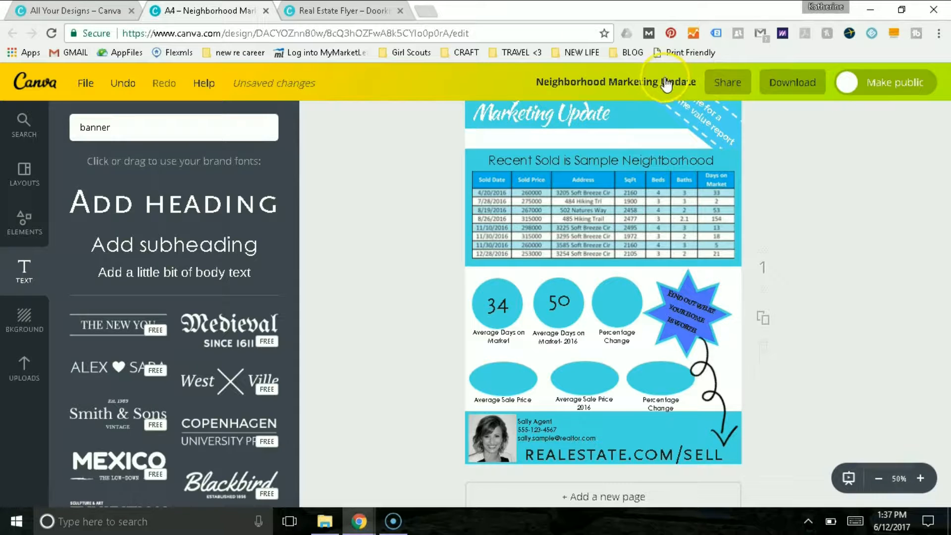
Edit and confirm the design's title in the top bar
click(666, 83)
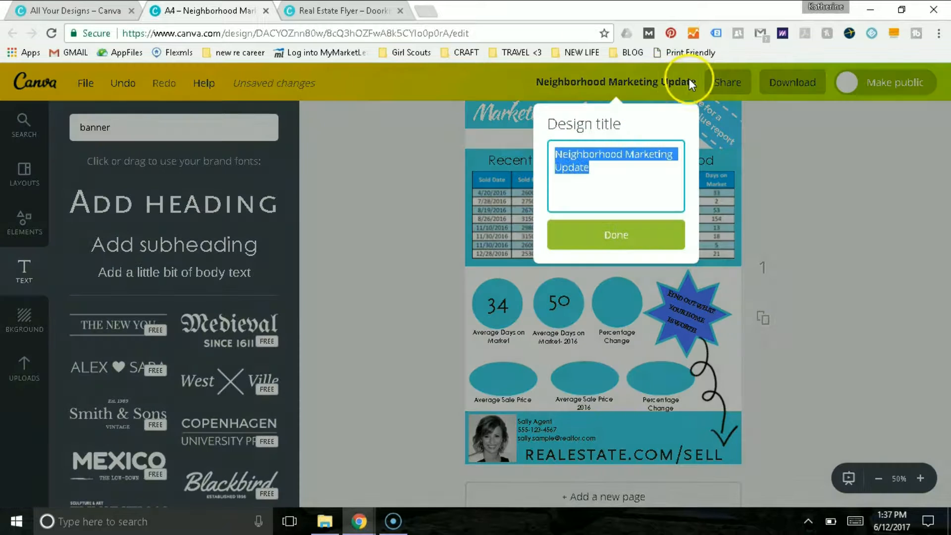
click(610, 185)
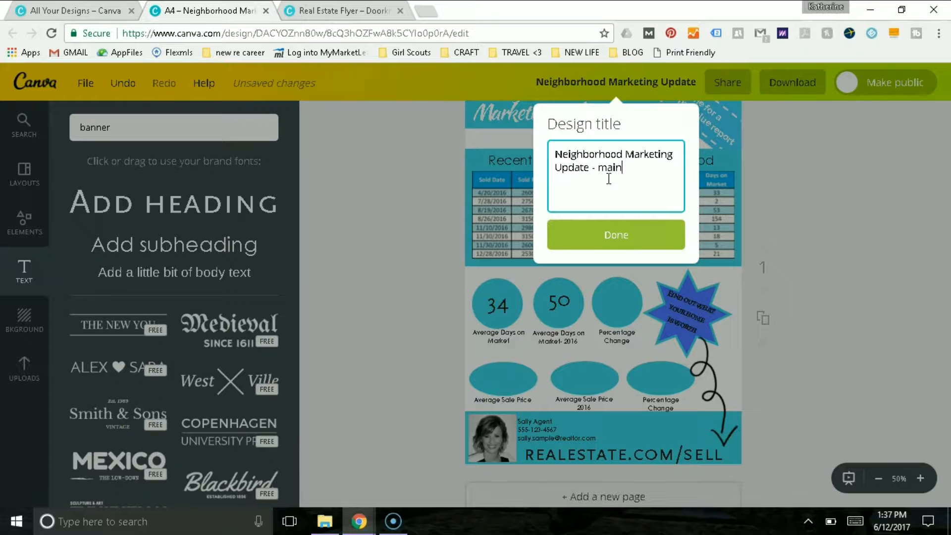
click(633, 232)
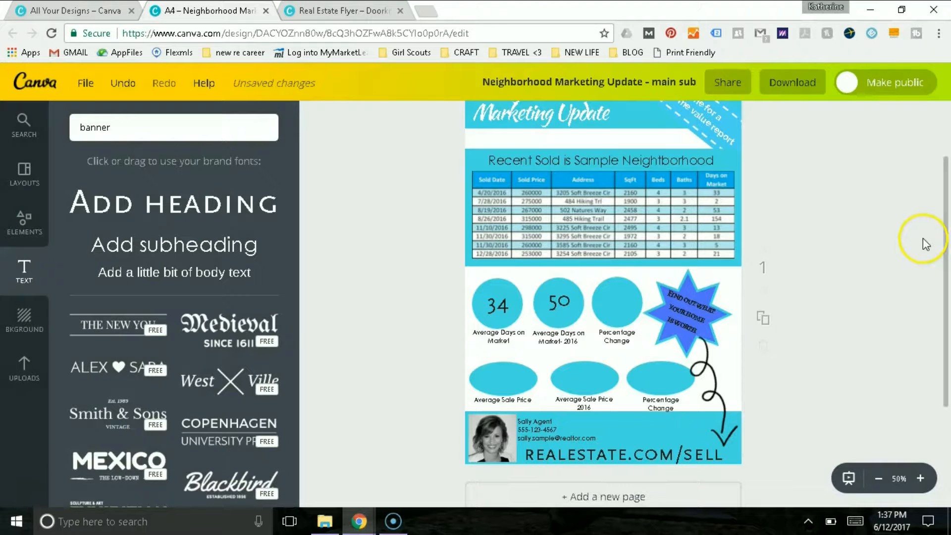
mouse_move(948, 272)
mouse_down()
mouse_move(941, 206)
mouse_move(945, 254)
mouse_up()
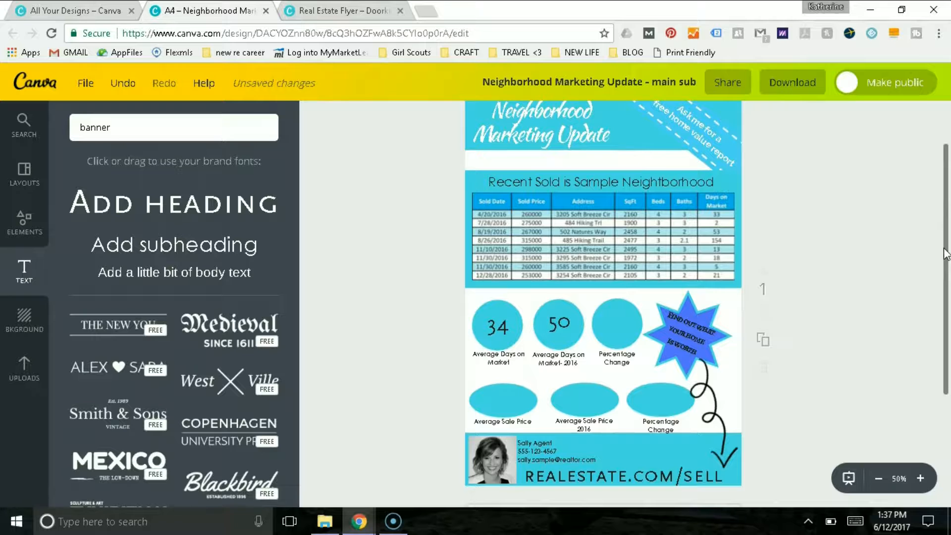
Change the heading to Neighborhood Market Update, moving Market Update to a second line
click(544, 135)
key(BackSpace)
key(BackSpace)
key(BackSpace)
key(BackSpace)
key(BackSpace)
key(BackSpace)
key(BackSpace)
key(BackSpace)
key(BackSpace)
key(BackSpace)
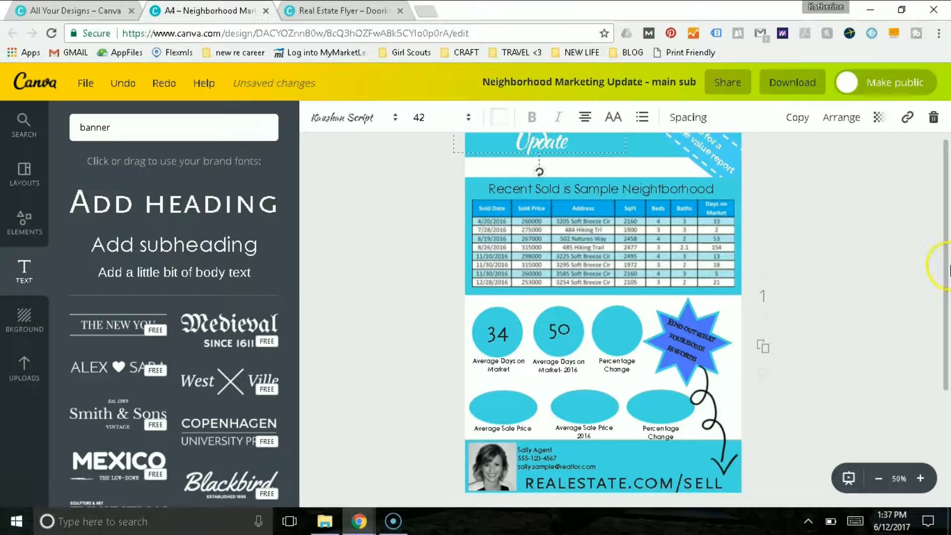
scroll(937, 255, up, 2)
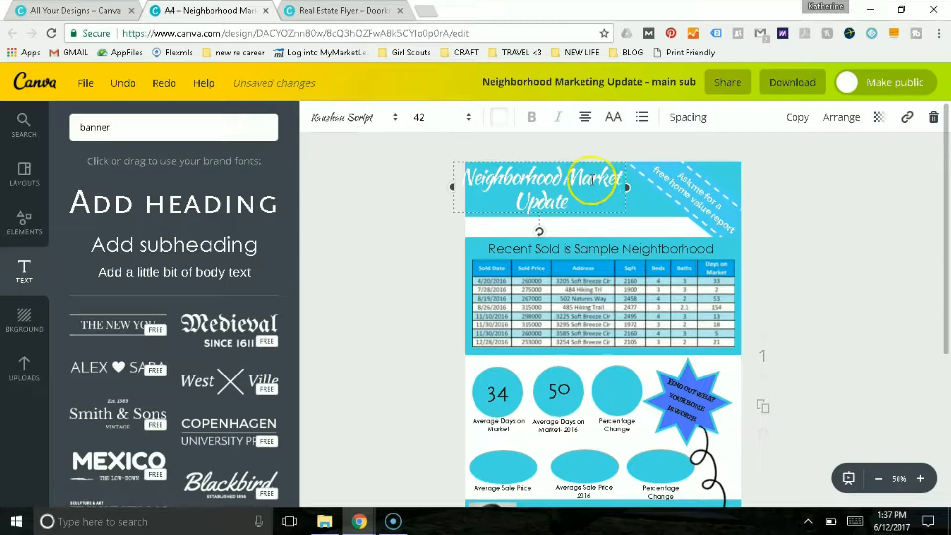
click(568, 181)
key(Return)
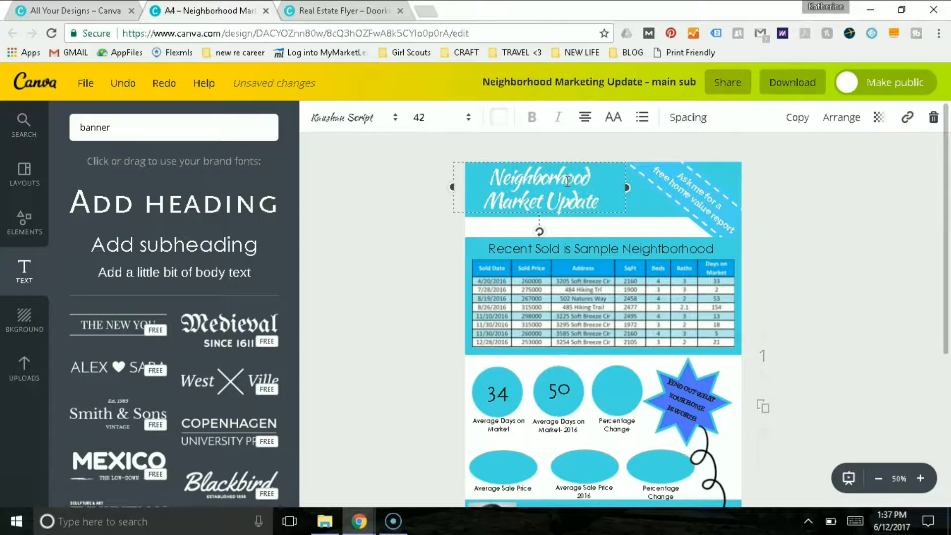
click(869, 205)
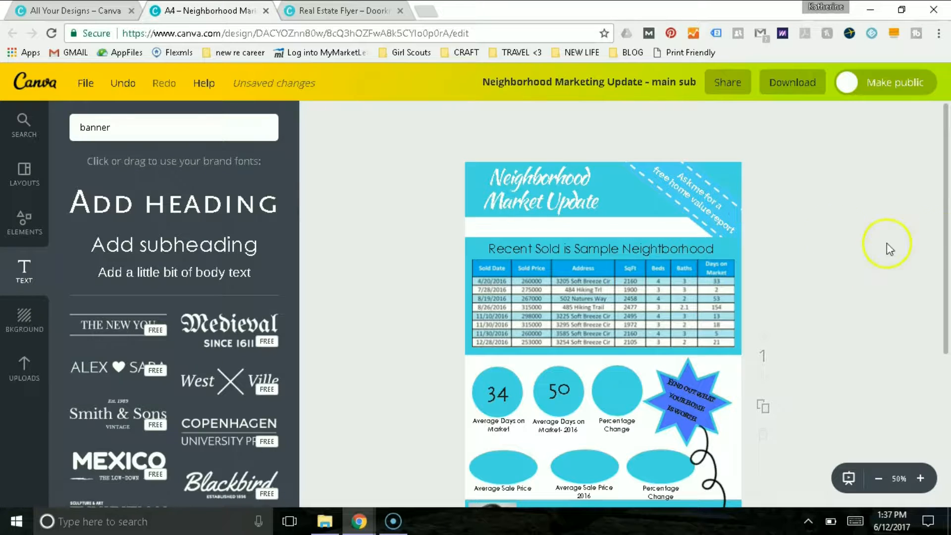
drag(946, 222, 944, 288)
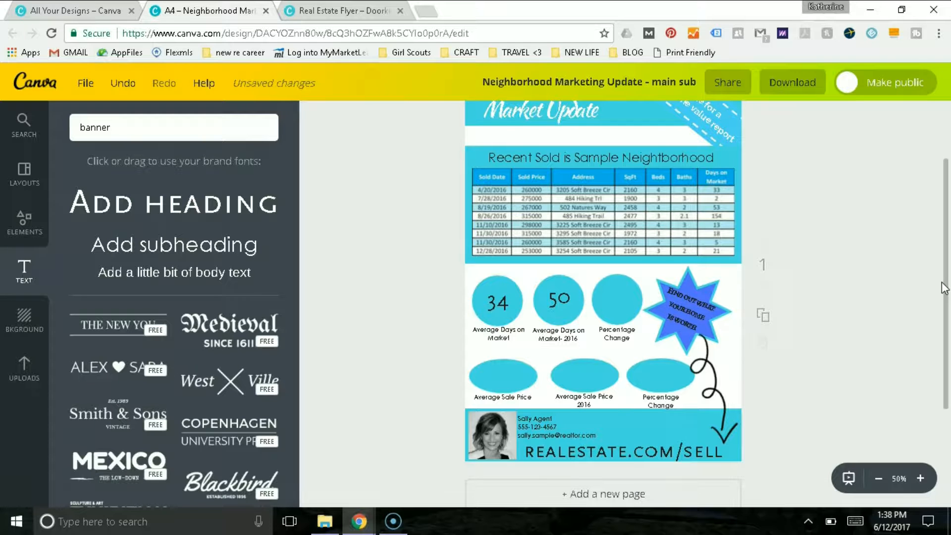
Delete the stray 't' in Neighborhood in the Recent Sold heading
click(664, 157)
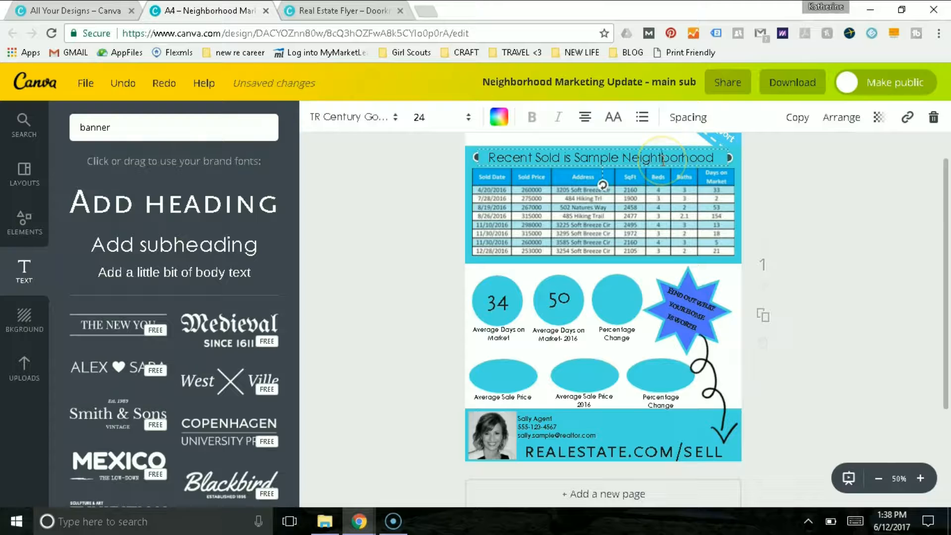
key(BackSpace)
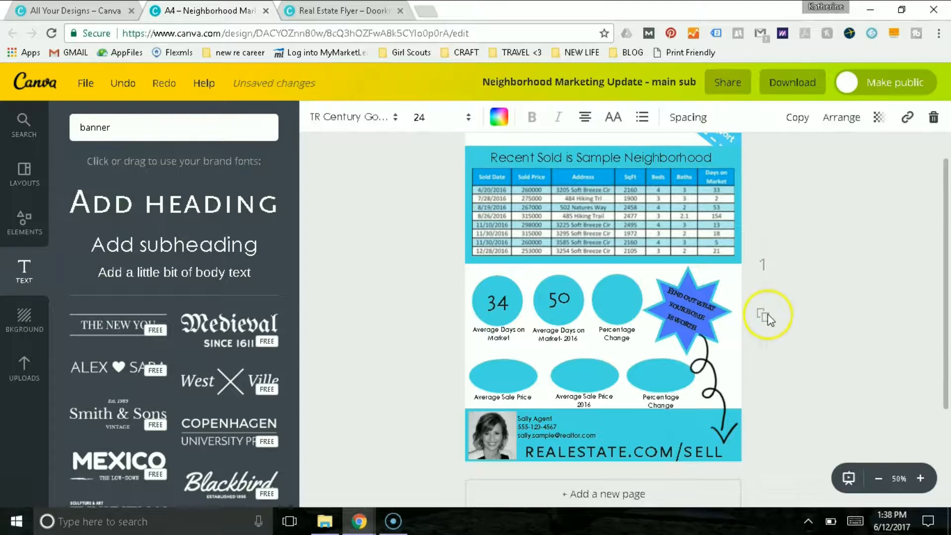
click(767, 292)
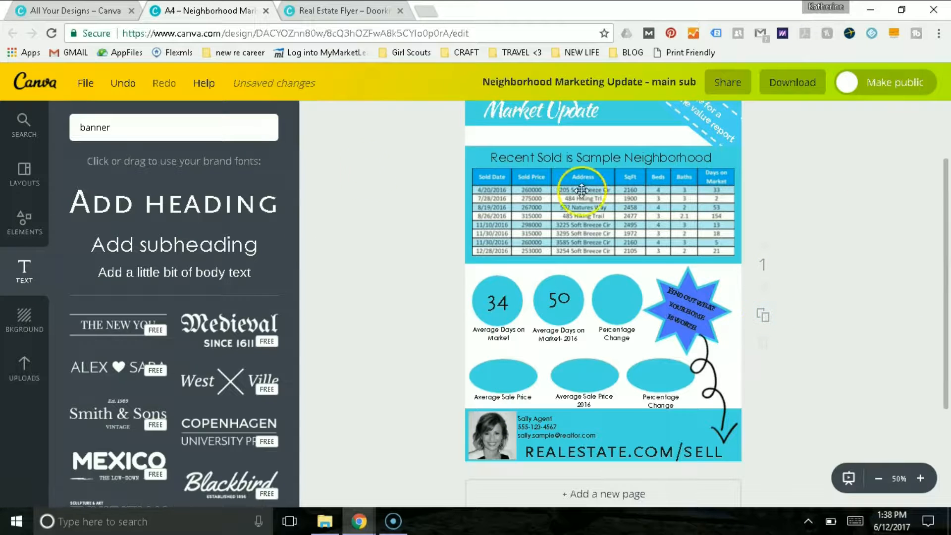
Duplicate page 1 and select the sales table on the new page 2
click(765, 317)
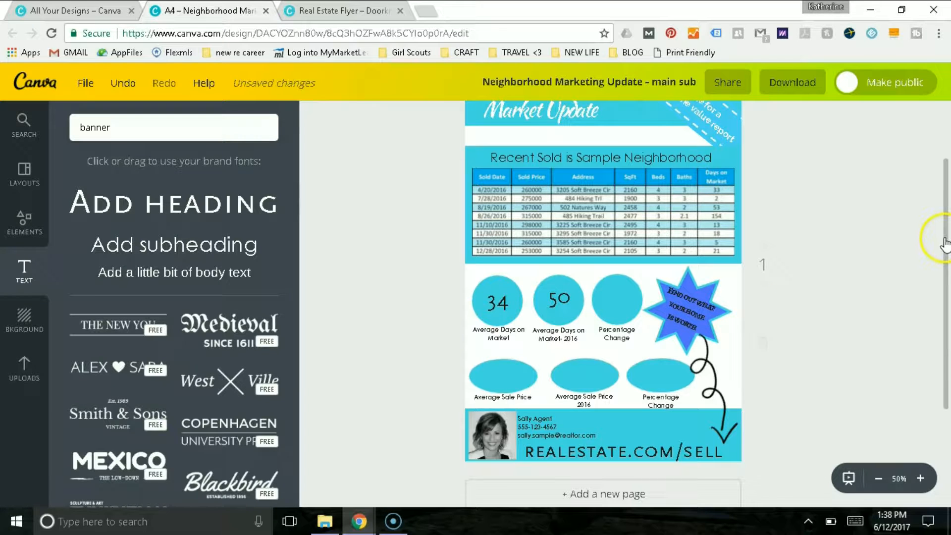
drag(949, 315, 947, 369)
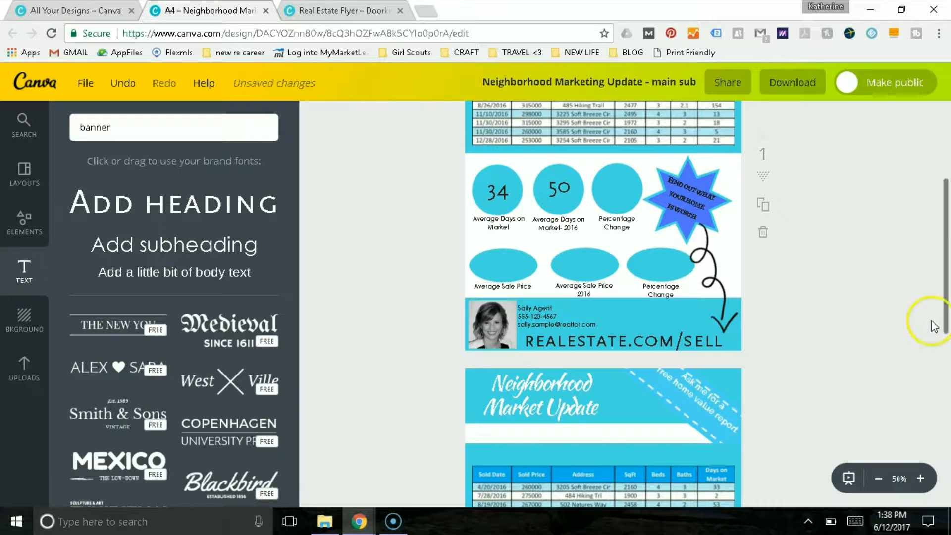
drag(945, 280, 937, 323)
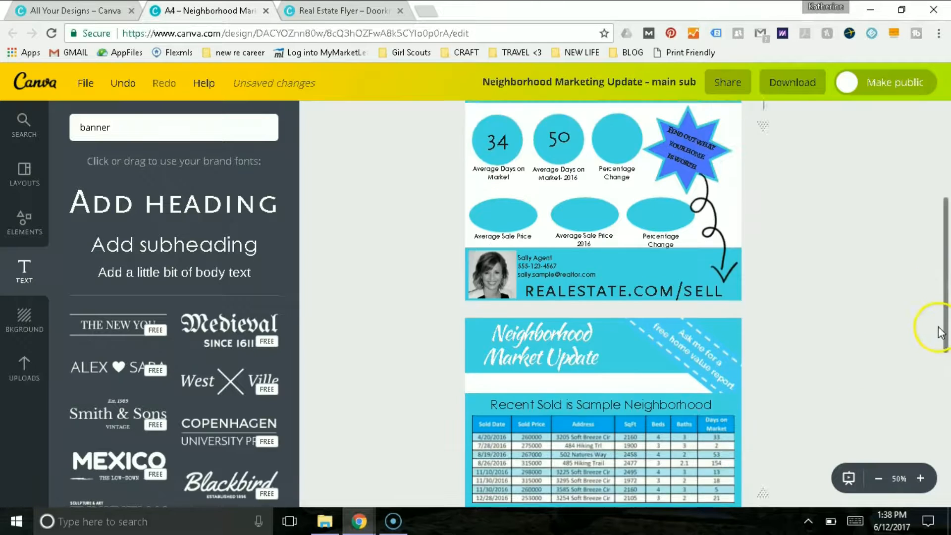
click(684, 387)
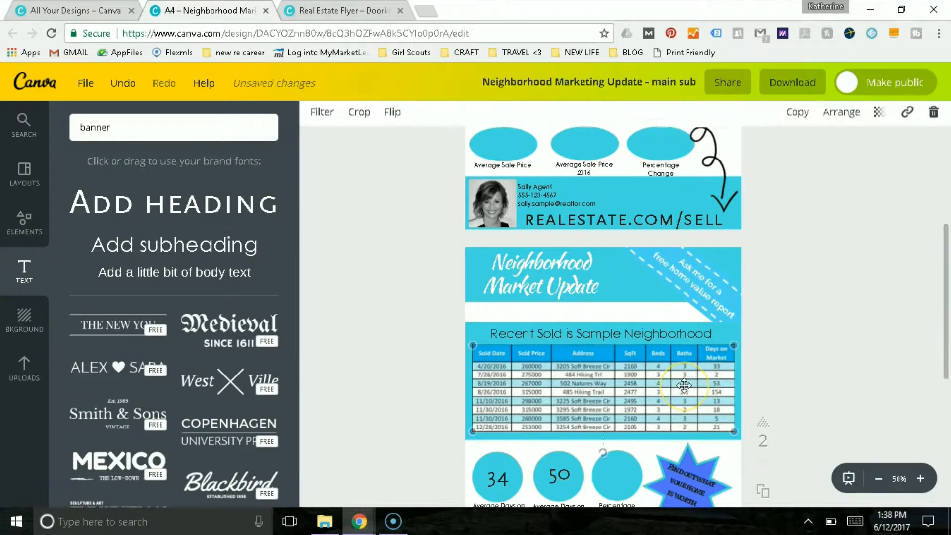
Delete page 2's sales table and replace 'Sample' with 'Grand River' in its heading
key(Delete)
click(625, 330)
click(598, 334)
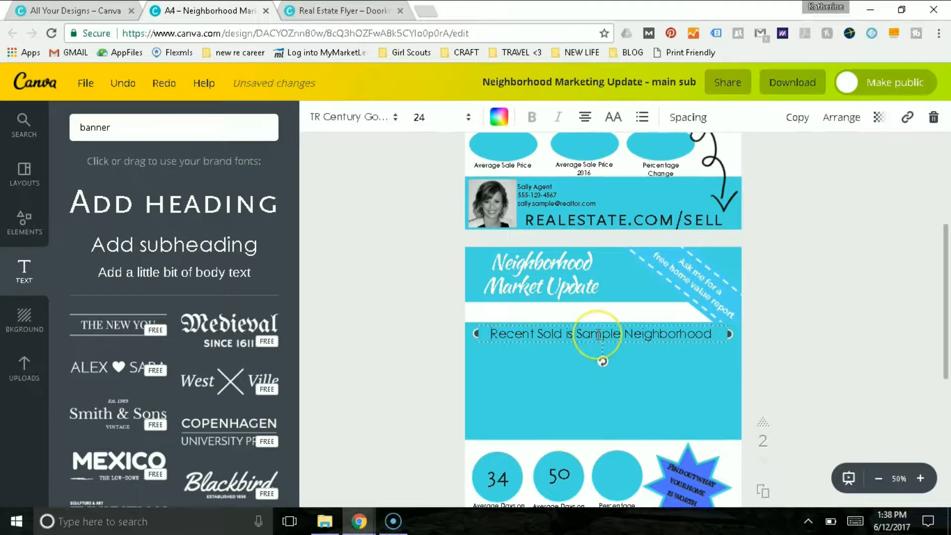
double_click(598, 336)
text(Grand River)
click(735, 339)
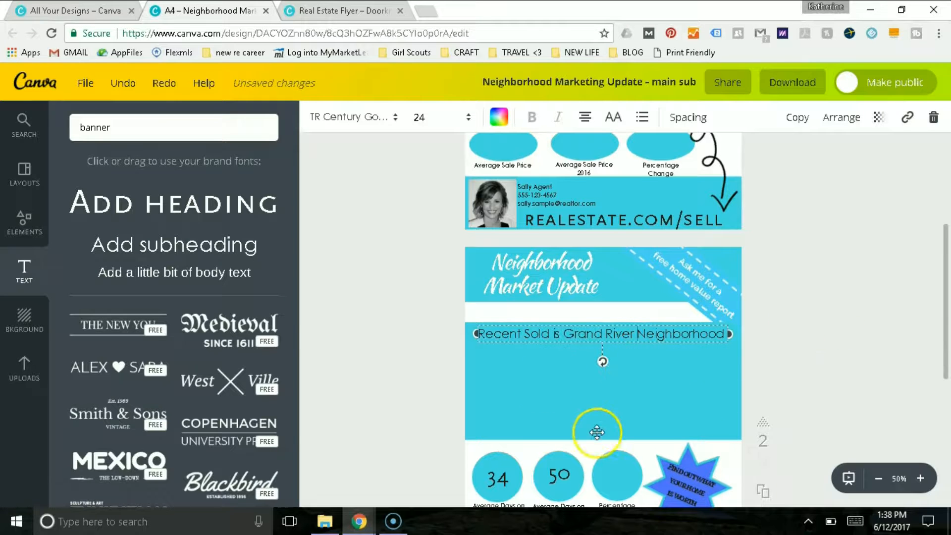
scroll(946, 314, down, 3)
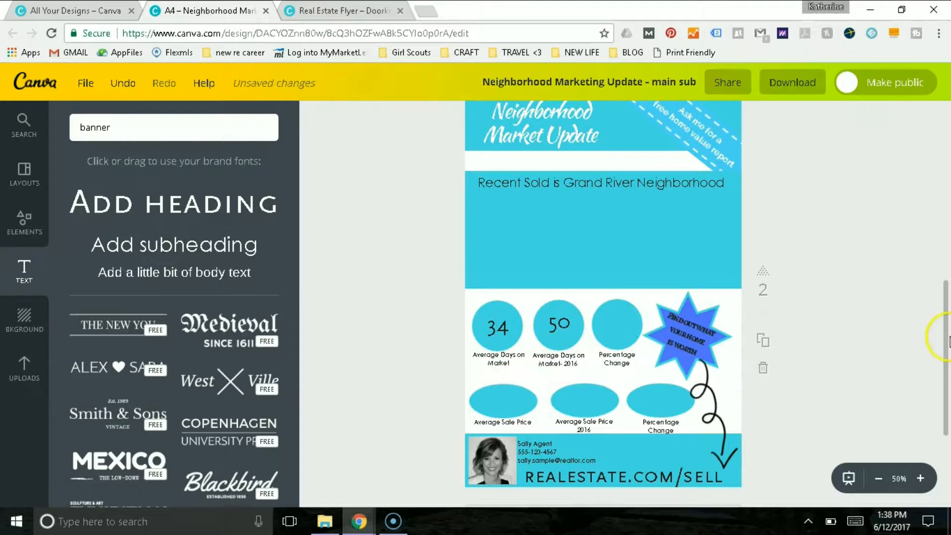
scroll(935, 340, up, 3)
scroll(941, 246, up, 4)
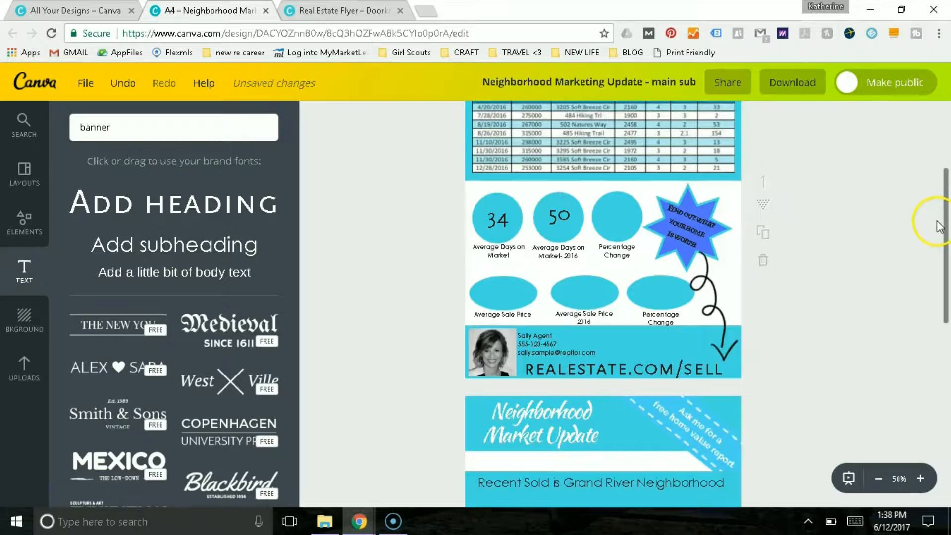
drag(936, 225, 946, 368)
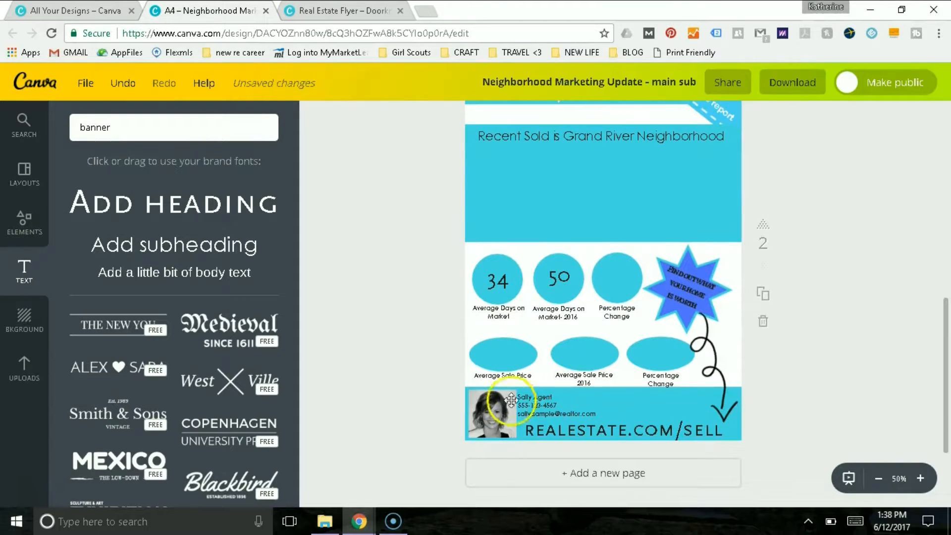
Shrink page 2's REALESTATE.COM/SELL footer text to size 21 and move it down-left
click(640, 432)
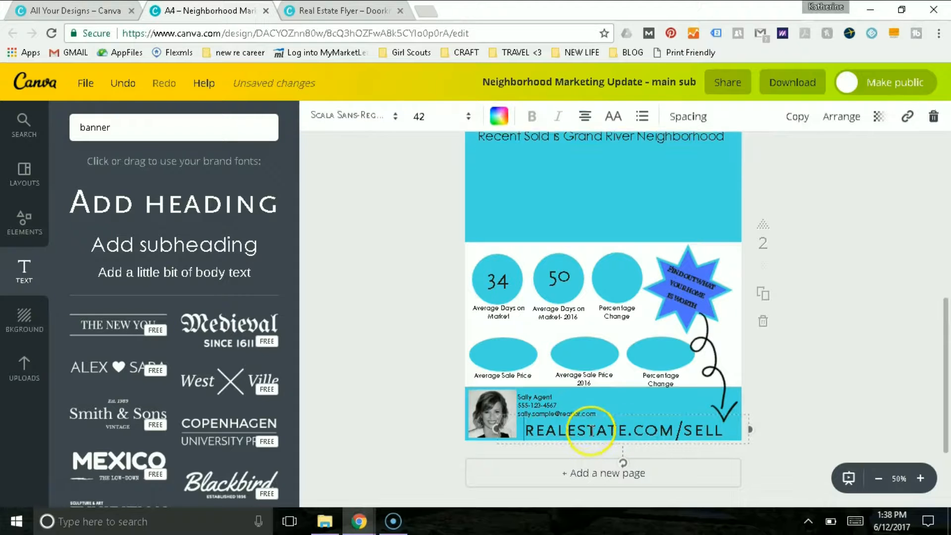
click(601, 426)
double_click(592, 431)
double_click(584, 427)
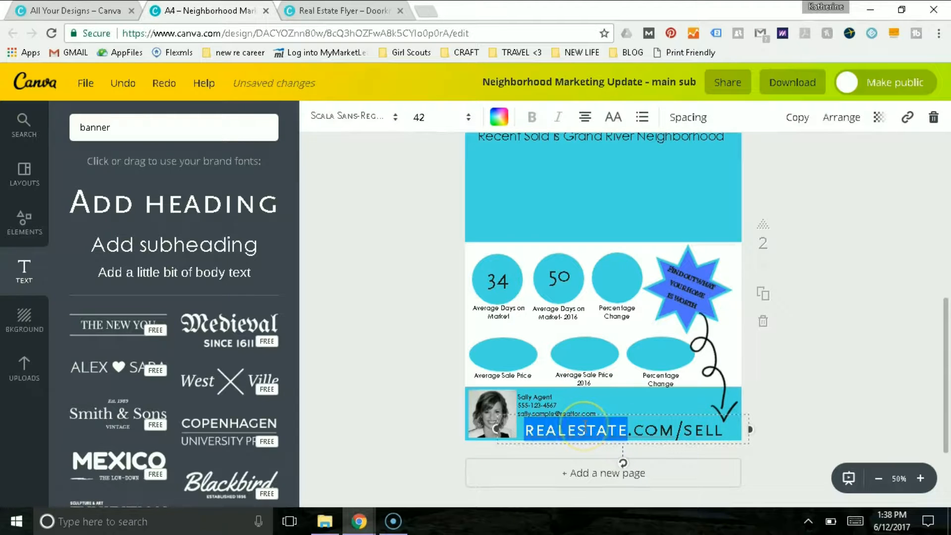
triple_click(646, 428)
click(645, 429)
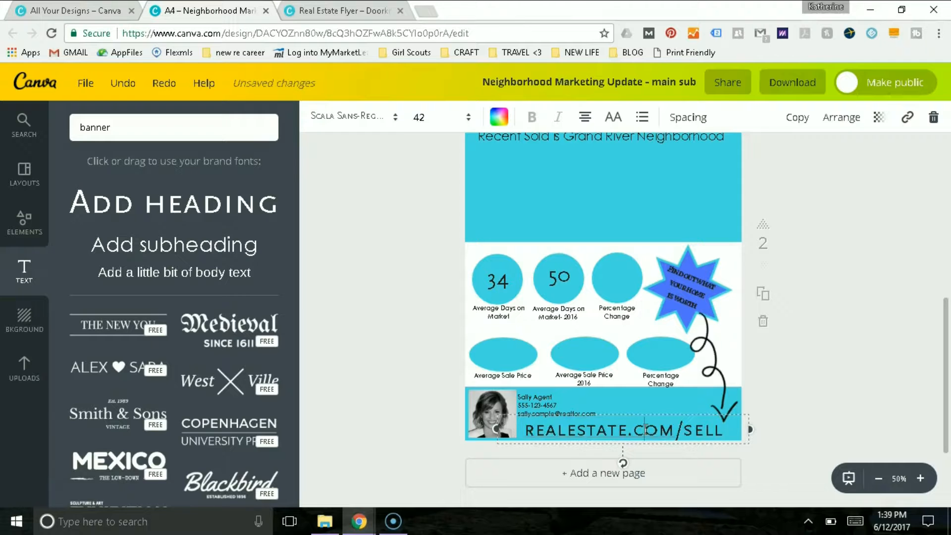
click(510, 425)
shift+click(733, 435)
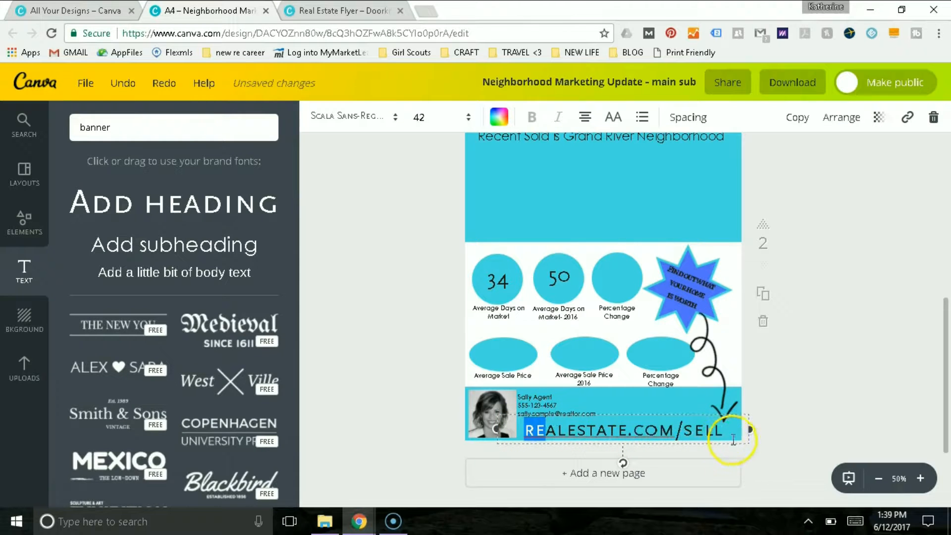
click(456, 117)
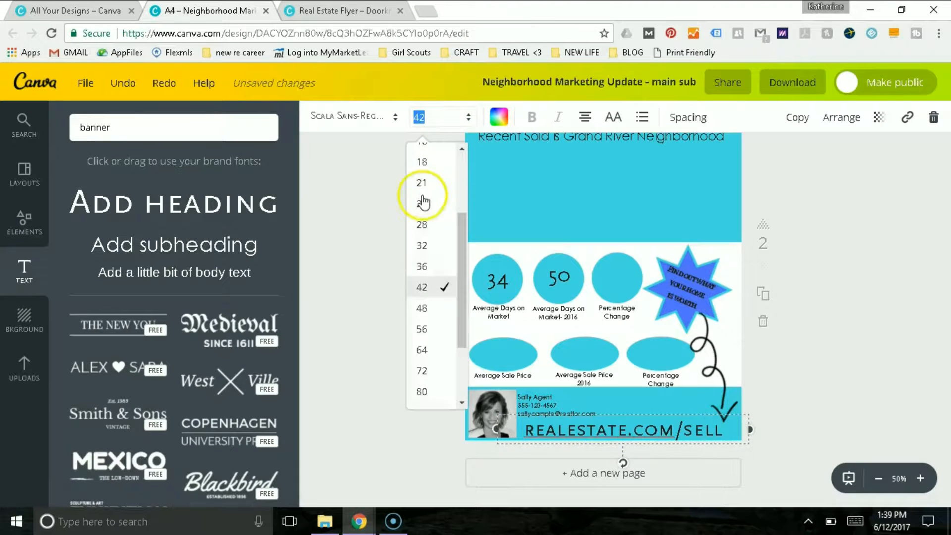
click(422, 183)
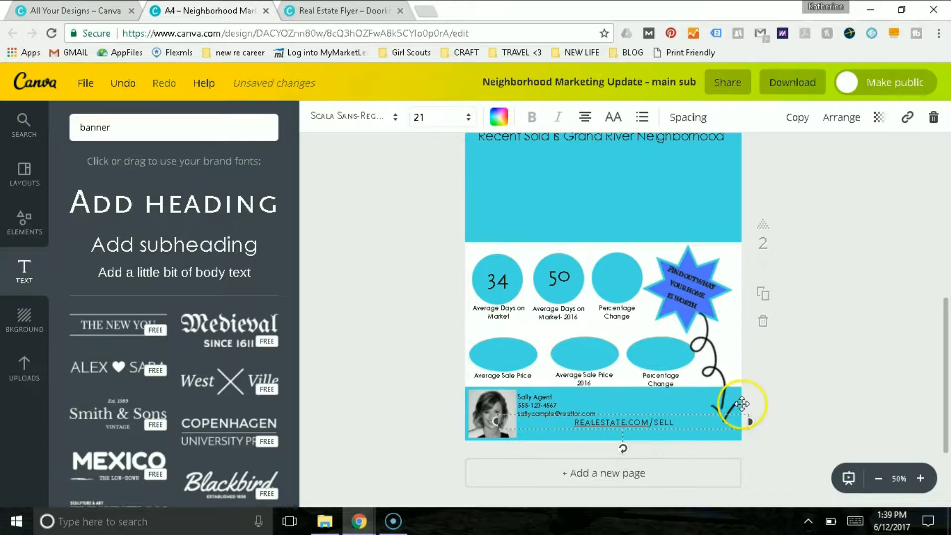
drag(659, 413, 631, 428)
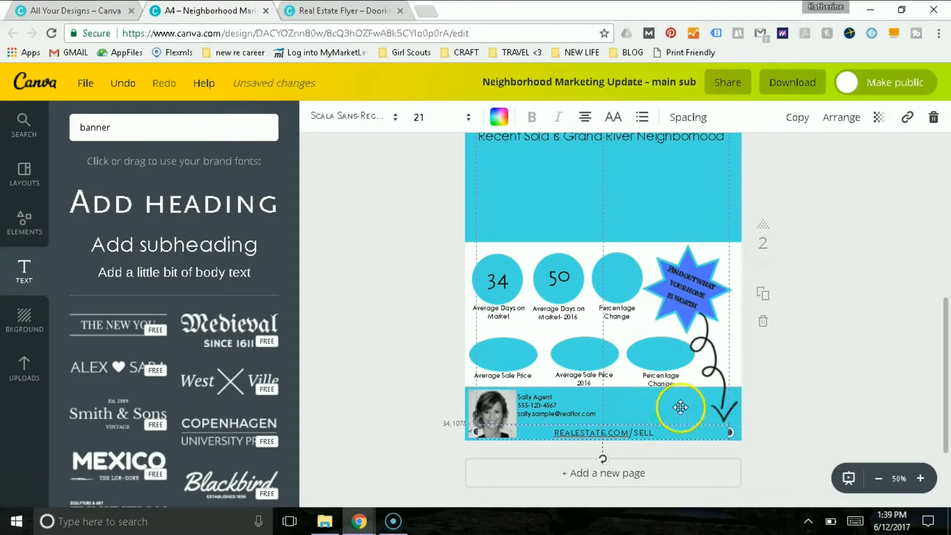
Rotate the curly arrow about 45° clockwise and move it over the Percentage Change oval
click(722, 422)
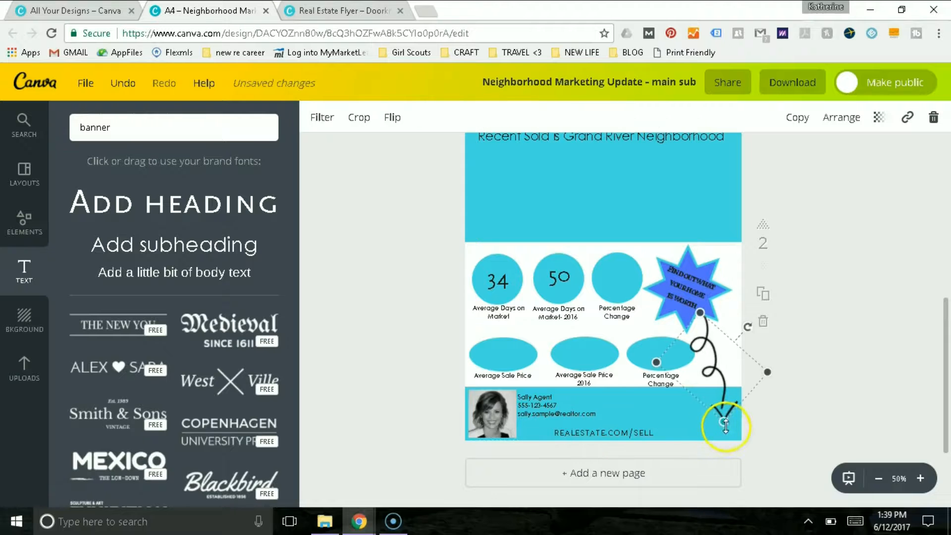
drag(747, 333, 765, 369)
drag(691, 369, 682, 327)
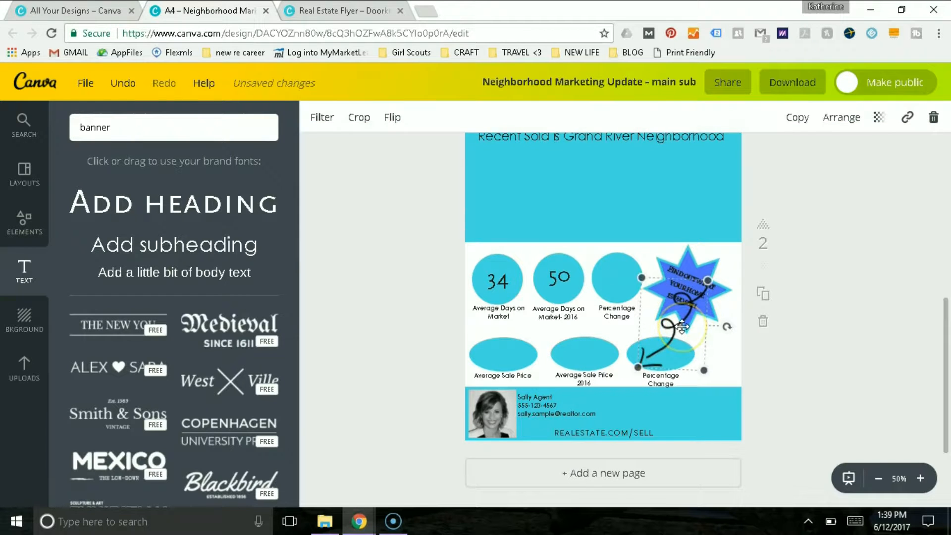
Delete the curly arrow and place a copy of the agent photo at the footer's right end
key(Delete)
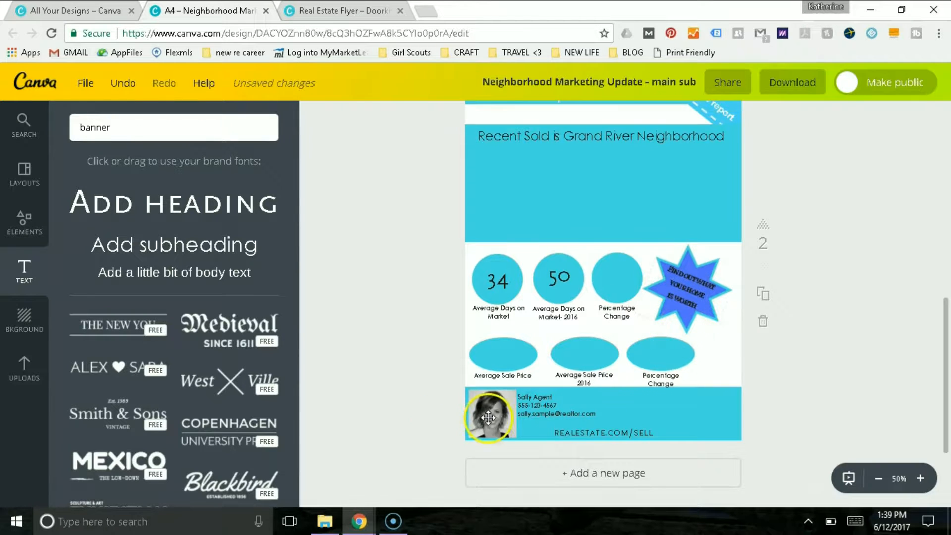
click(488, 420)
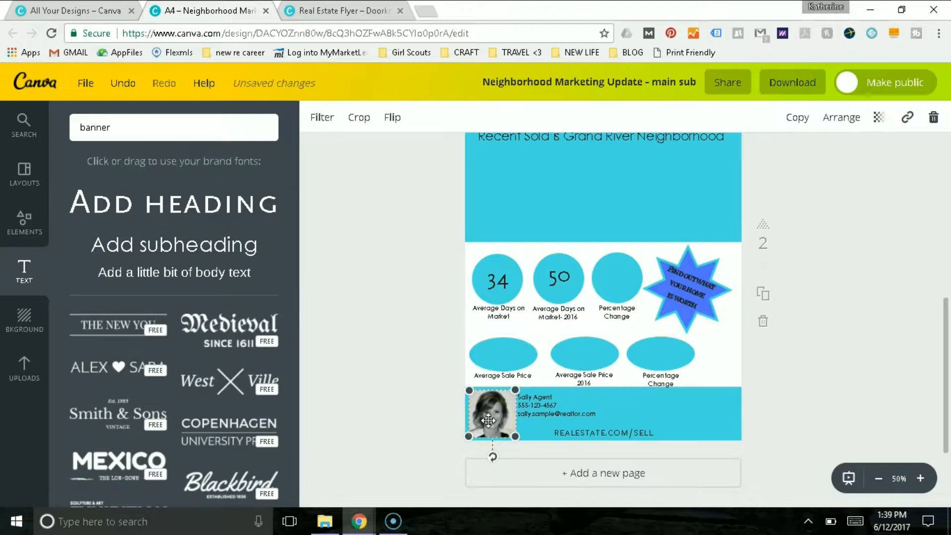
key(ctrl+d)
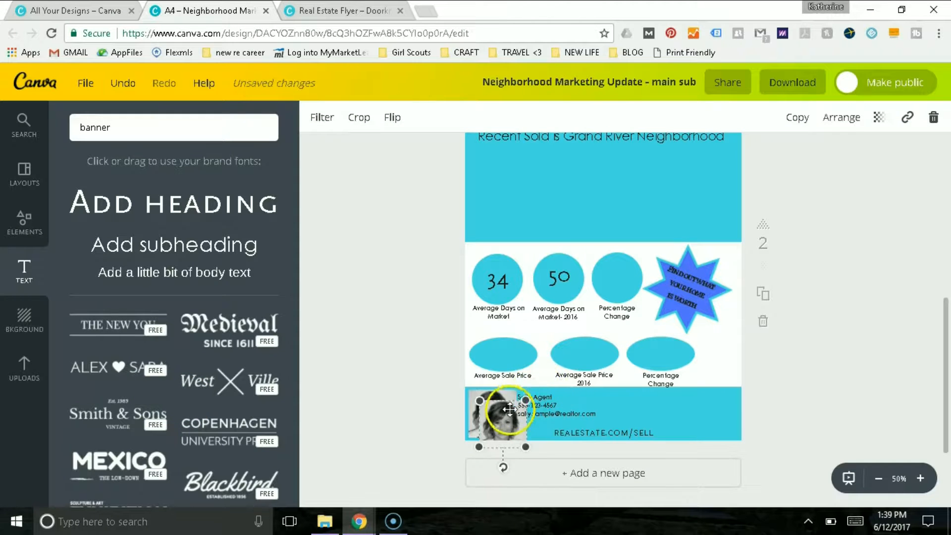
drag(675, 392, 718, 409)
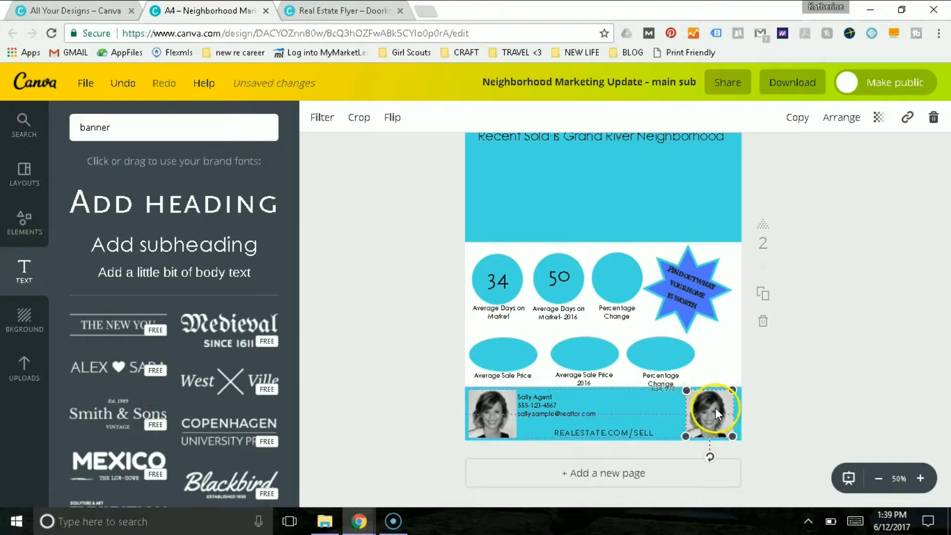
Duplicate the contact details, right-align the copy, and set it beside the right photo
click(539, 416)
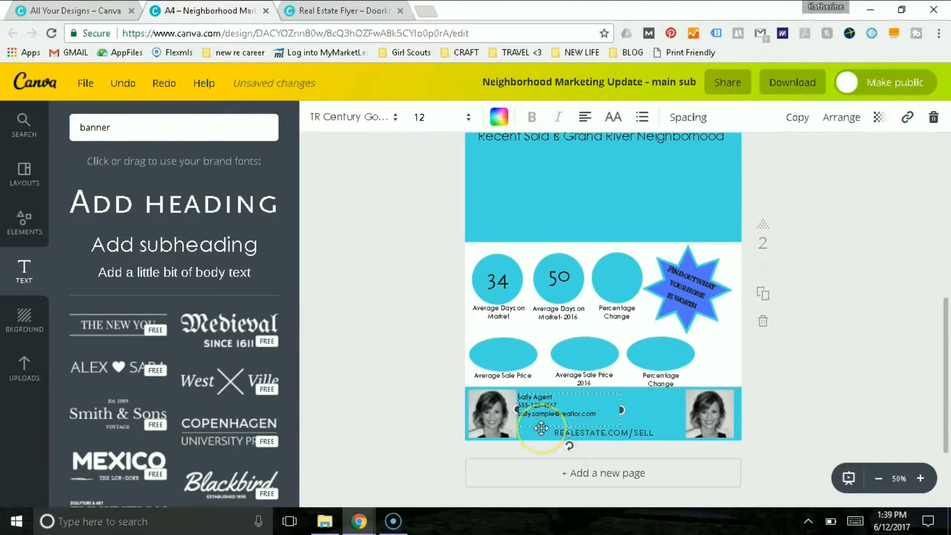
drag(541, 427, 659, 396)
click(584, 117)
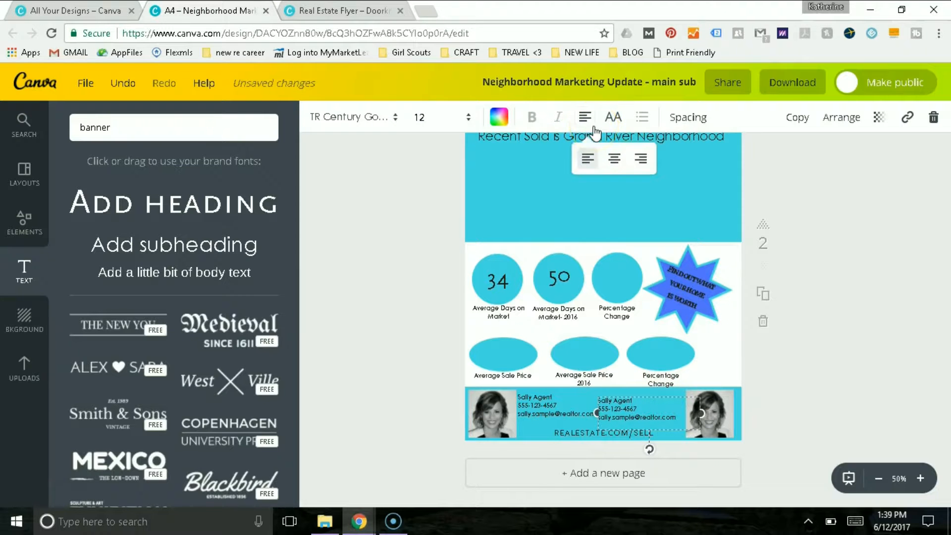
click(642, 159)
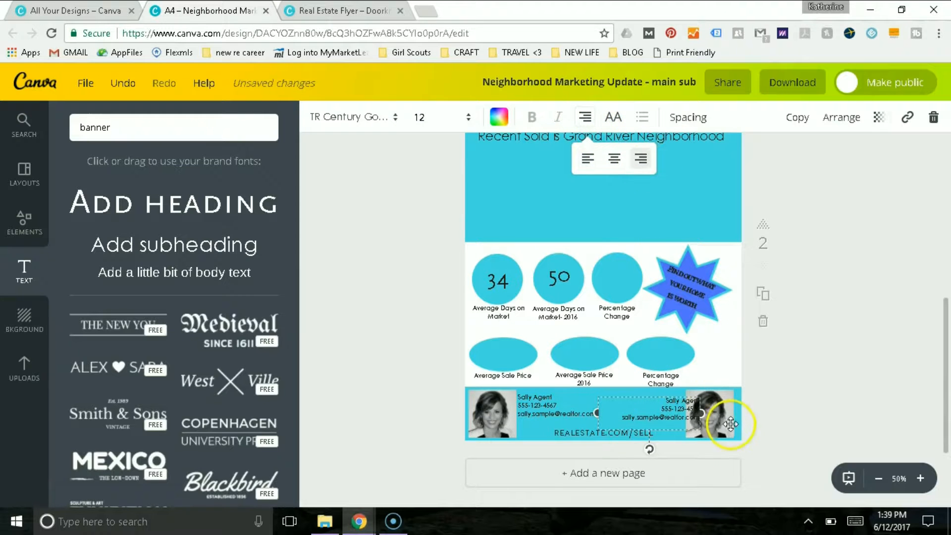
drag(726, 420, 724, 422)
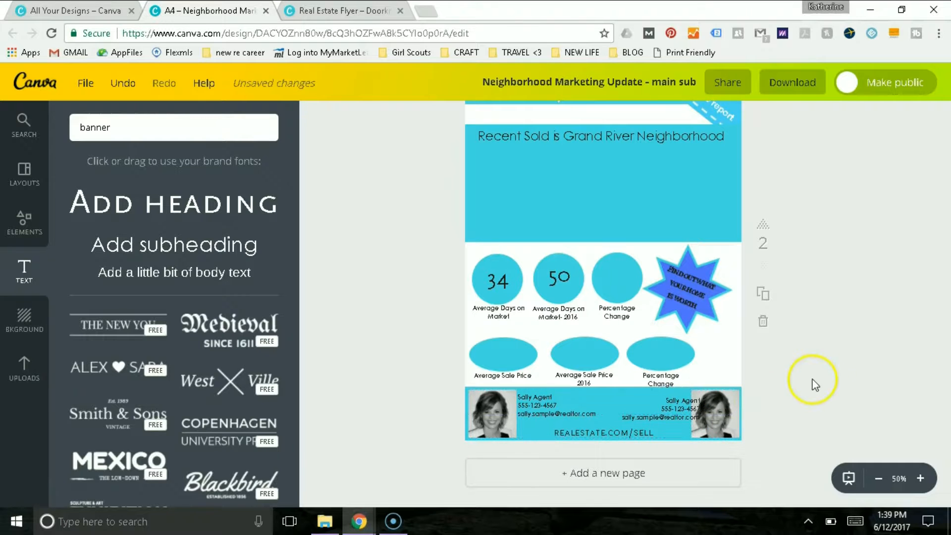
drag(656, 409, 651, 404)
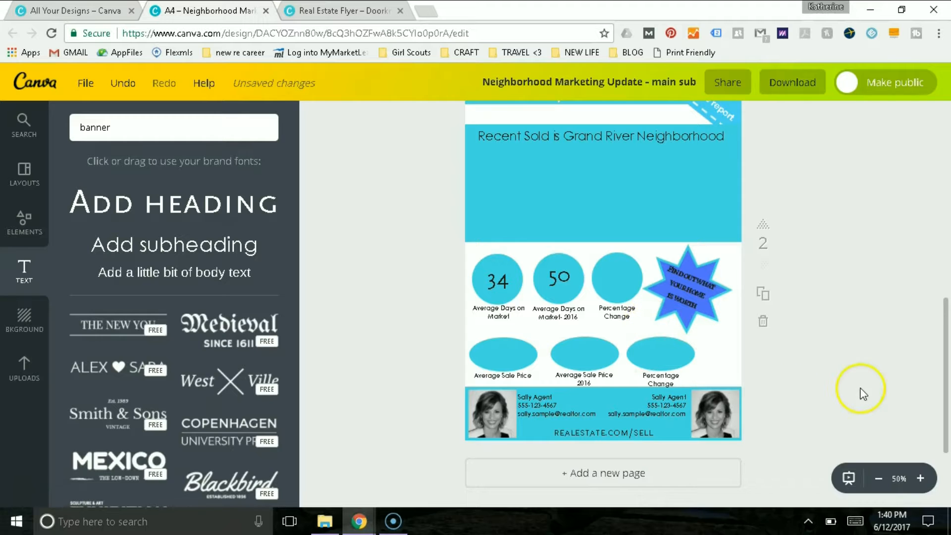
Line up the Average Sale Price and Percentage Change ovals with their labels
drag(654, 353, 656, 349)
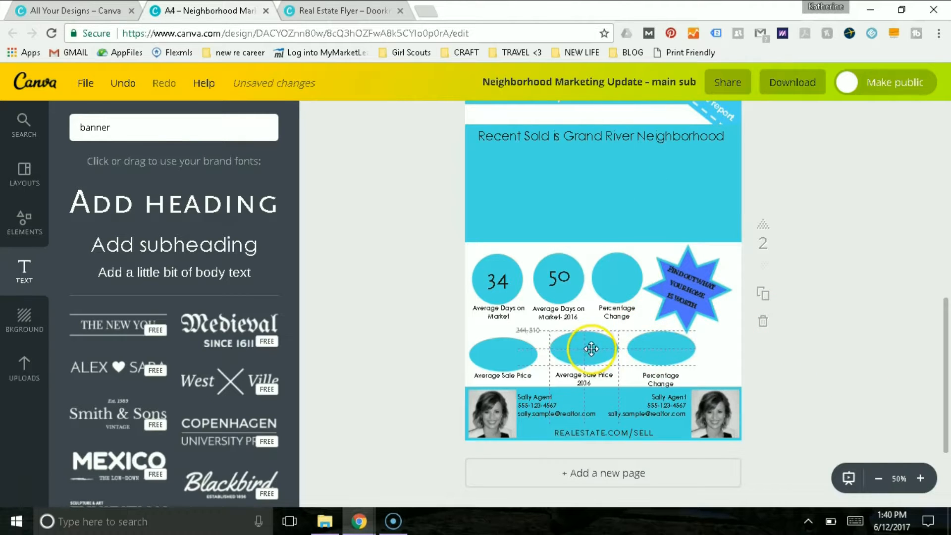
mouse_move(500, 355)
mouse_down()
mouse_move(498, 341)
mouse_move(500, 348)
mouse_up()
drag(566, 348, 563, 349)
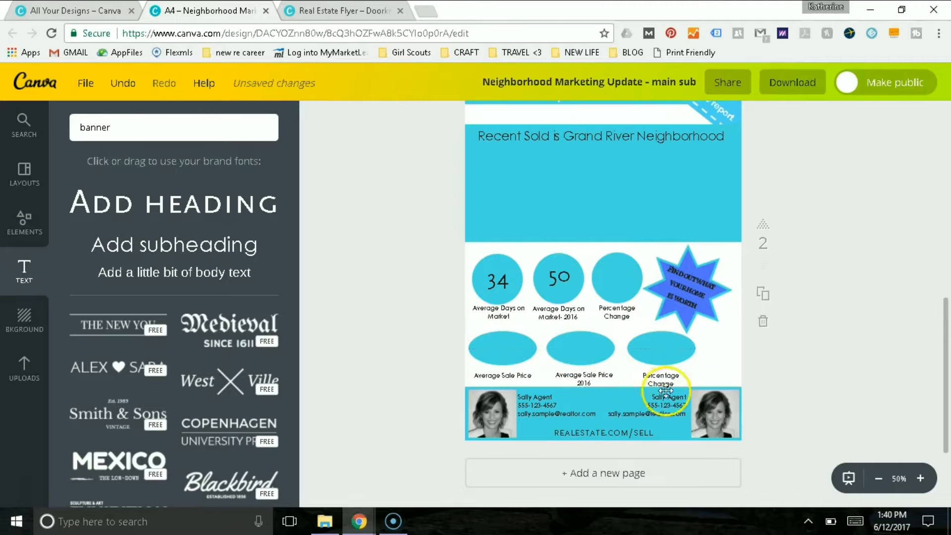
drag(664, 379, 672, 375)
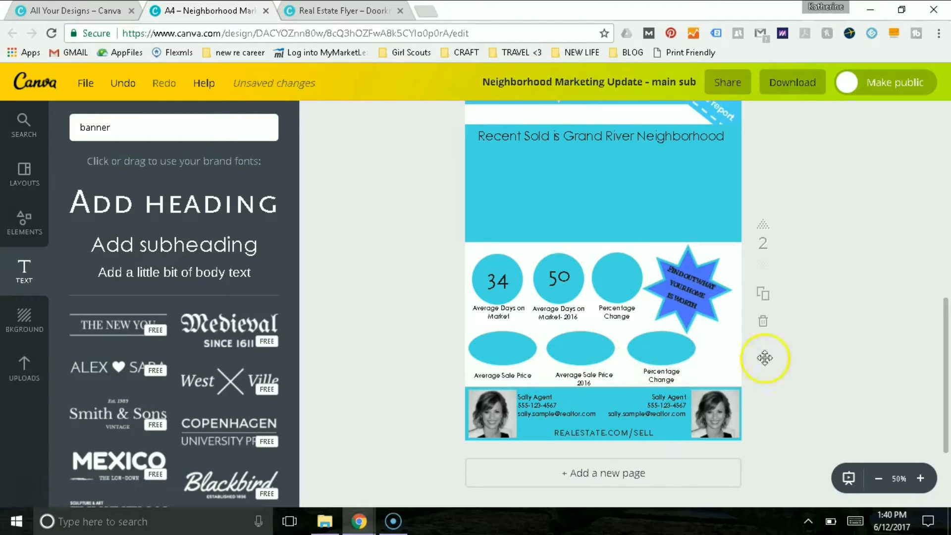
drag(585, 381, 581, 383)
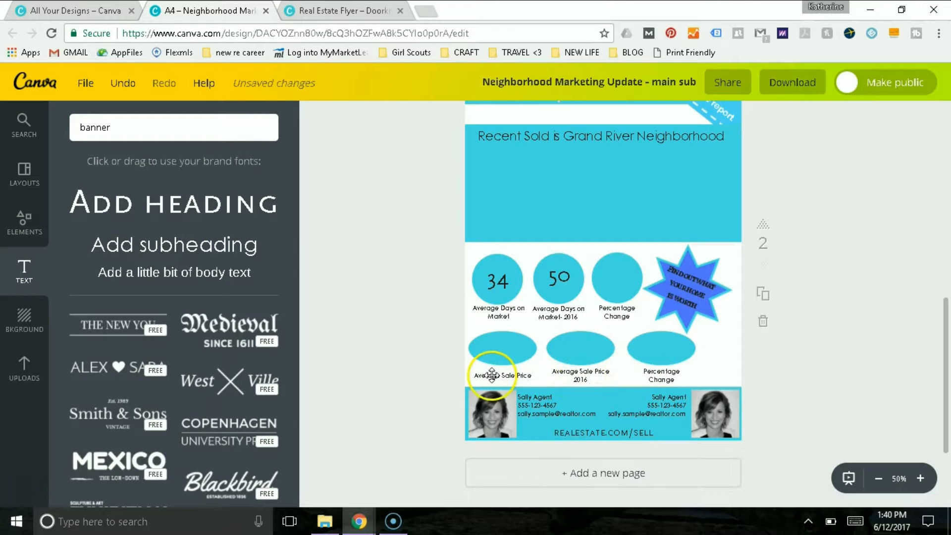
drag(492, 372, 523, 375)
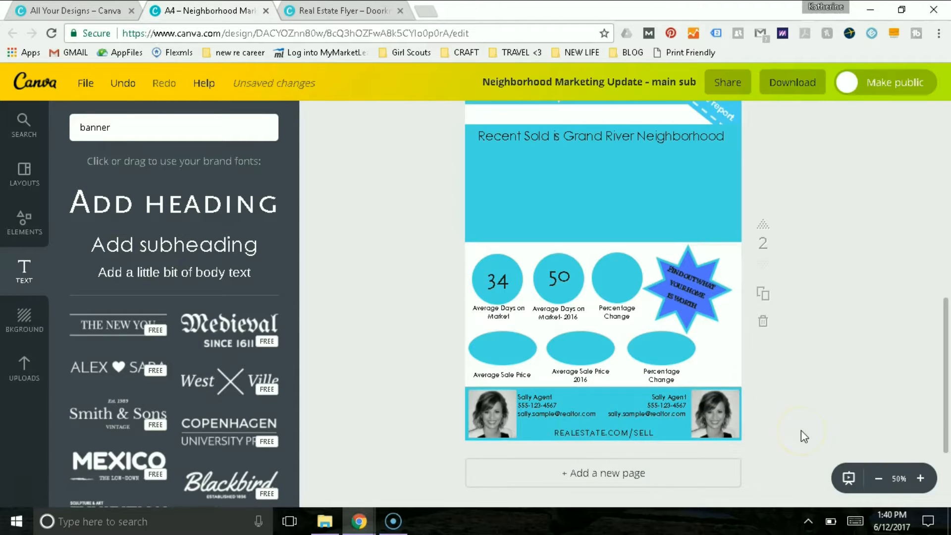
Enlarge REALESTATE.COM/SELL to size 28, recentre it in the footer, and present page 2
click(582, 427)
double_click(590, 431)
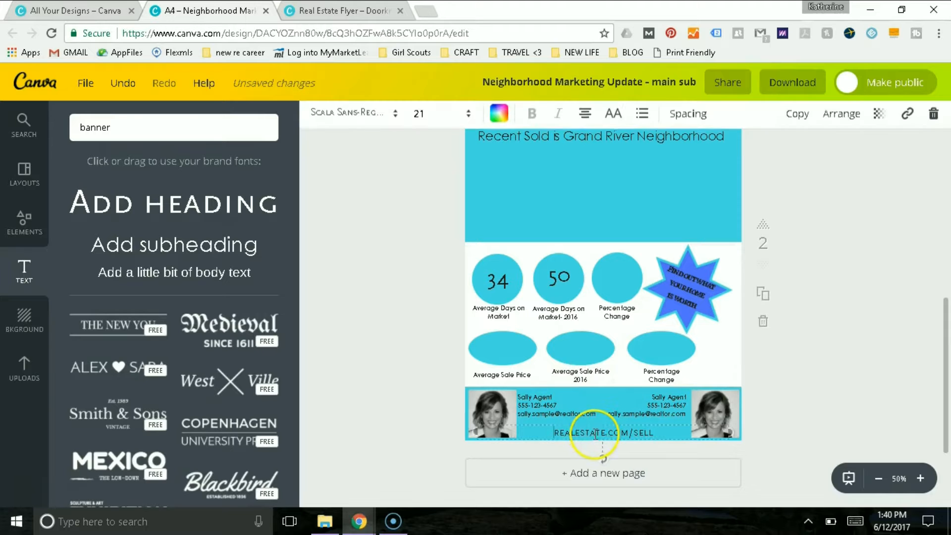
triple_click(596, 433)
click(433, 122)
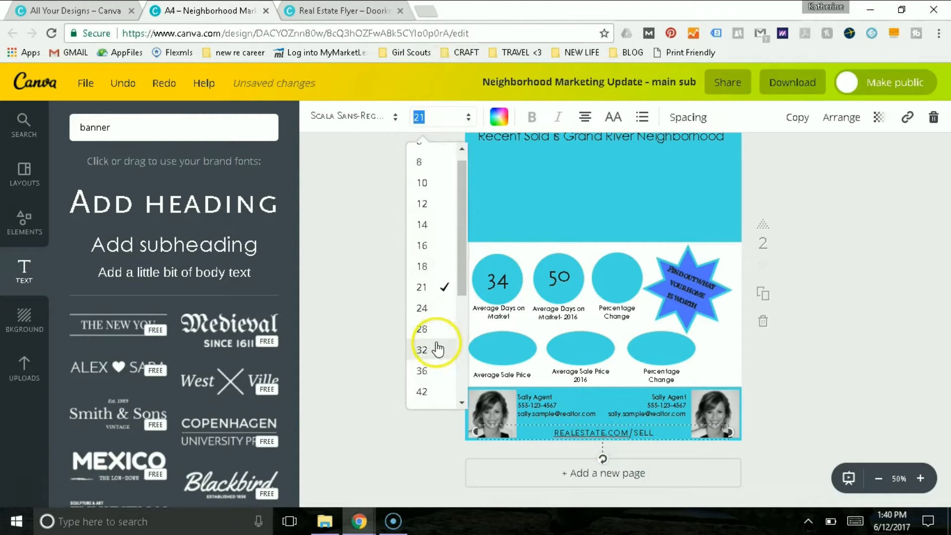
click(436, 341)
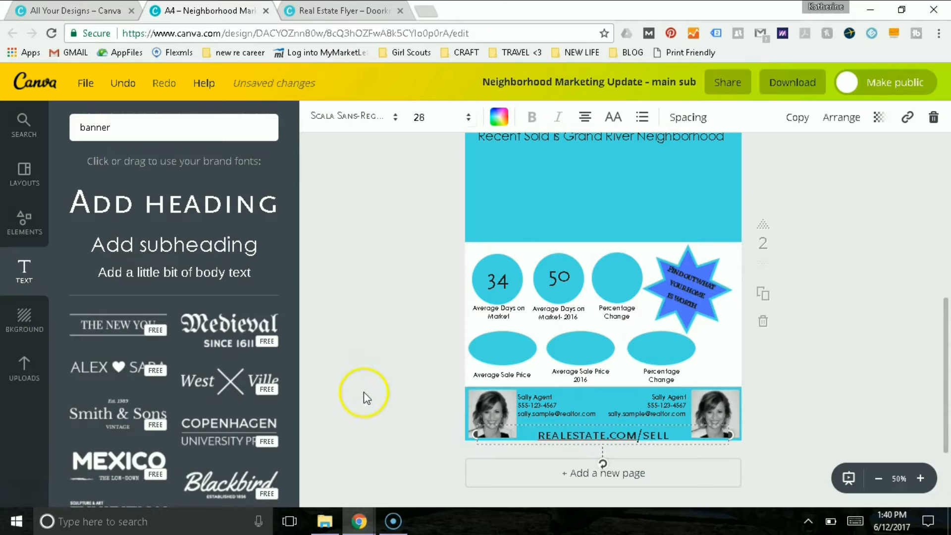
drag(608, 446, 598, 431)
click(923, 311)
click(850, 478)
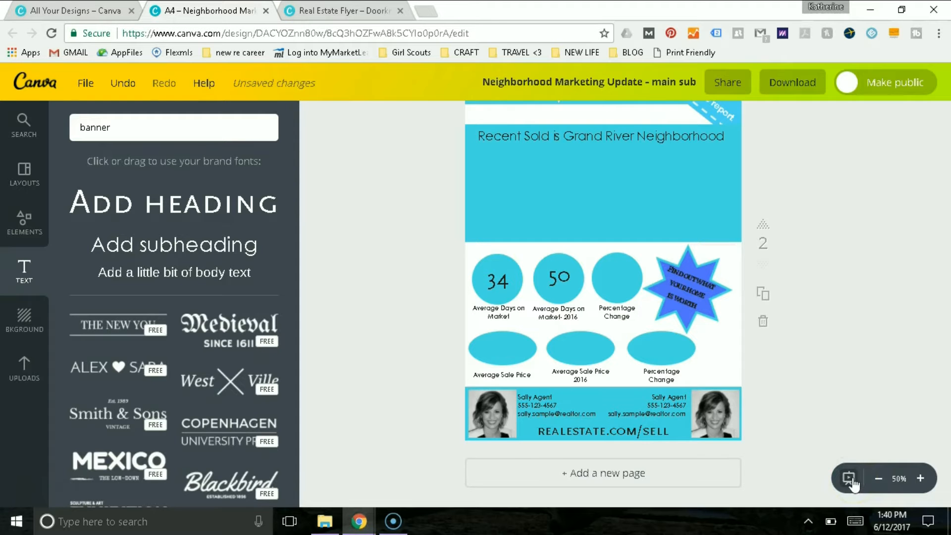
click(850, 478)
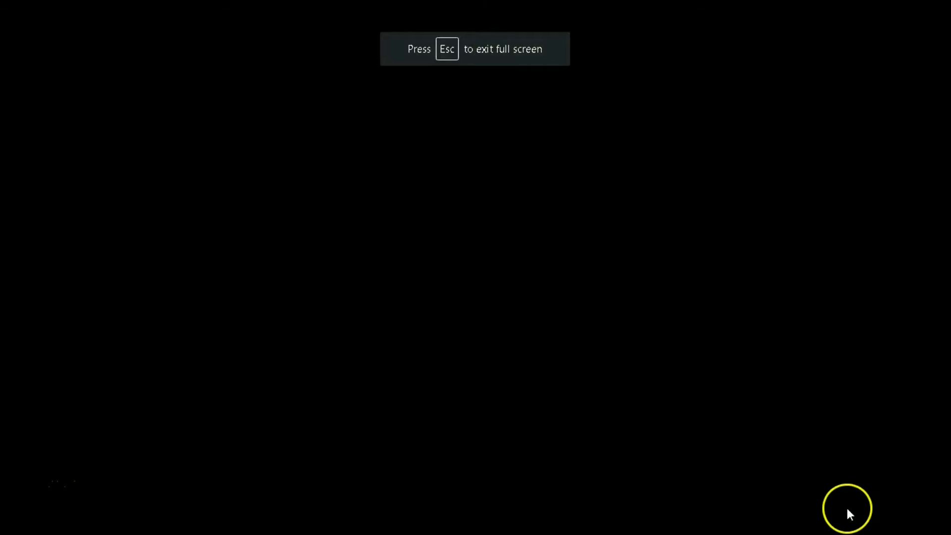